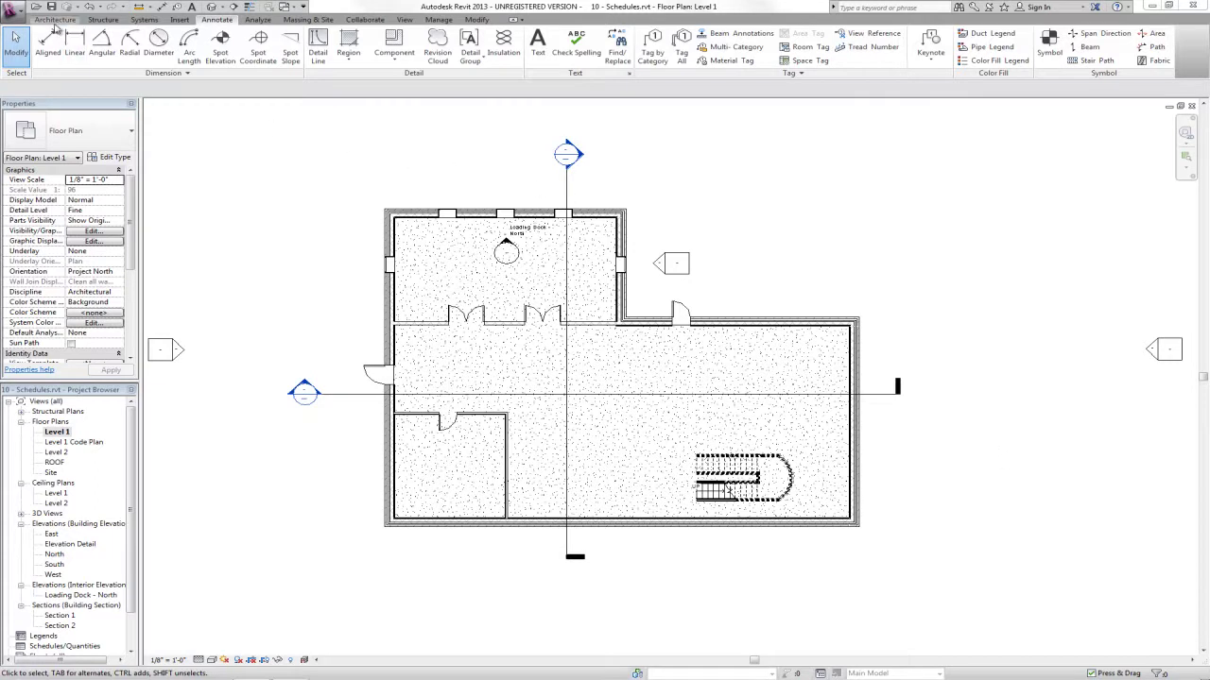
Place tagged rooms in the large main space, the small southwest room and the north loading dock area of Level 1.
{"action": "left_click", "coordinate": [55, 20]}
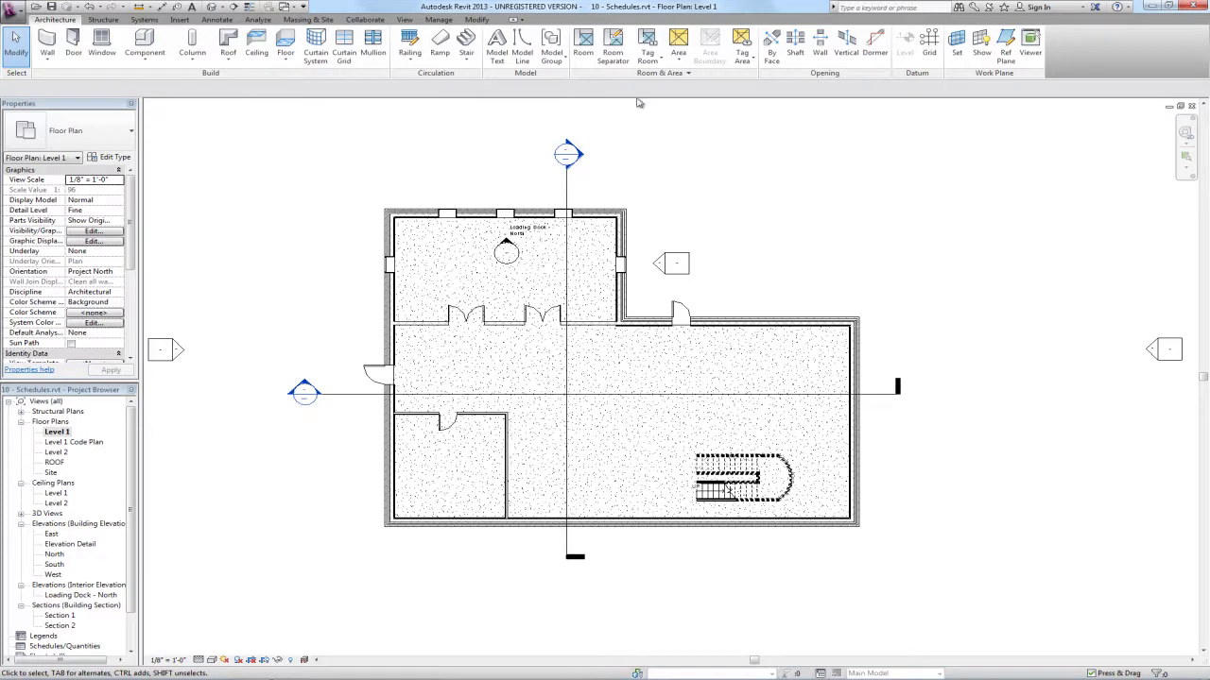
{"action": "left_click", "coordinate": [583, 44]}
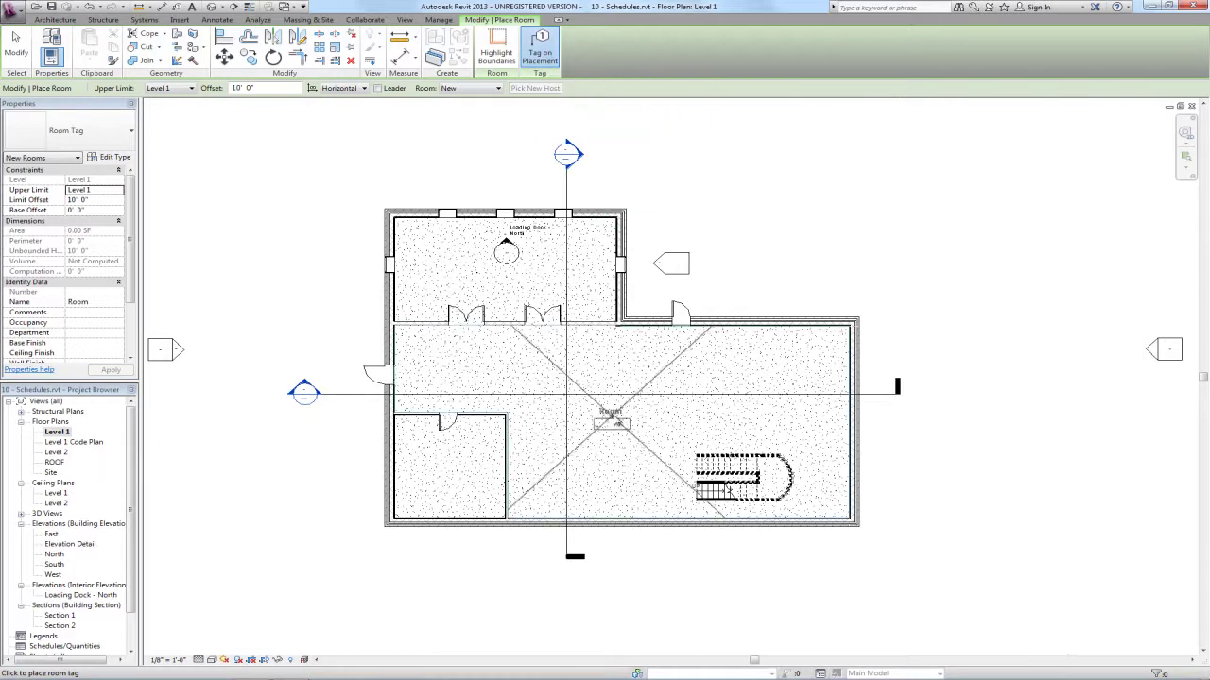
{"action": "left_click", "coordinate": [615, 416]}
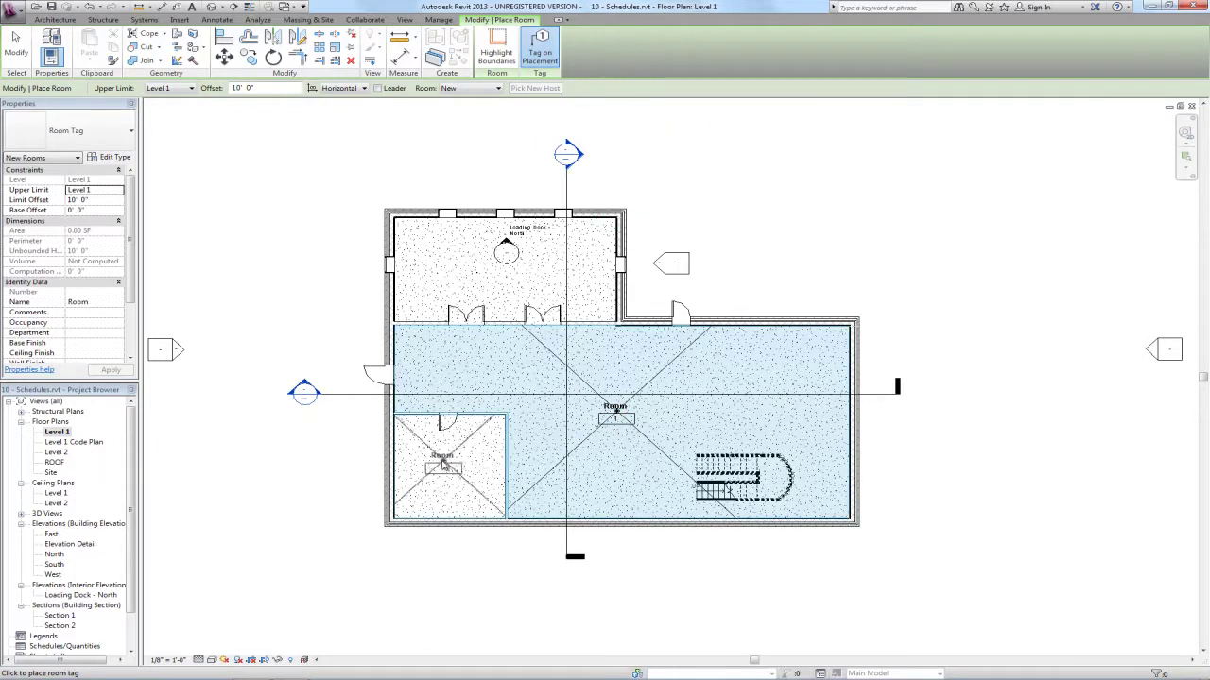
{"action": "left_click", "coordinate": [441, 463]}
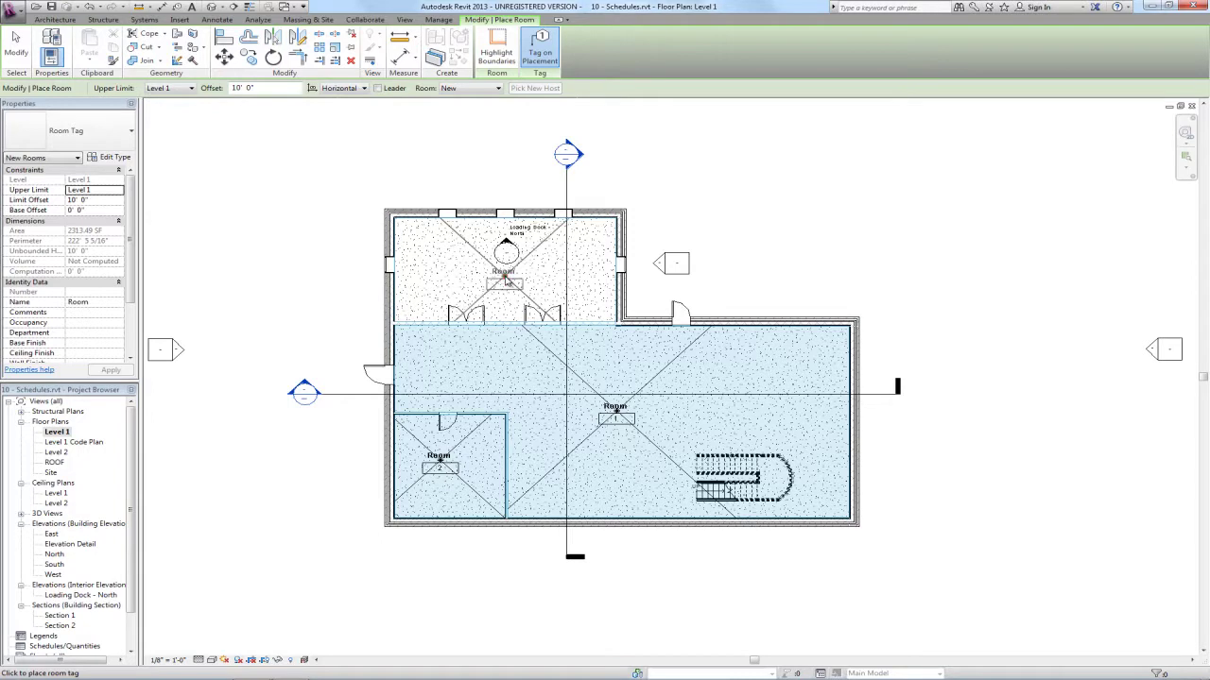
{"action": "left_click", "coordinate": [506, 280]}
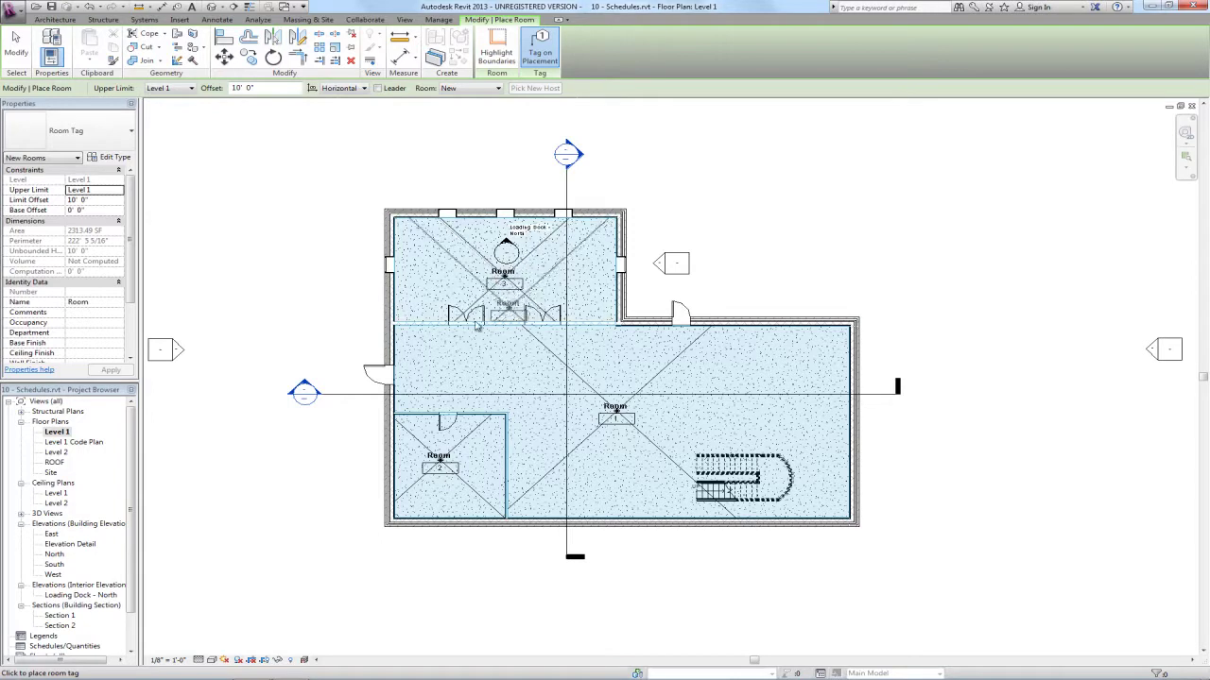
Place tagged rooms in the three small enclosed spaces along the west side of the Level 2 floor plan.
{"action": "double_click", "coordinate": [58, 452]}
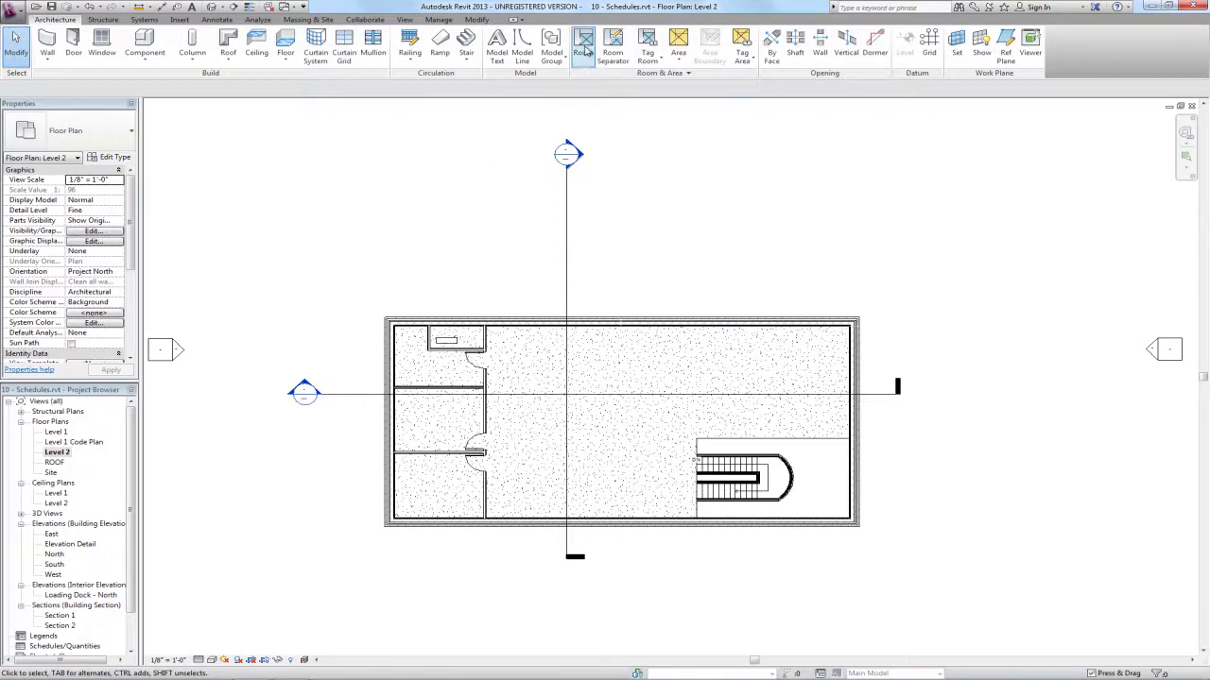
{"action": "left_click", "coordinate": [584, 45]}
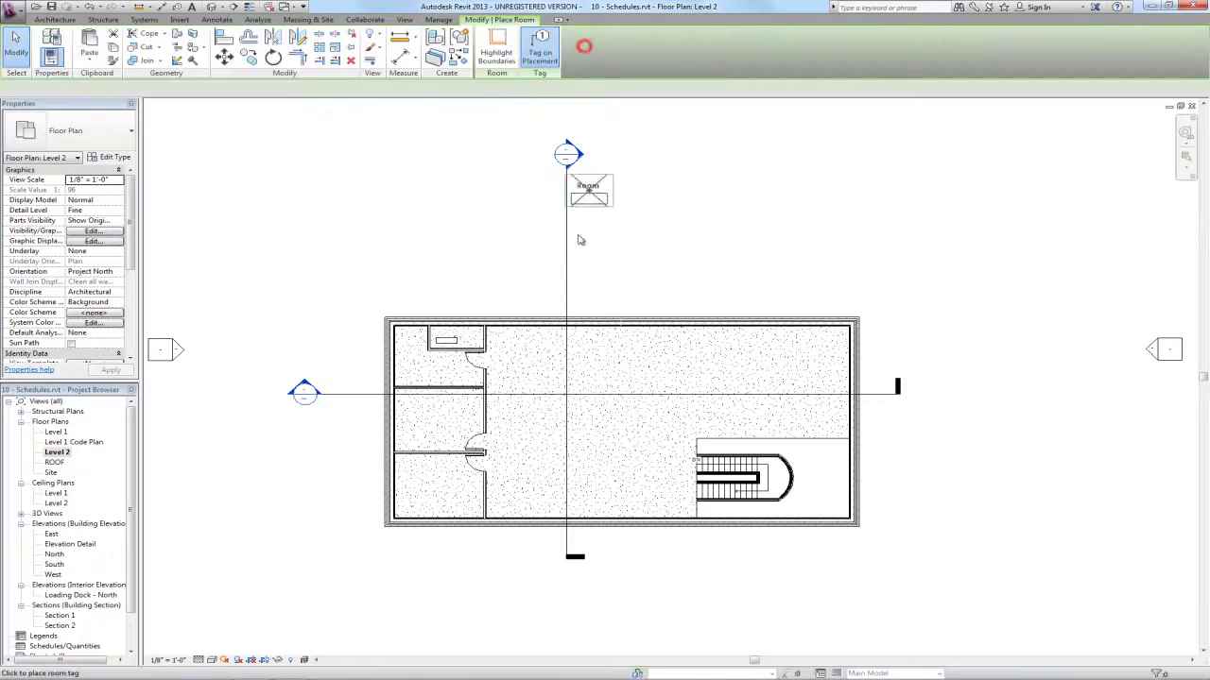
{"action": "left_click", "coordinate": [421, 365]}
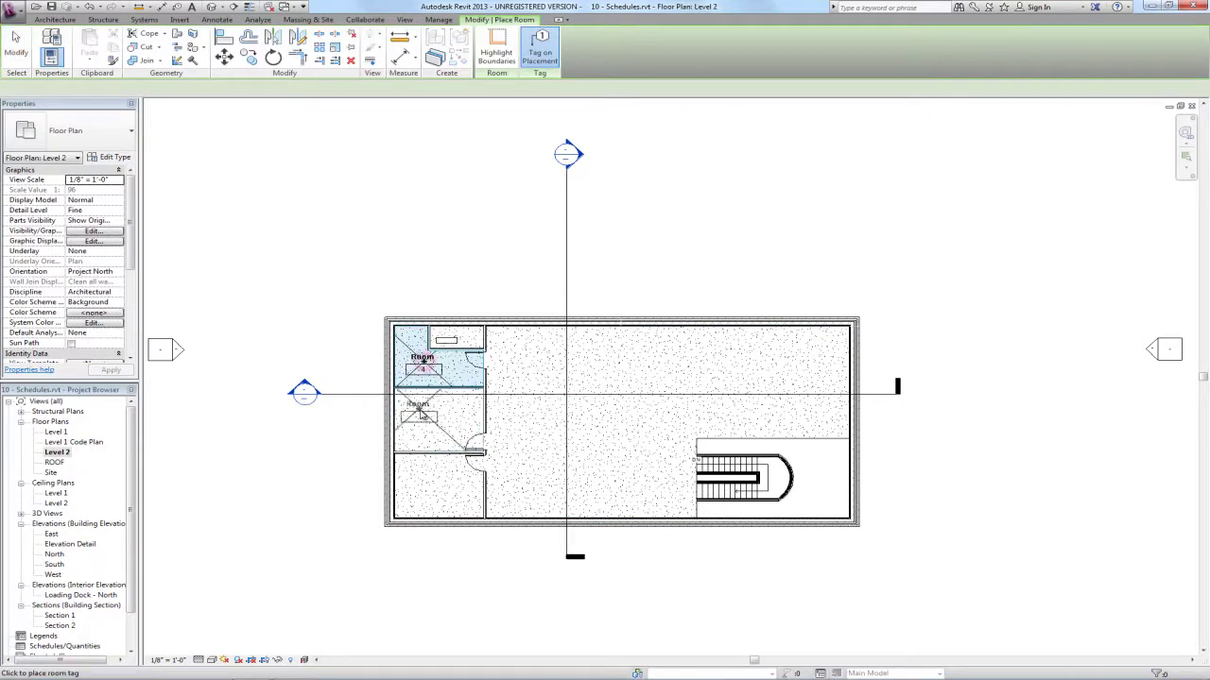
{"action": "left_click", "coordinate": [422, 415]}
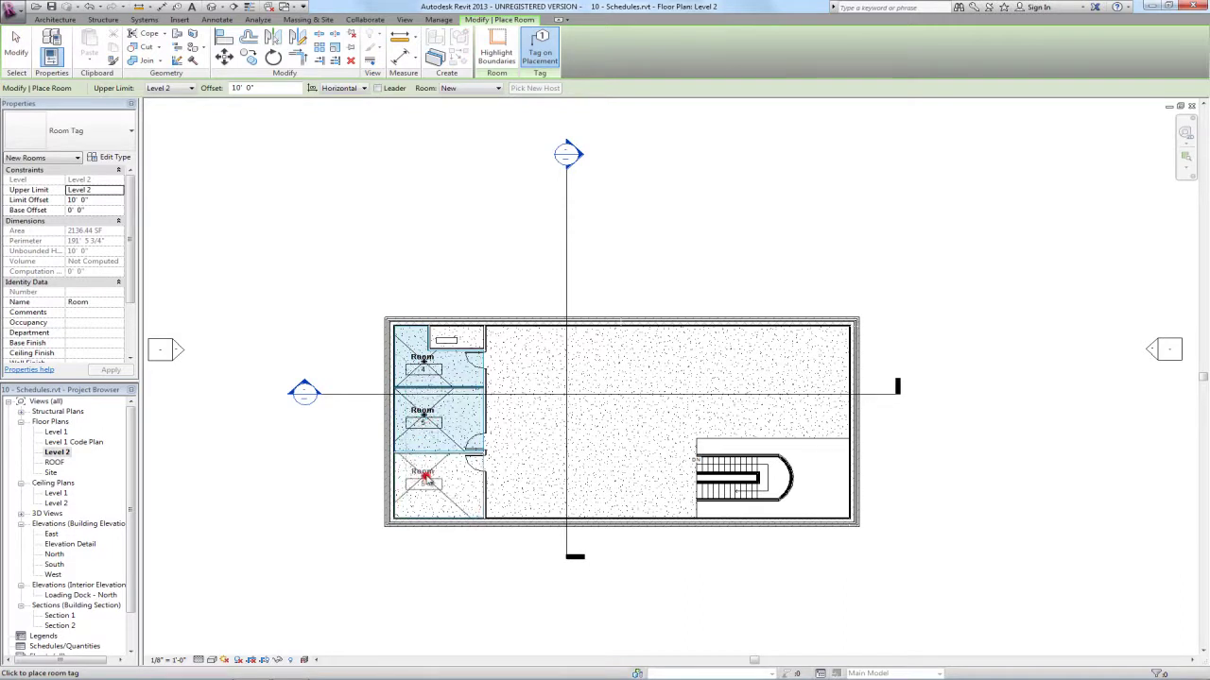
{"action": "left_click", "coordinate": [425, 478]}
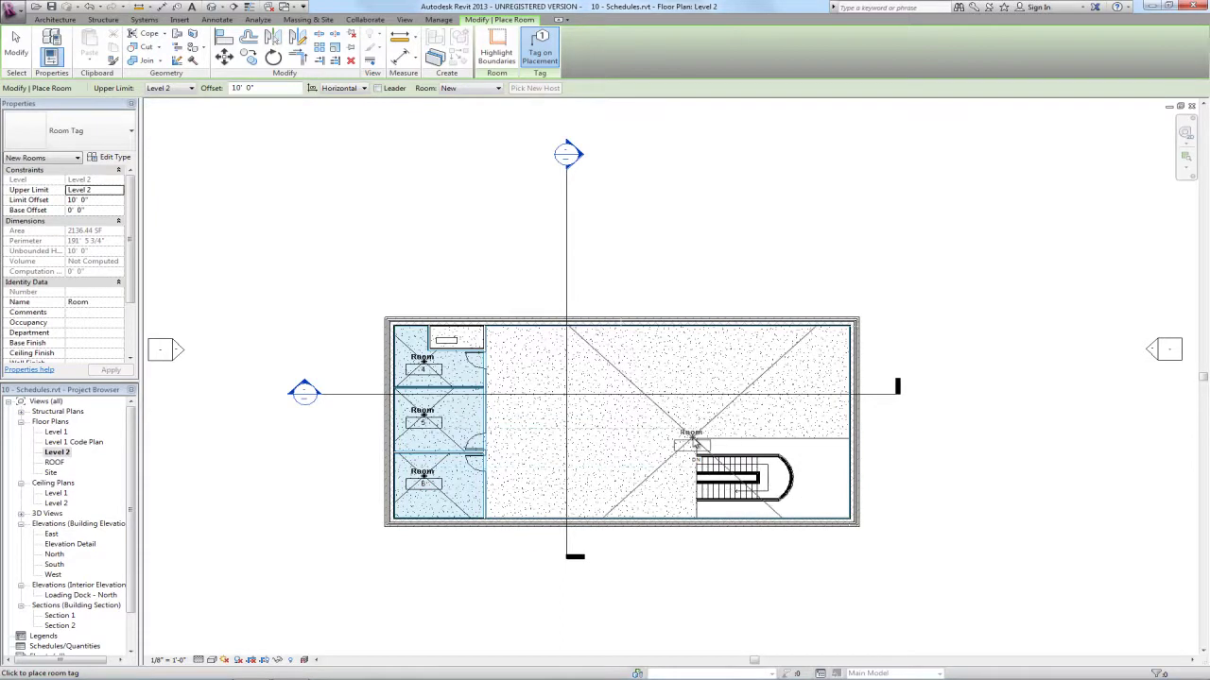
{"action": "left_click", "coordinate": [17, 53]}
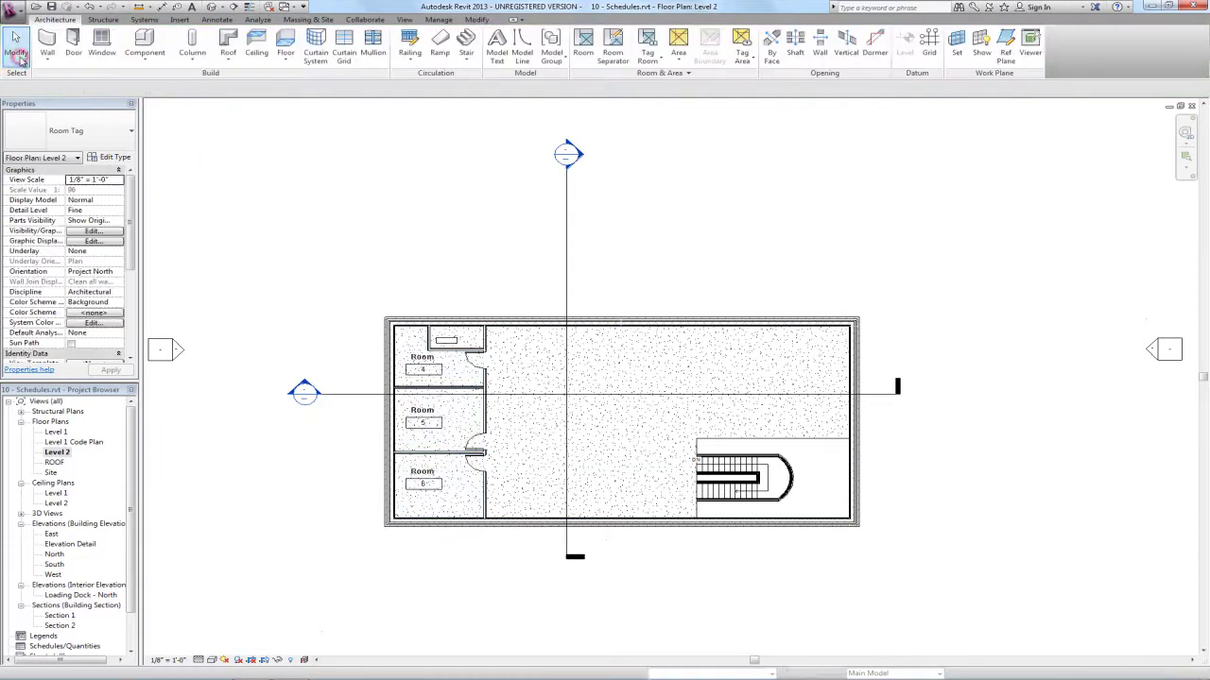
Draw room separation lines along the west and north edges of the stair opening on Level 2.
{"action": "left_click", "coordinate": [615, 57]}
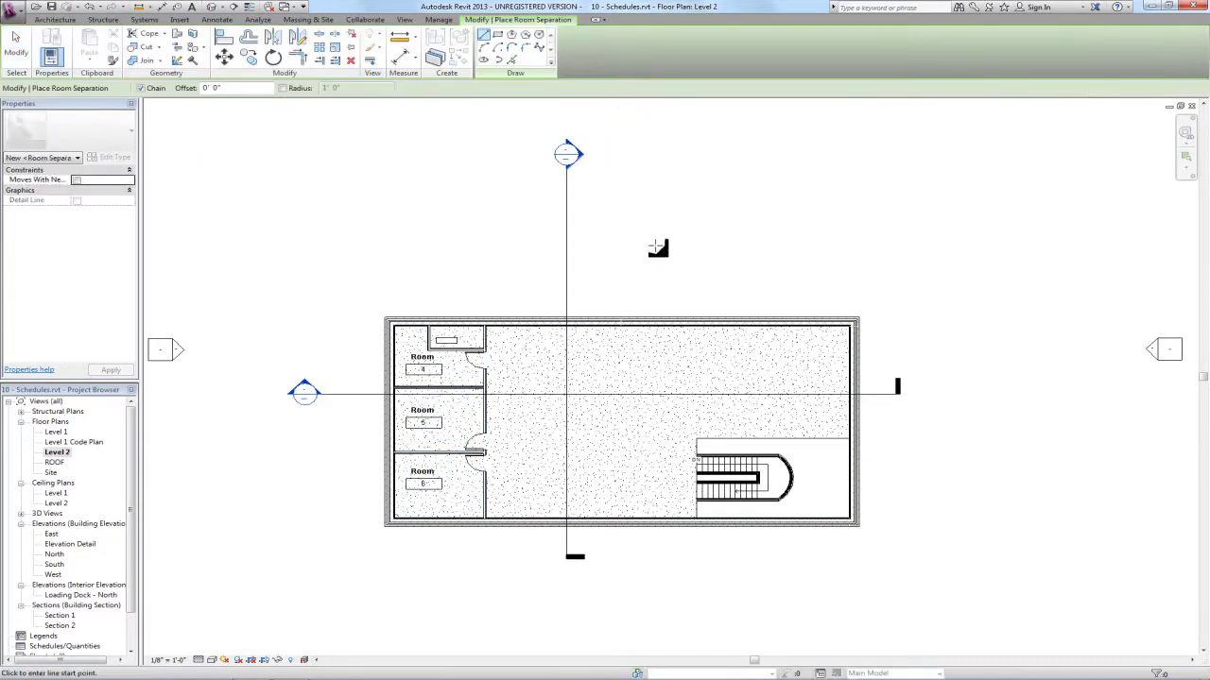
{"action": "left_click", "coordinate": [697, 517]}
{"action": "left_click", "coordinate": [696, 438]}
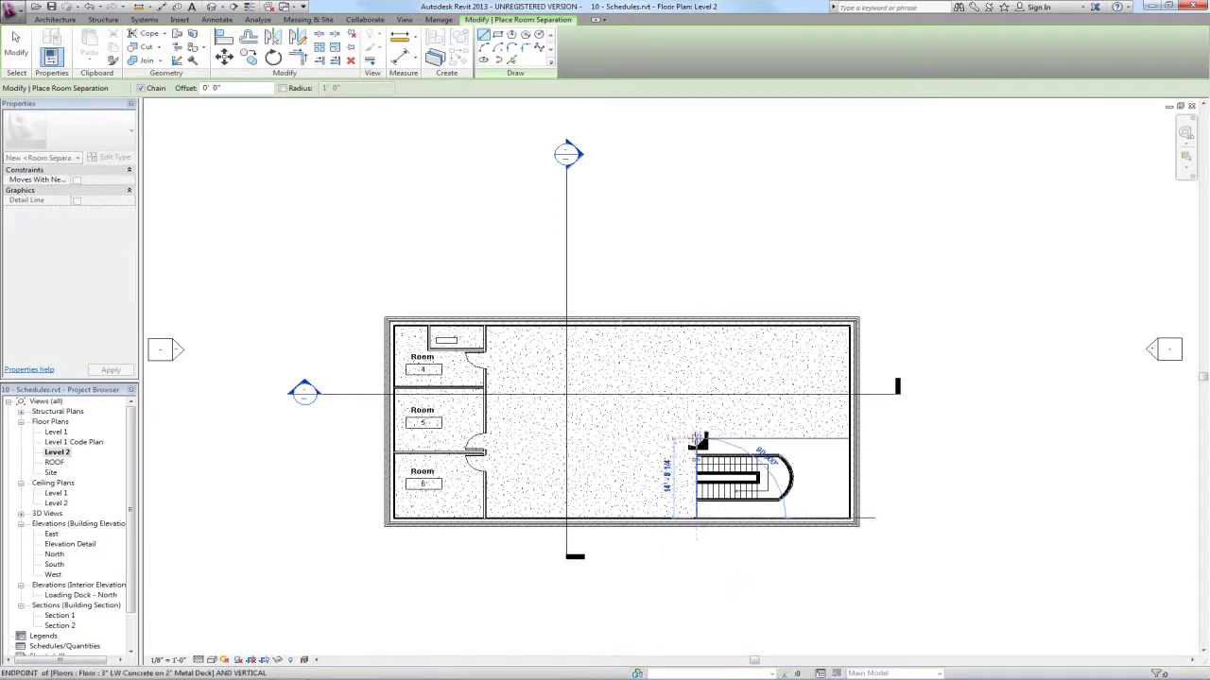
{"action": "left_click", "coordinate": [849, 440]}
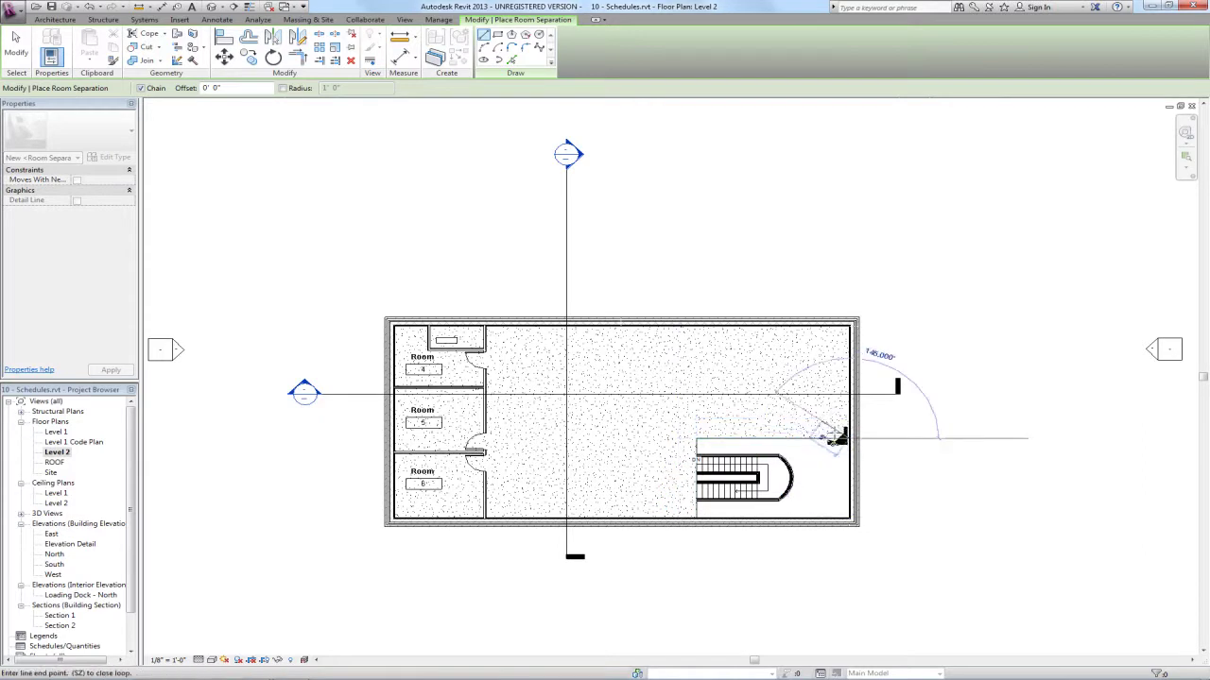
{"action": "left_click", "coordinate": [15, 39]}
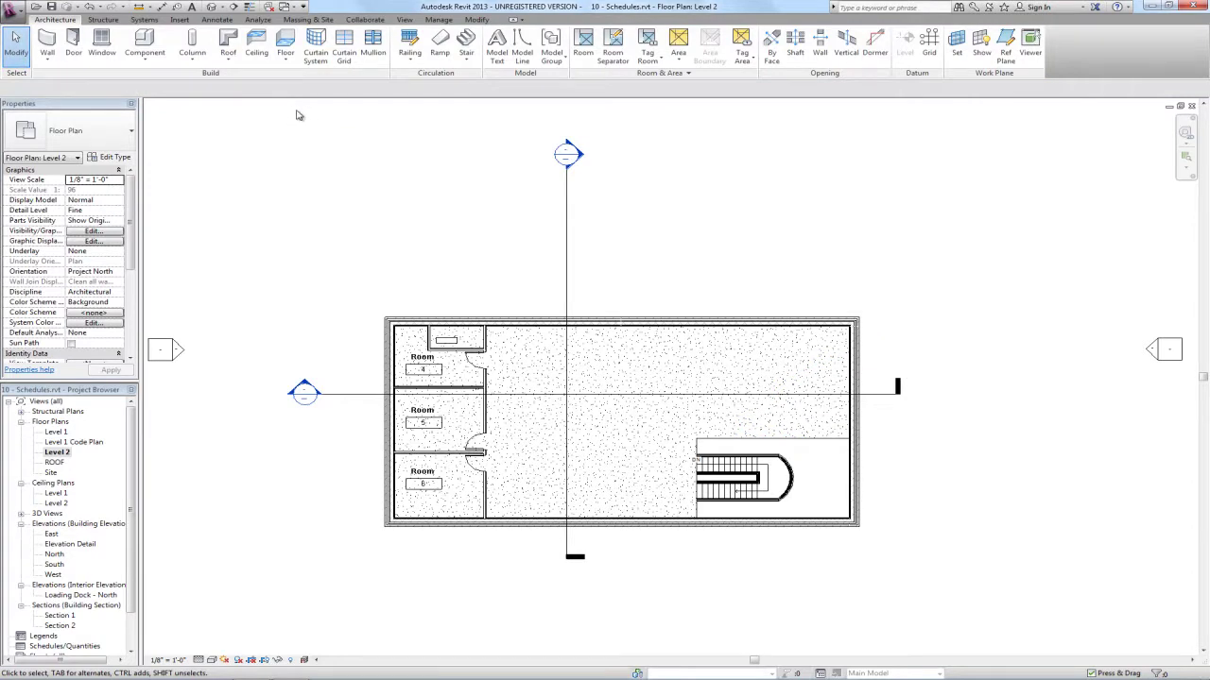
Look up the <Room Separation> line subcategory in the Level 2 visibility/graphic overrides without changing any settings.
{"action": "key", "text": "v"}
{"action": "key", "text": "g"}
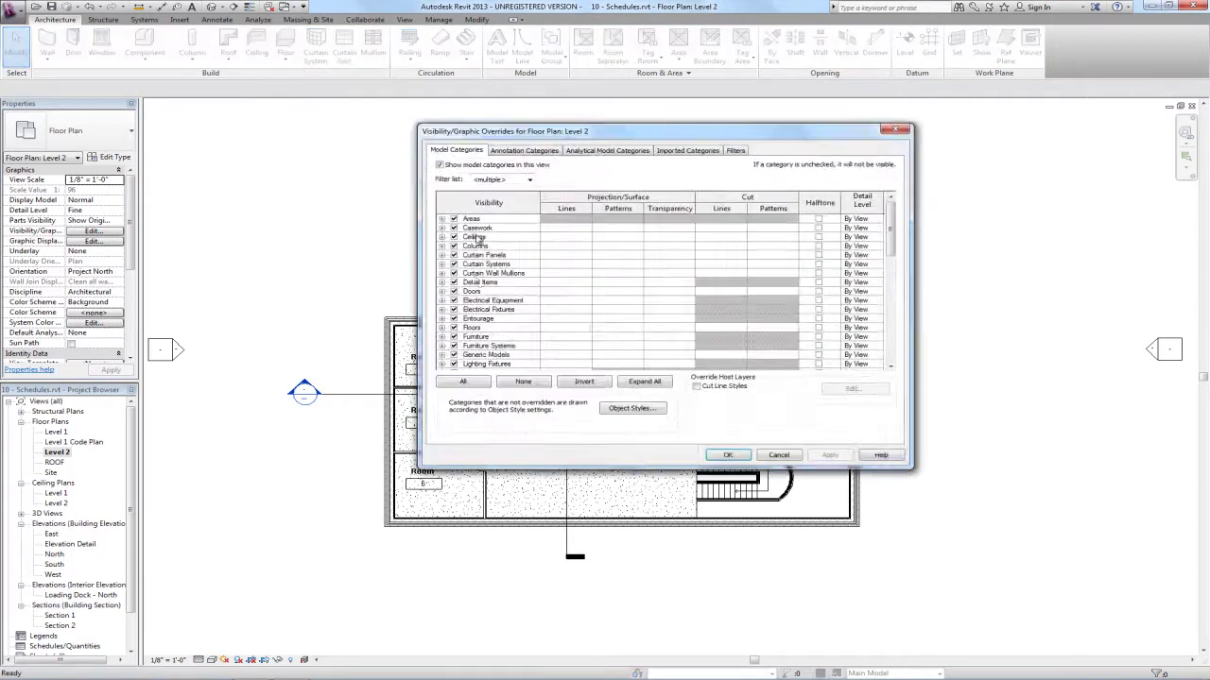
{"action": "left_click", "coordinate": [495, 311]}
{"action": "scroll", "coordinate": [497, 310], "scroll_direction": "down", "scroll_amount": 1}
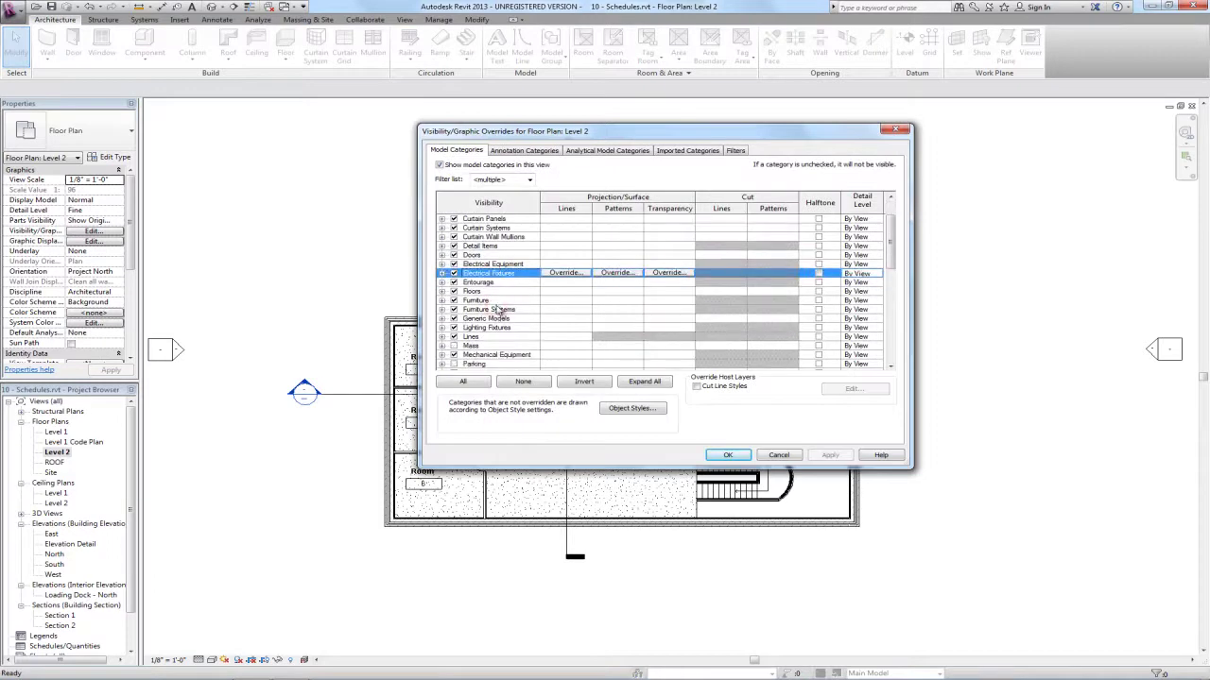
{"action": "left_click", "coordinate": [441, 336]}
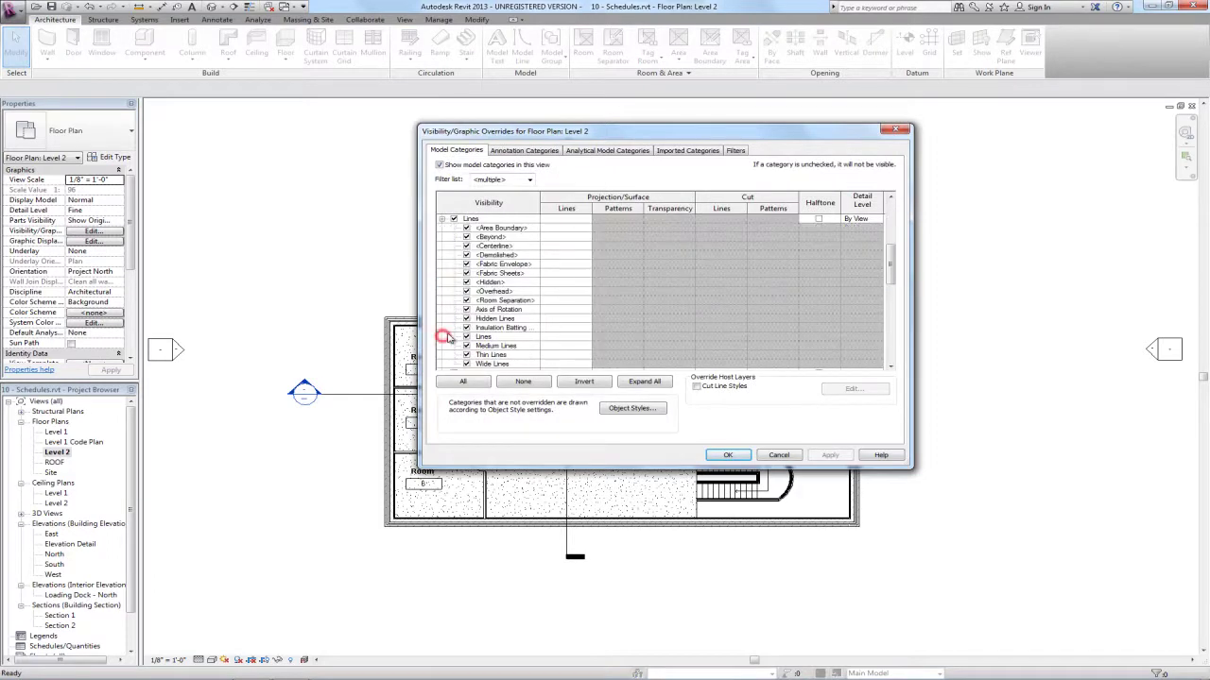
{"action": "left_click", "coordinate": [492, 301]}
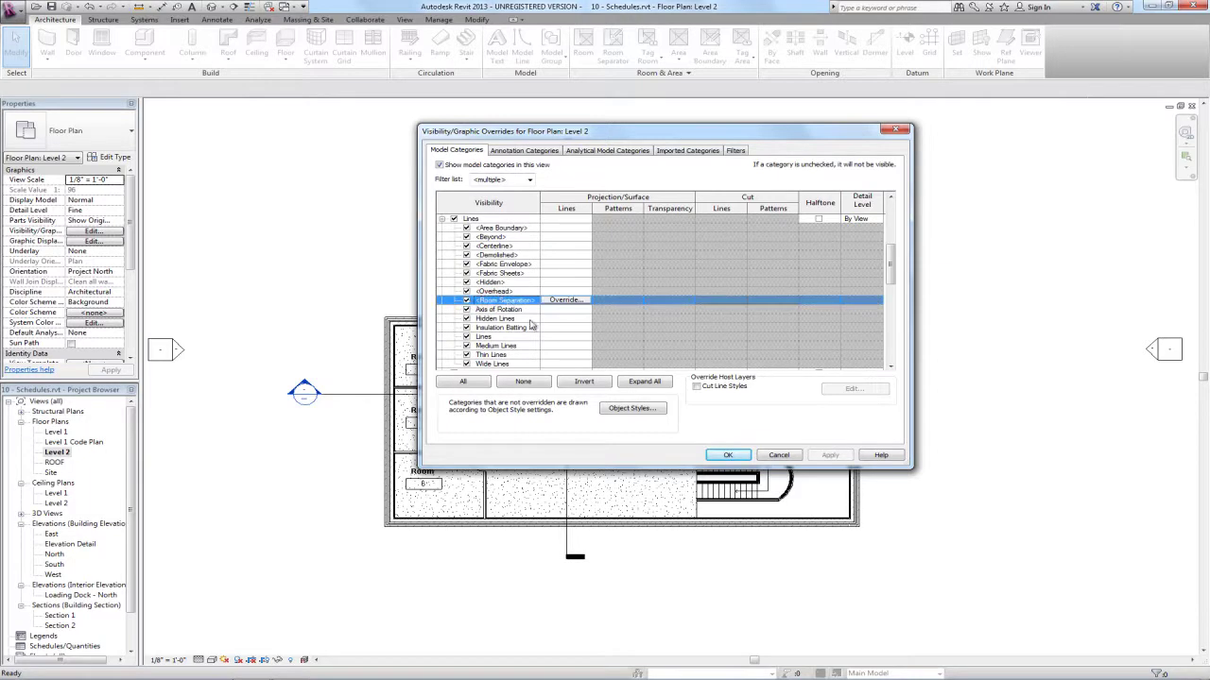
{"action": "left_click", "coordinate": [790, 455]}
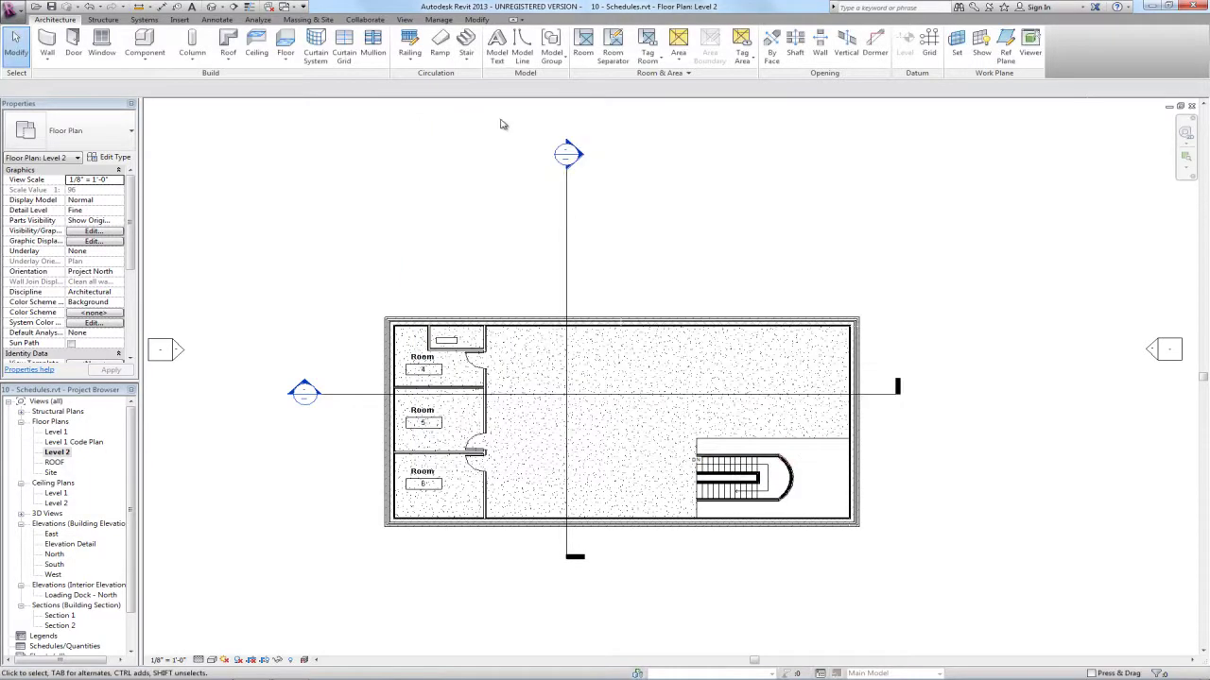
Place a tagged room in the large open area of Level 2 outside the stair opening.
{"action": "left_click", "coordinate": [583, 43]}
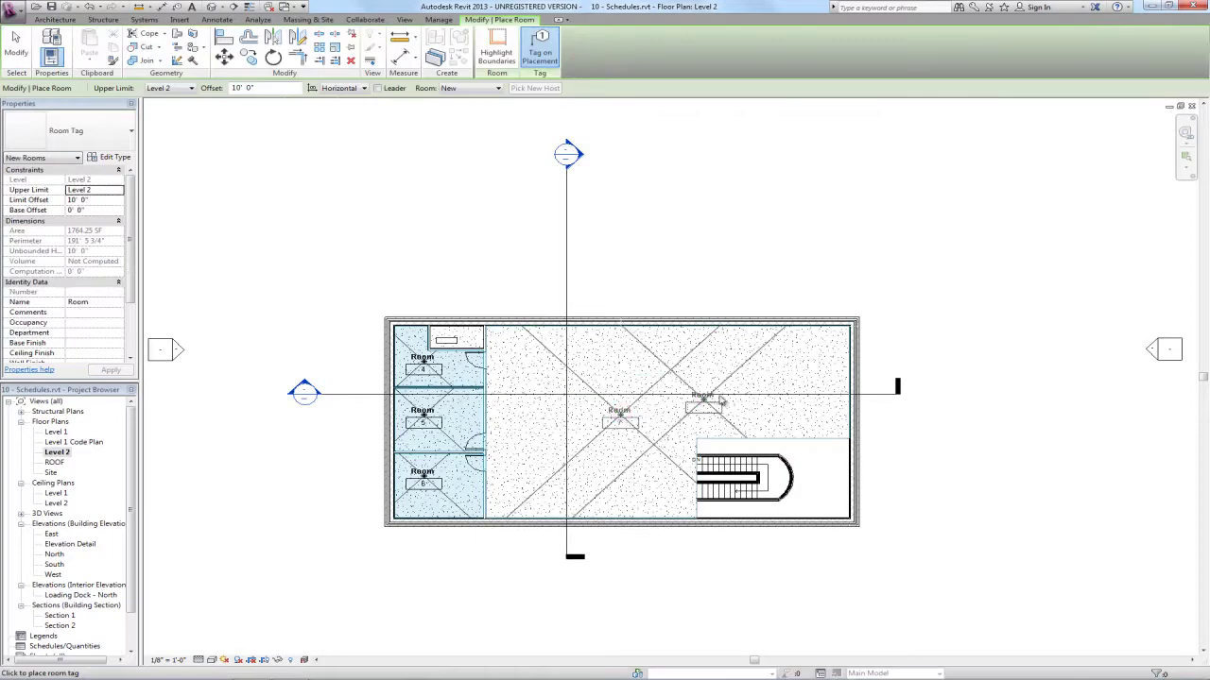
{"action": "left_click", "coordinate": [501, 369]}
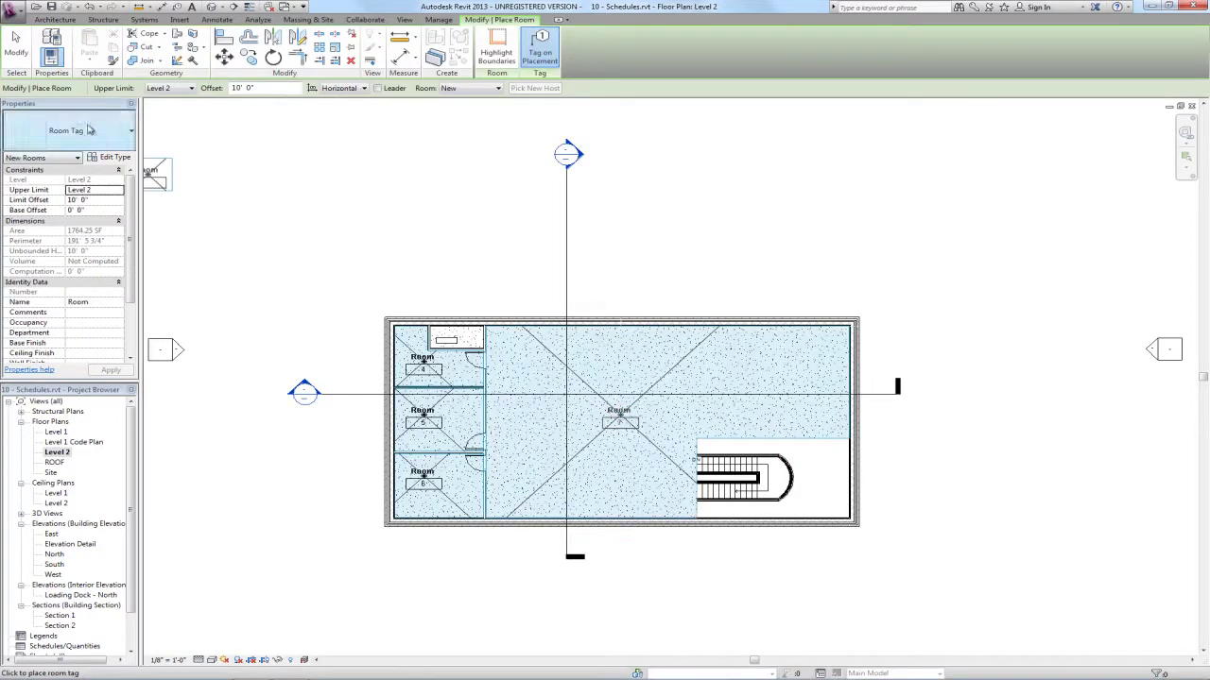
{"action": "left_click", "coordinate": [16, 61]}
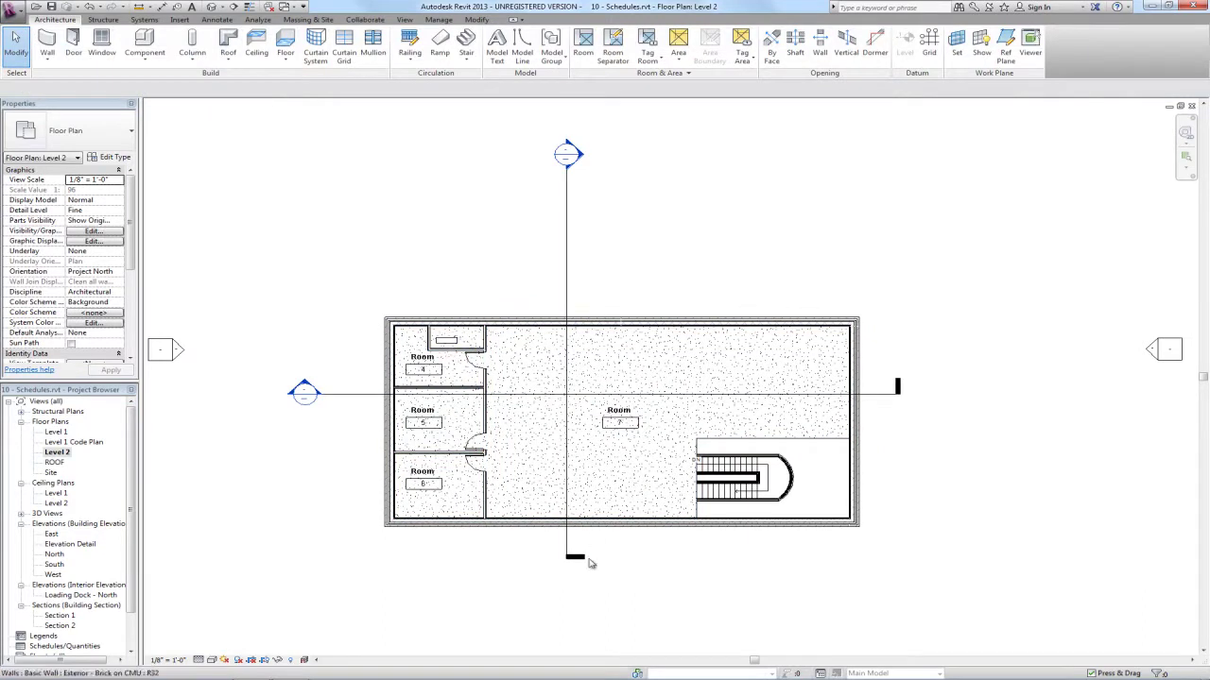
Change the tag of room 5 to the Room Tag With Area type.
{"action": "scroll", "coordinate": [474, 430], "scroll_direction": "up", "scroll_amount": 3}
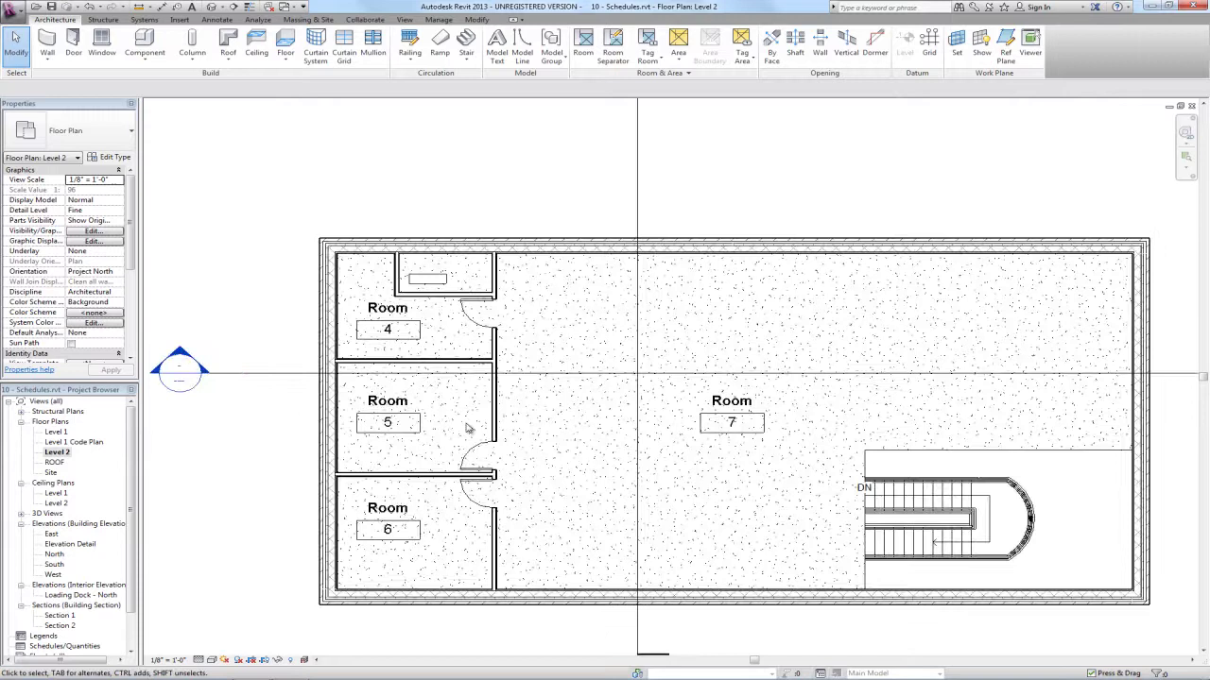
{"action": "left_click", "coordinate": [419, 422]}
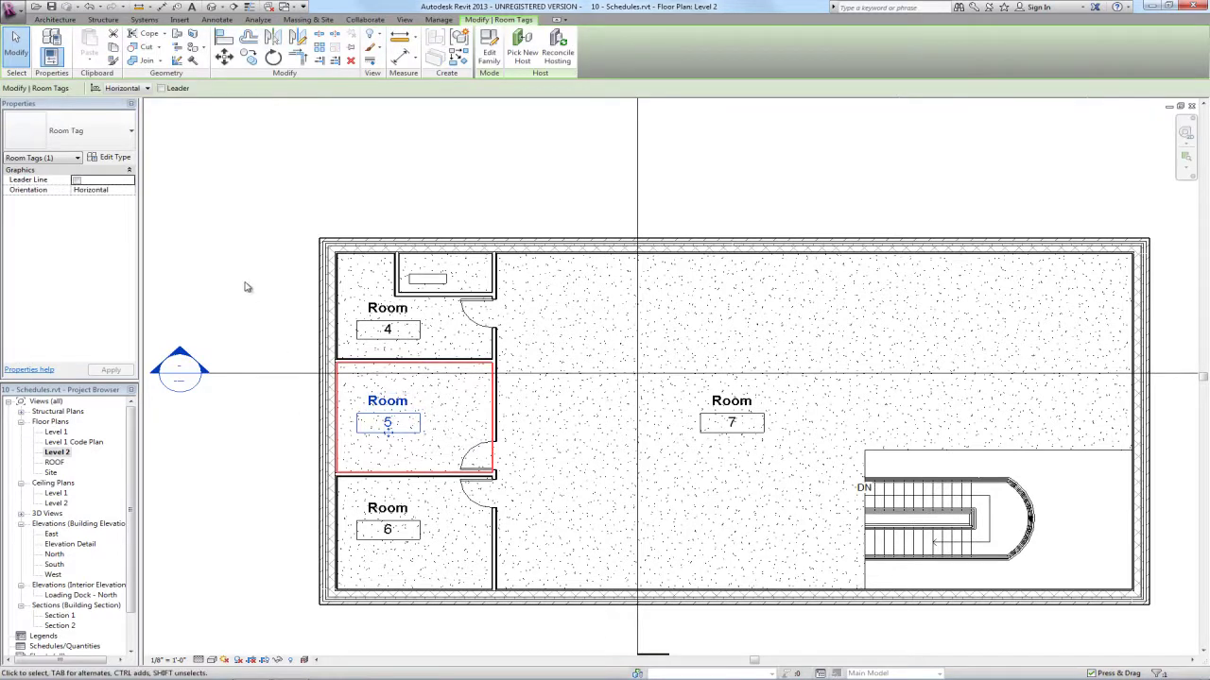
{"action": "left_click", "coordinate": [107, 139]}
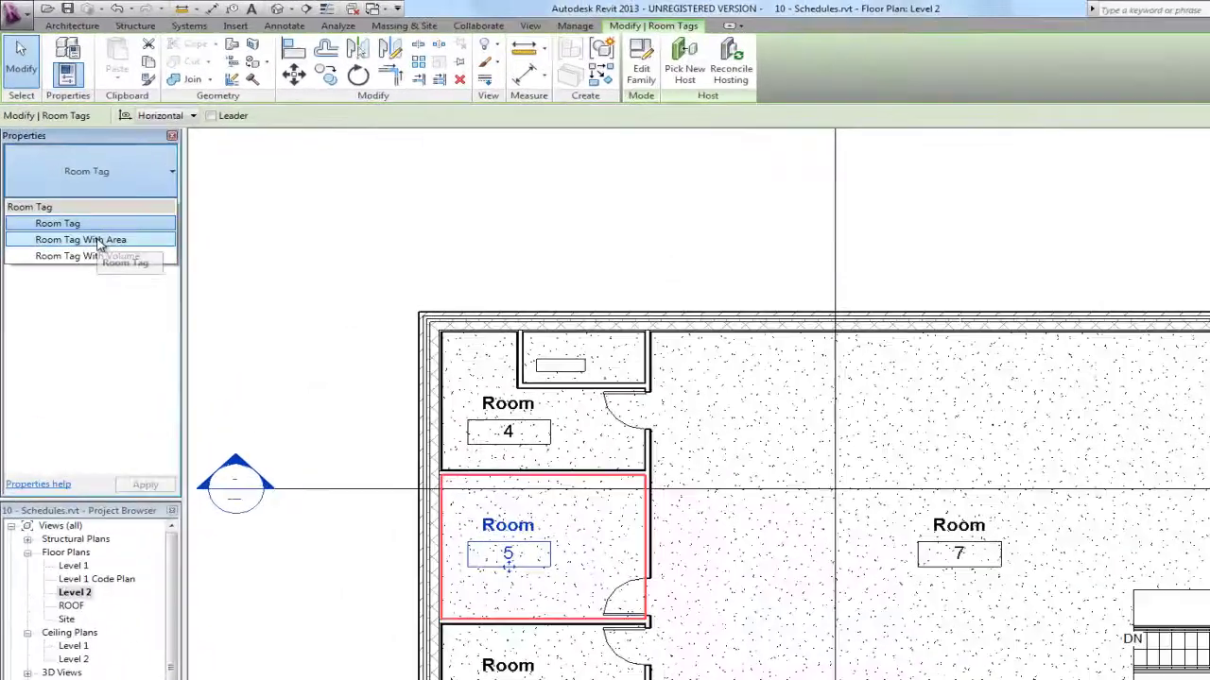
{"action": "left_click", "coordinate": [73, 182]}
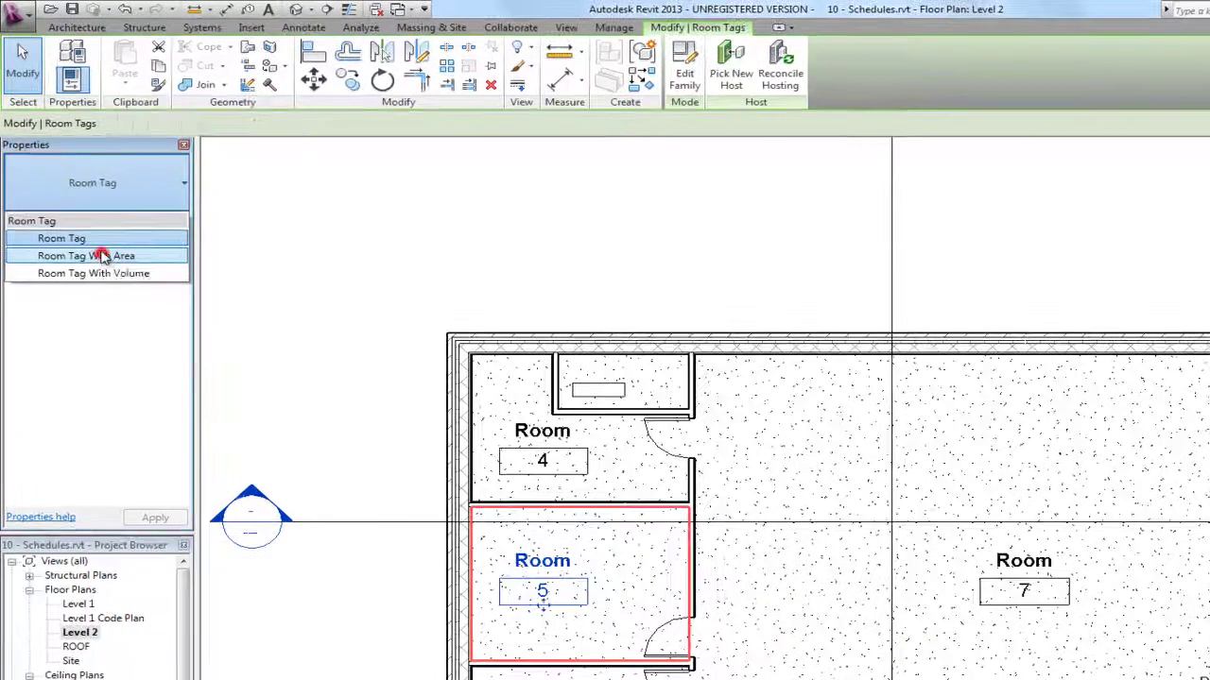
{"action": "left_click", "coordinate": [332, 262]}
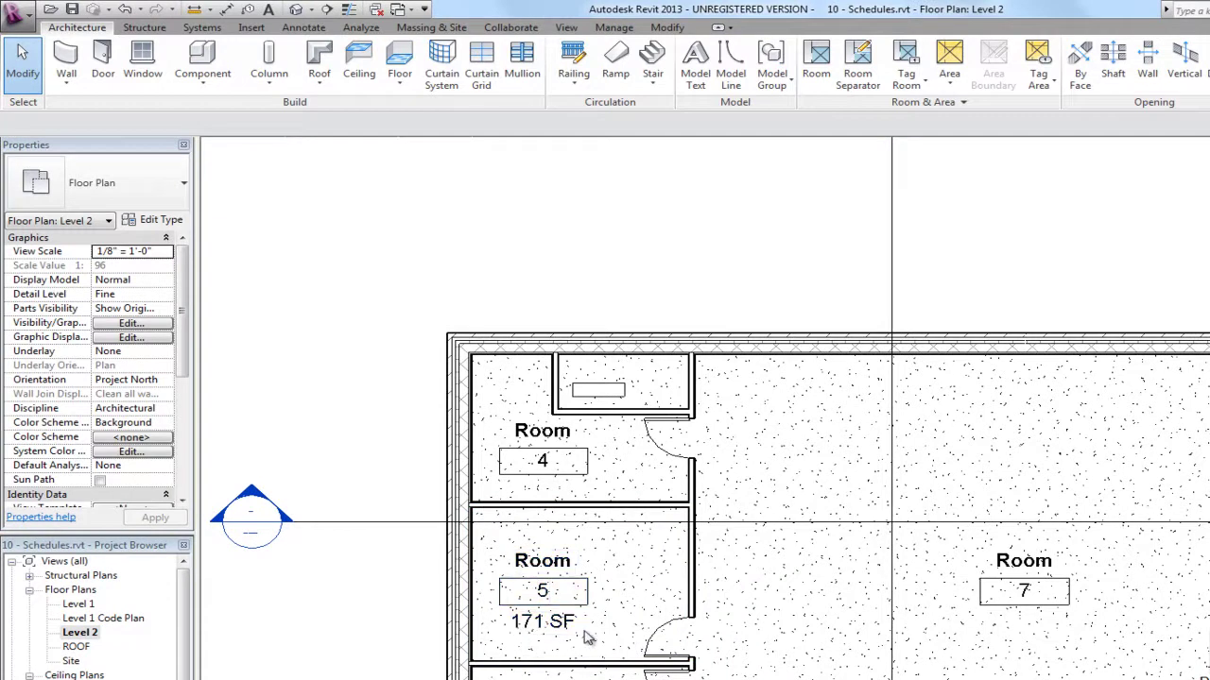
Select all instances of the plain room tag in the entire project and change them to Room Tag With Area.
{"action": "left_click", "coordinate": [549, 477]}
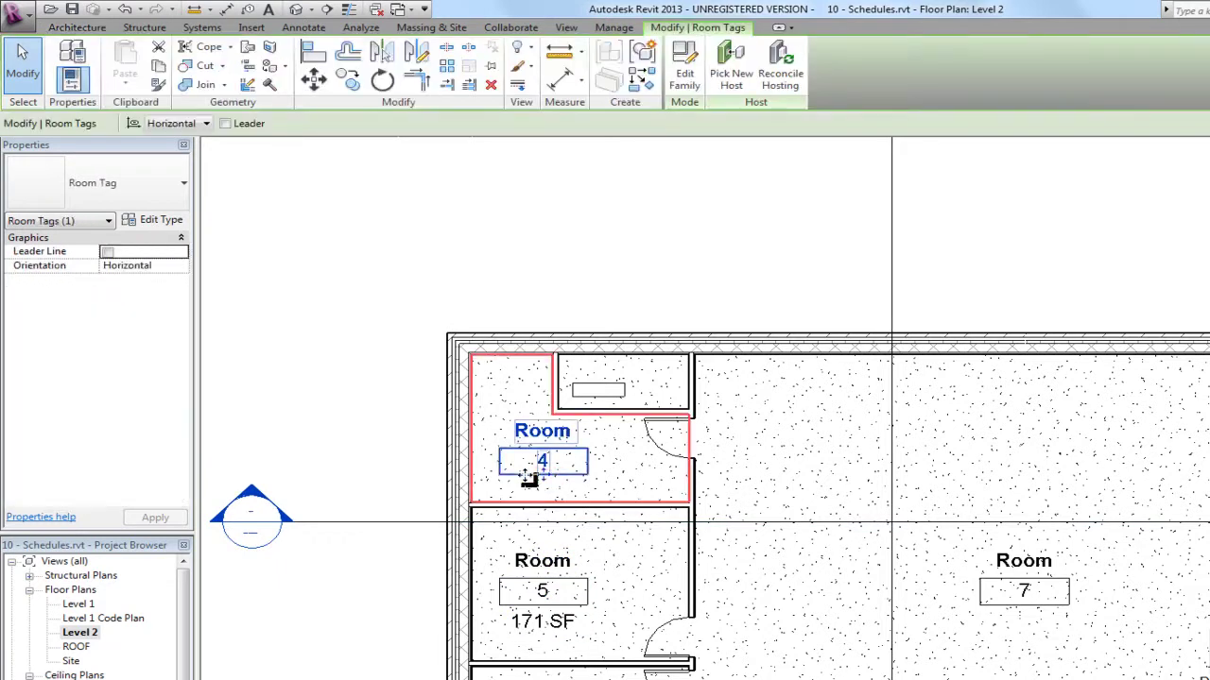
{"action": "right_click", "coordinate": [519, 482]}
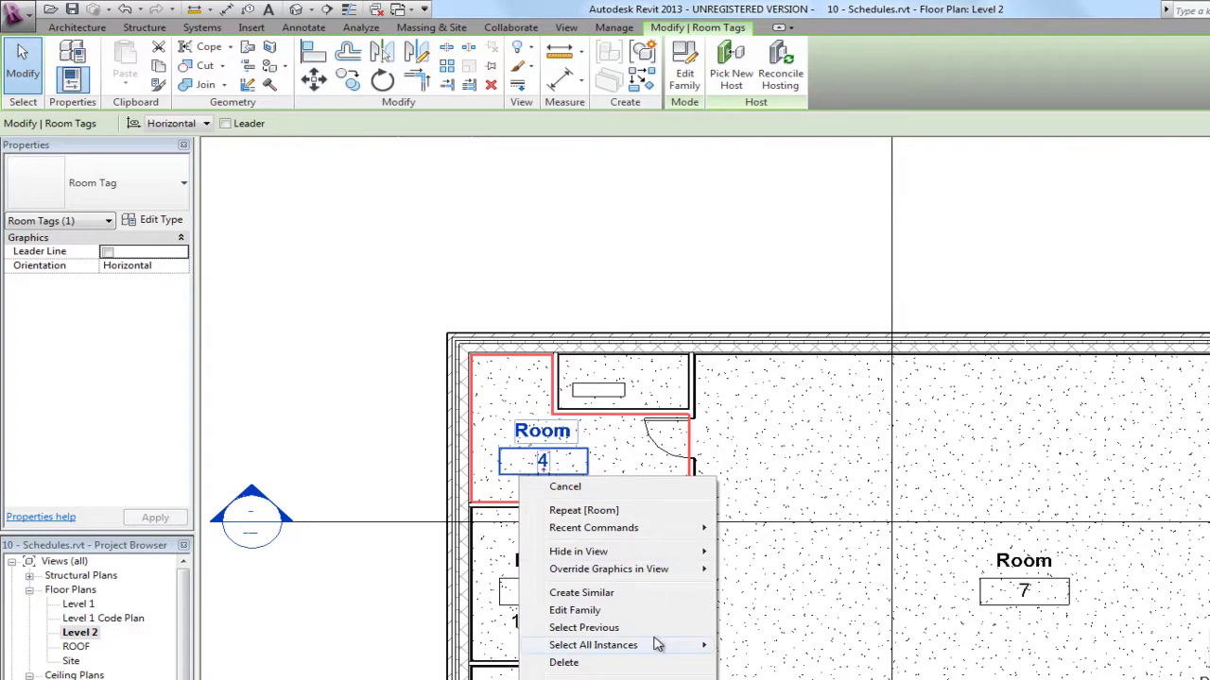
{"action": "mouse_move", "coordinate": [657, 644]}
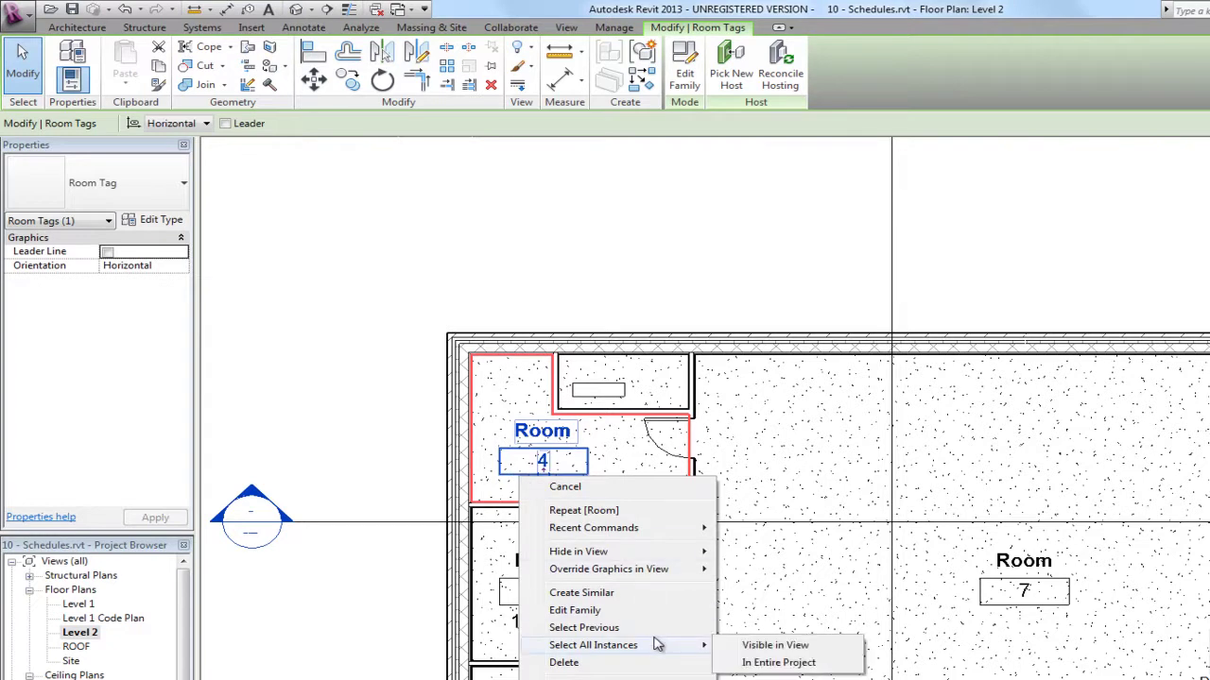
{"action": "left_click", "coordinate": [765, 663]}
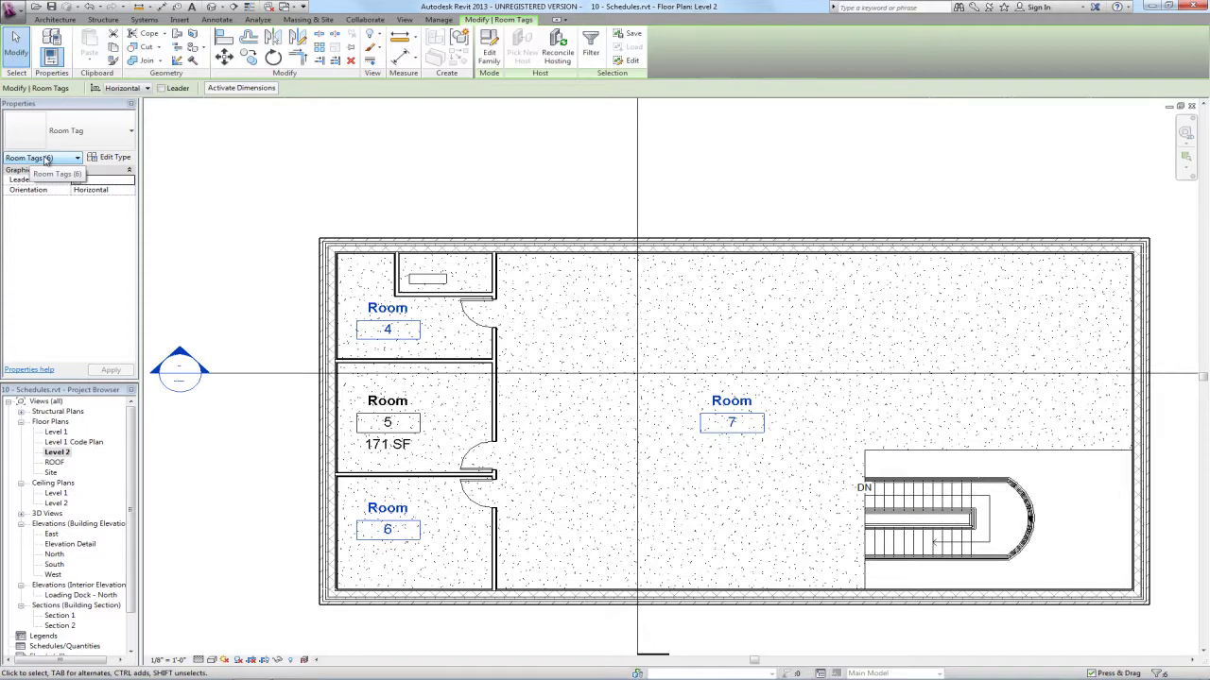
{"action": "left_click", "coordinate": [90, 132]}
{"action": "left_click", "coordinate": [87, 183]}
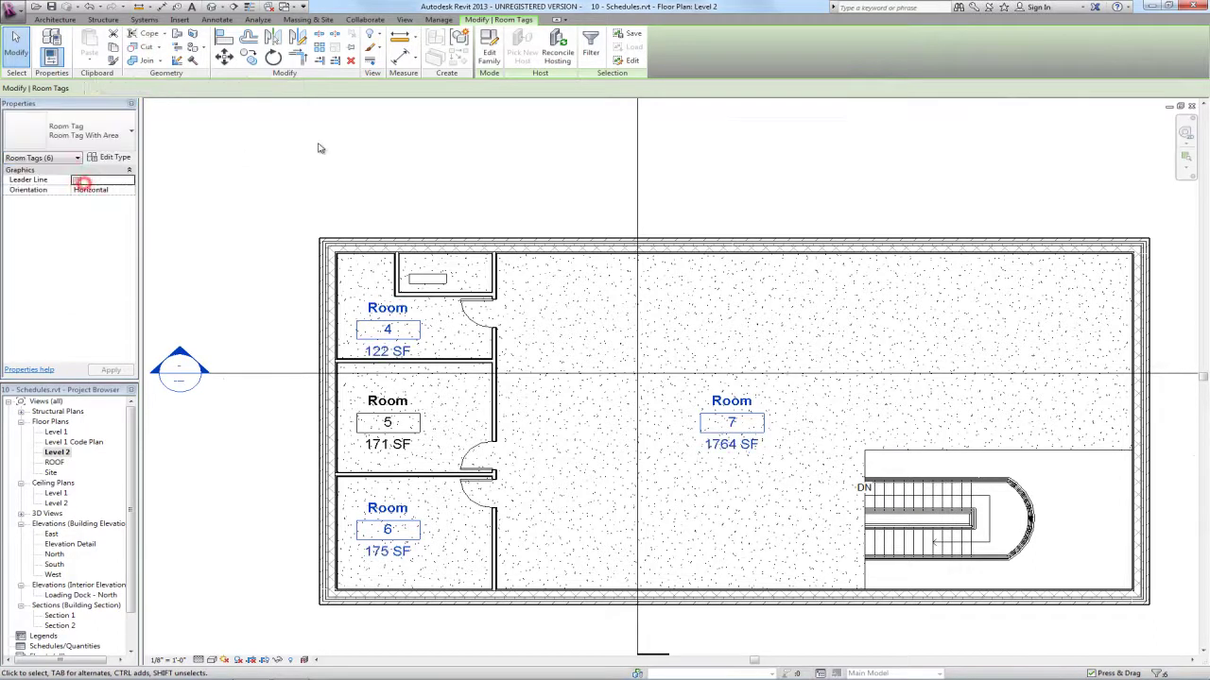
{"action": "left_click", "coordinate": [351, 147]}
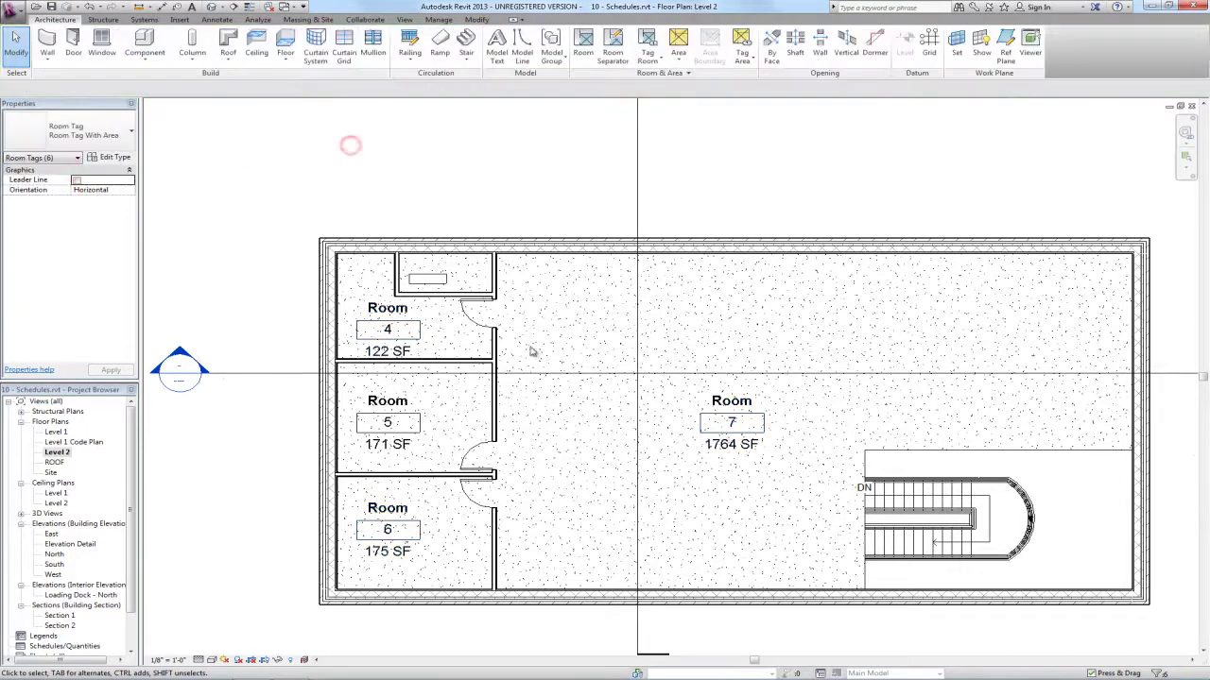
Try shifting the partition walls between rooms 4, 5, 6 and the large room 7 into room 7, and undo the move.
{"action": "left_click", "coordinate": [498, 352]}
{"action": "left_click", "coordinate": [501, 276], "text": "ctrl"}
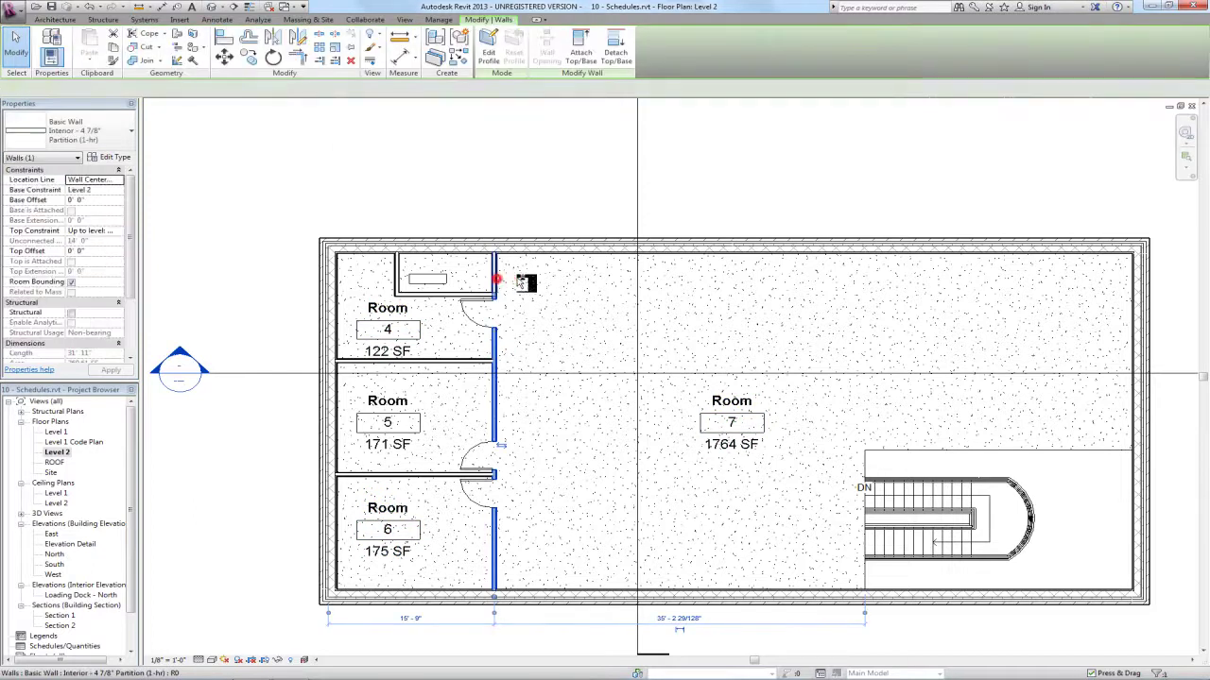
{"action": "left_click_drag", "start_coordinate": [506, 275], "coordinate": [564, 294]}
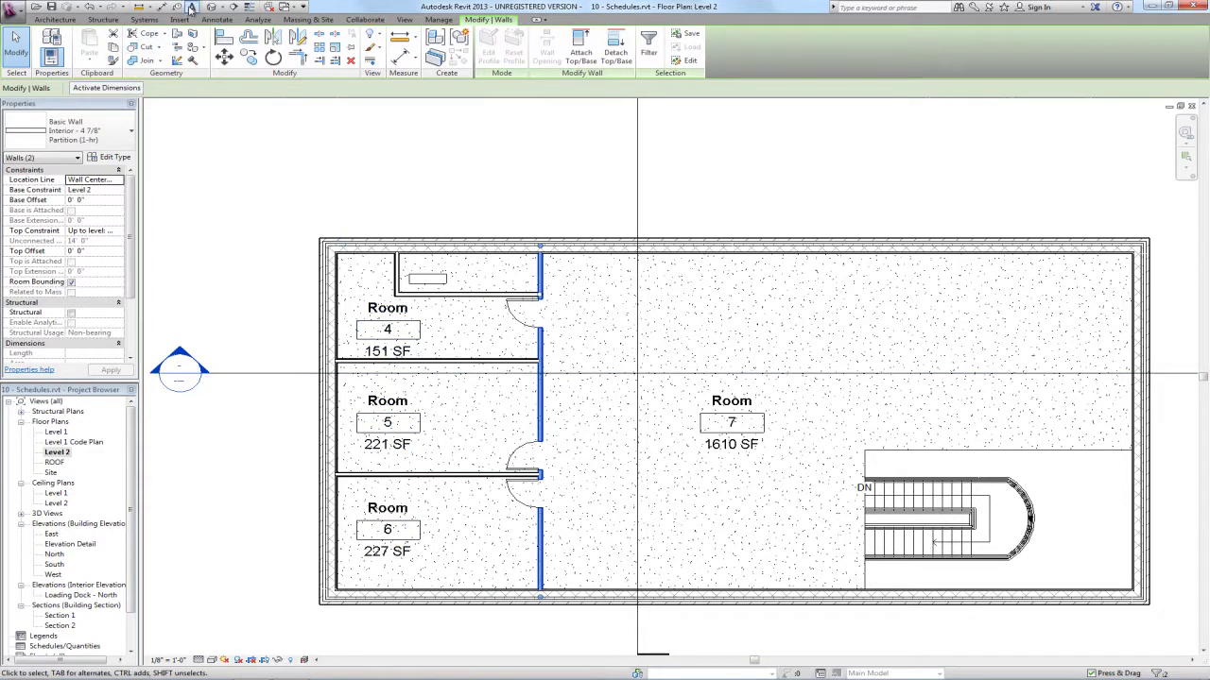
{"action": "left_click", "coordinate": [88, 7]}
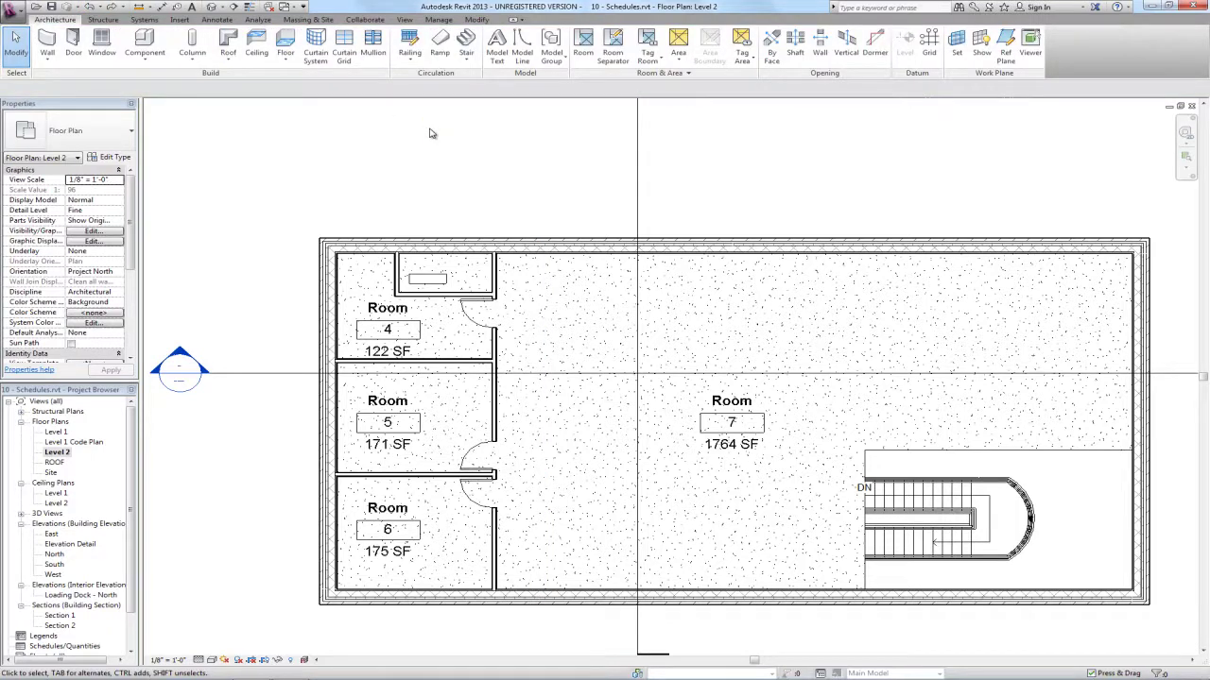
From the Level 1 floor plan, start a new Schedule/Quantities schedule for the Rooms category.
{"action": "double_click", "coordinate": [57, 431]}
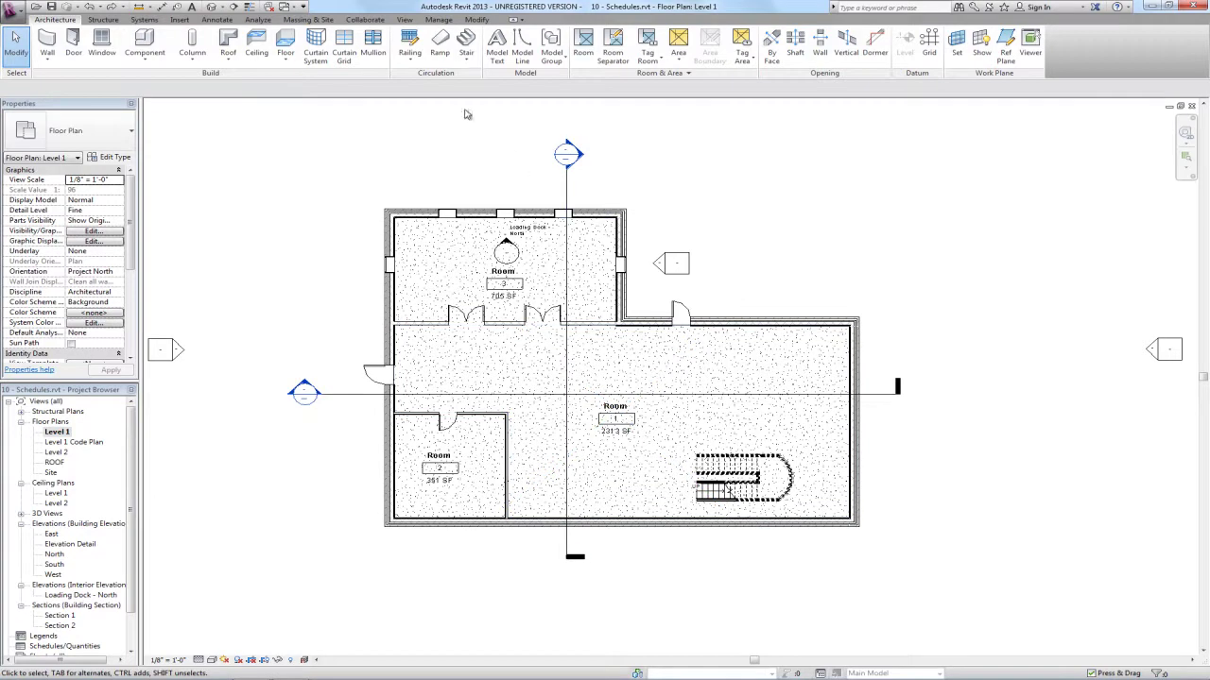
{"action": "left_click", "coordinate": [404, 20]}
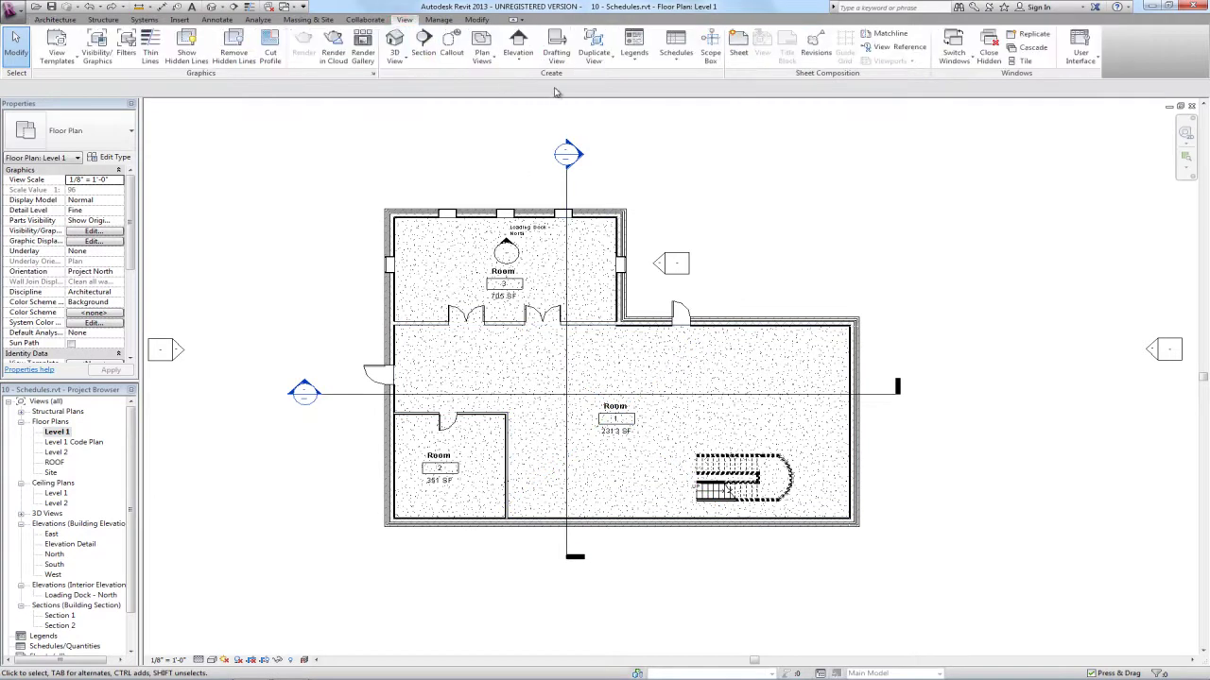
{"action": "left_click", "coordinate": [676, 55]}
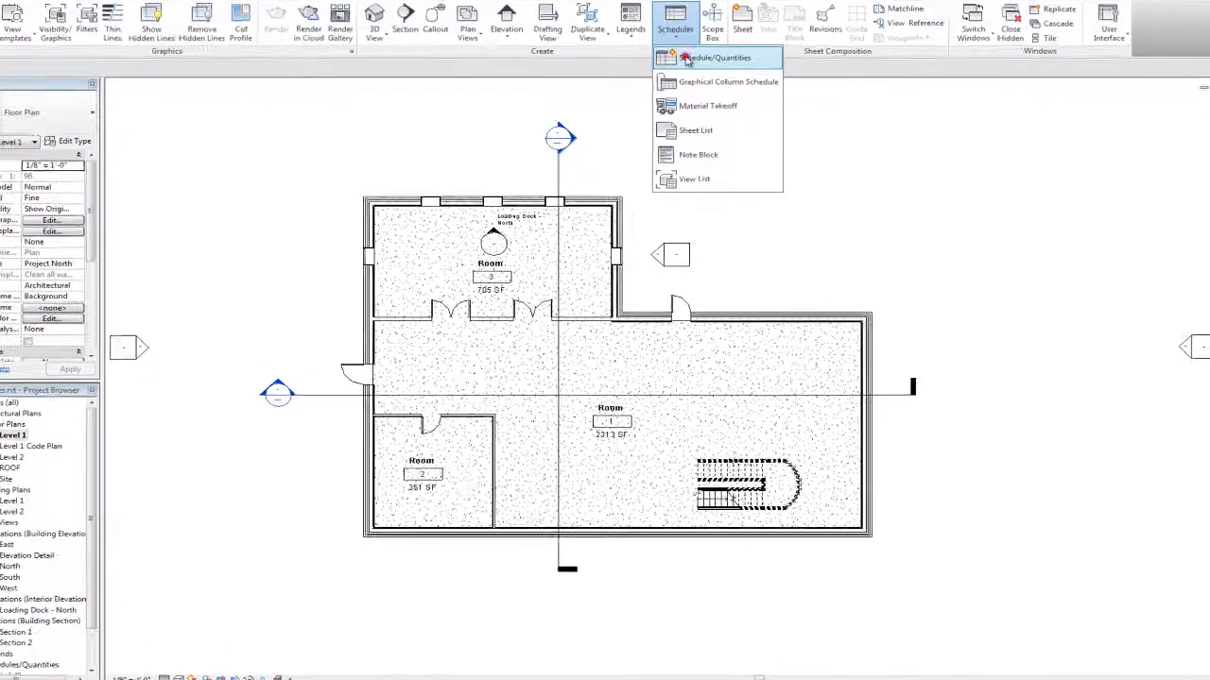
{"action": "left_click", "coordinate": [709, 79]}
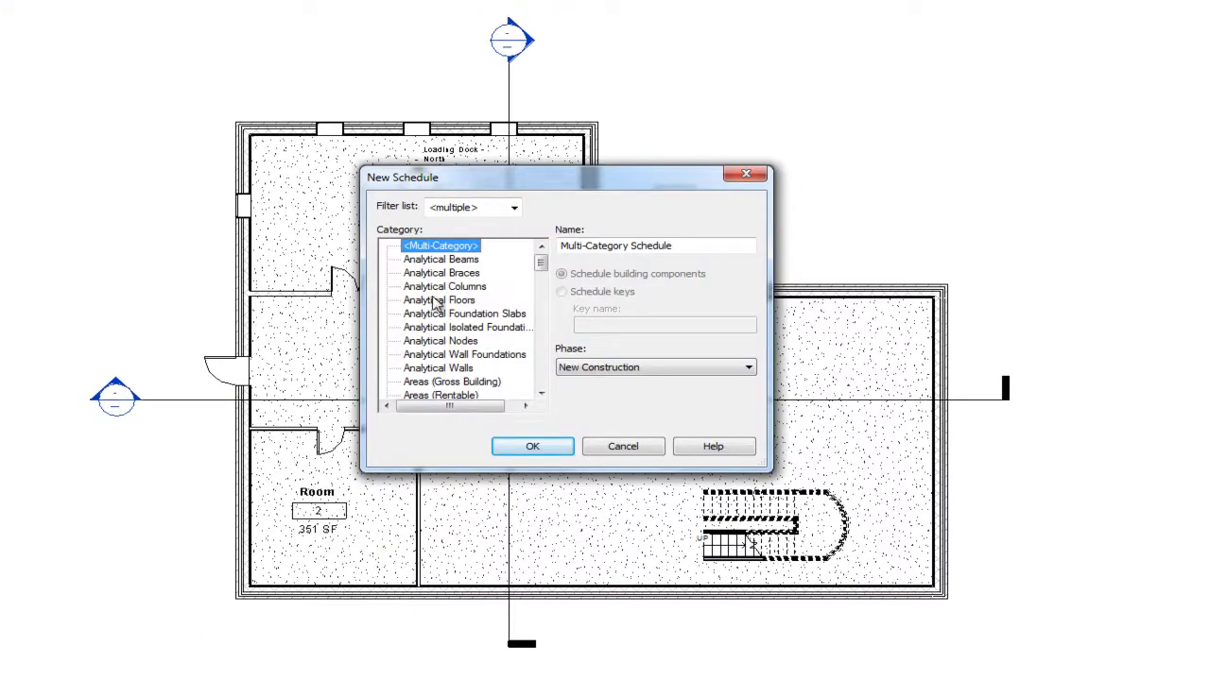
{"action": "left_click_drag", "start_coordinate": [543, 265], "coordinate": [540, 334]}
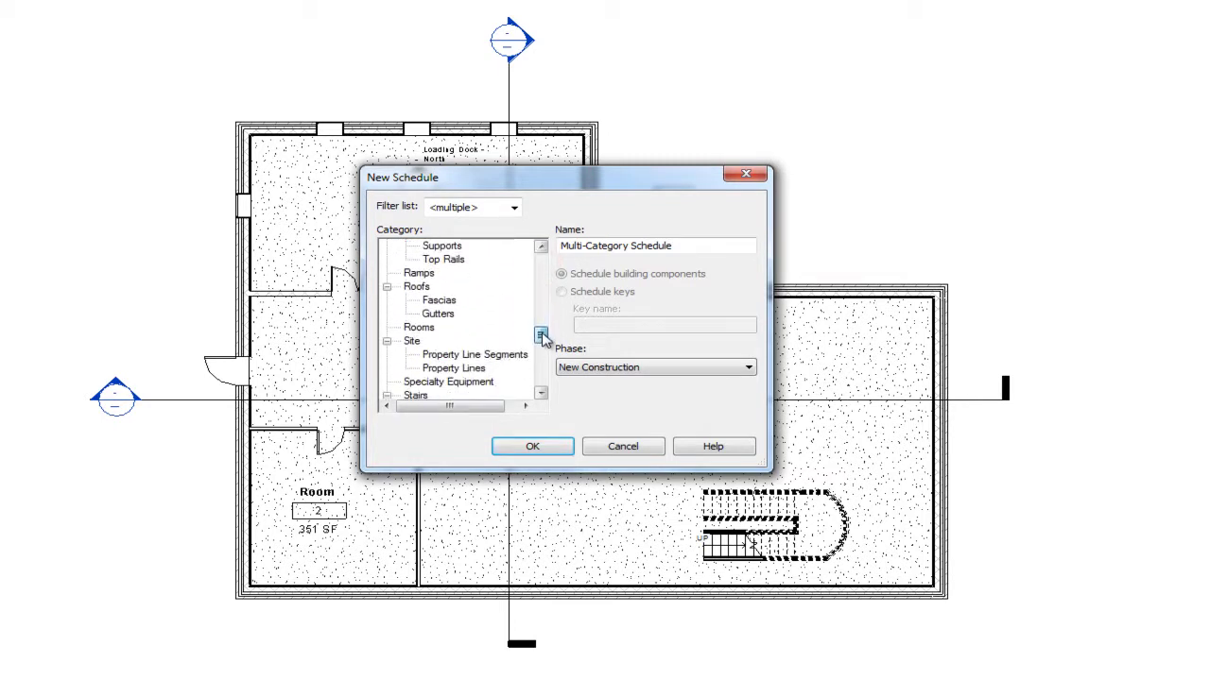
{"action": "left_click", "coordinate": [419, 328]}
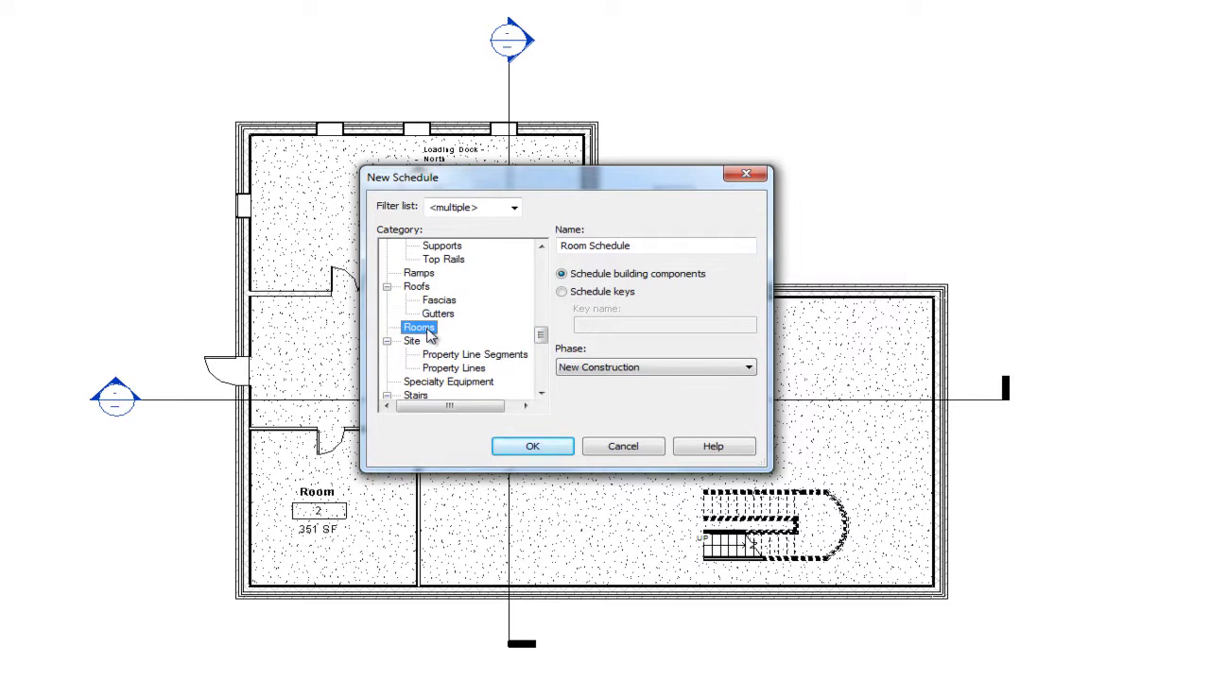
Name the schedule Room Finish Schedule, keep the New Construction phase, and create it.
{"action": "left_click", "coordinate": [590, 246]}
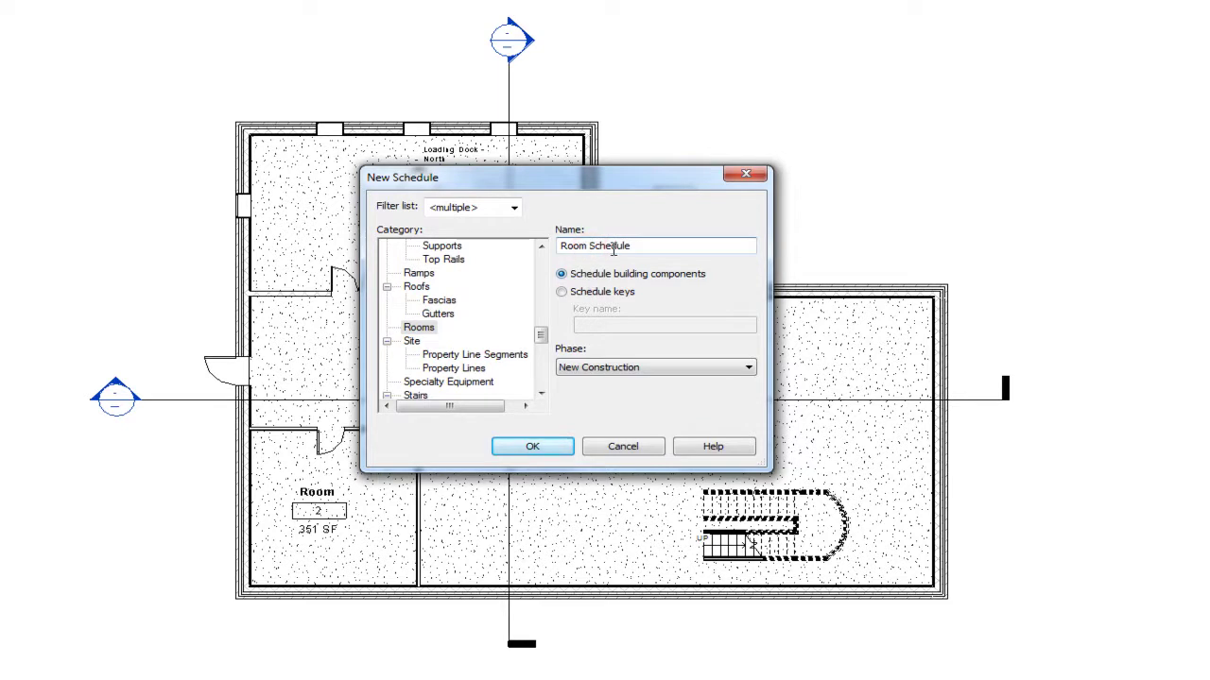
{"action": "type", "text": "Fis"}
{"action": "type", "text": "ni"}
{"action": "type", "text": "h"}
{"action": "left_click", "coordinate": [627, 369]}
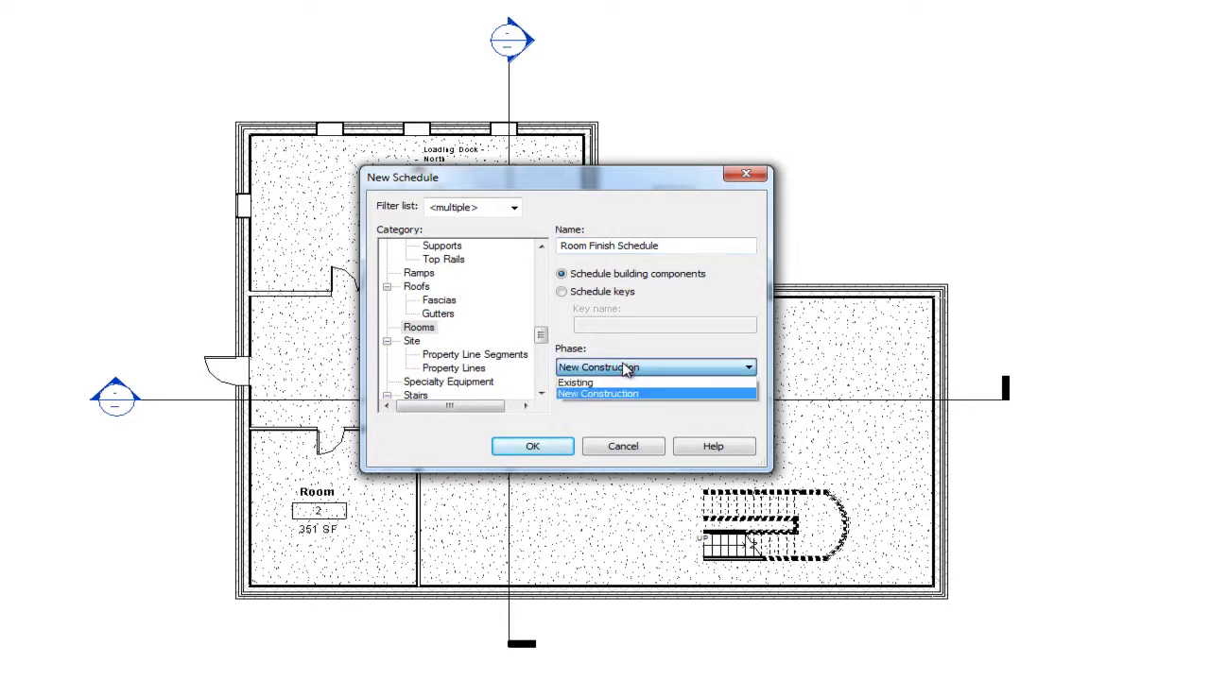
{"action": "left_click", "coordinate": [626, 369]}
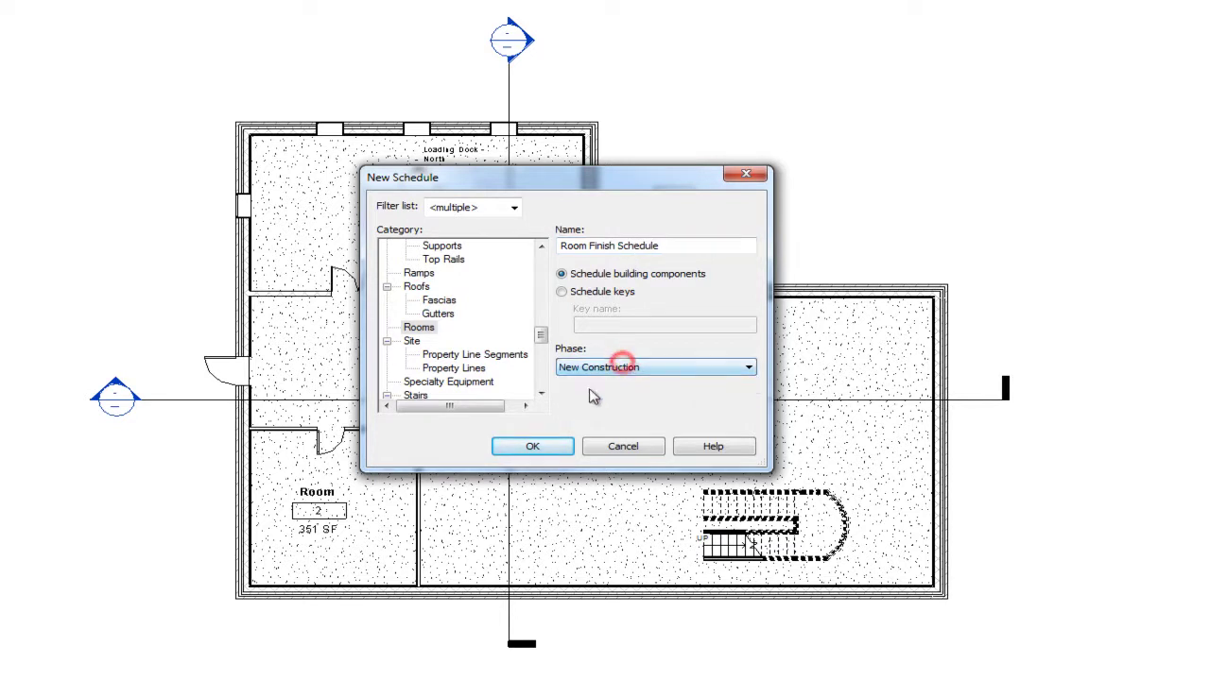
{"action": "left_click", "coordinate": [526, 454]}
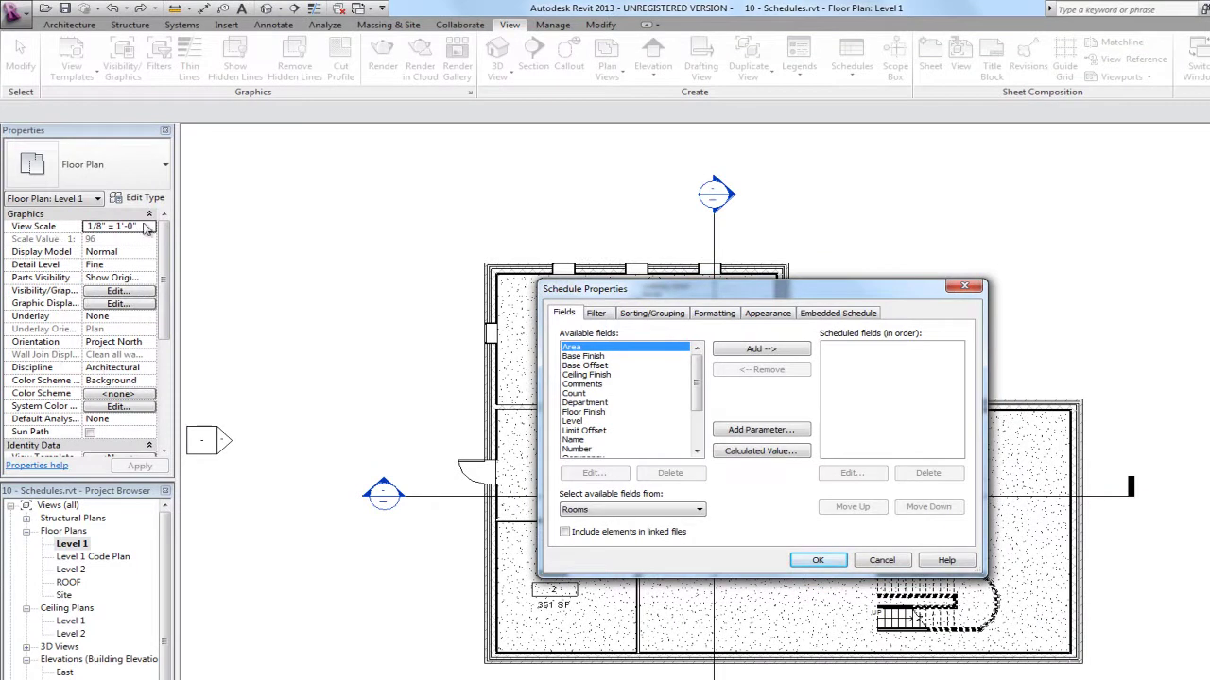
Add the fields Name, Number, Level, Base Finish, Ceiling Finish and Area to the schedule in that order and generate it.
{"action": "left_click", "coordinate": [698, 383]}
{"action": "left_click_drag", "start_coordinate": [700, 386], "coordinate": [700, 397]}
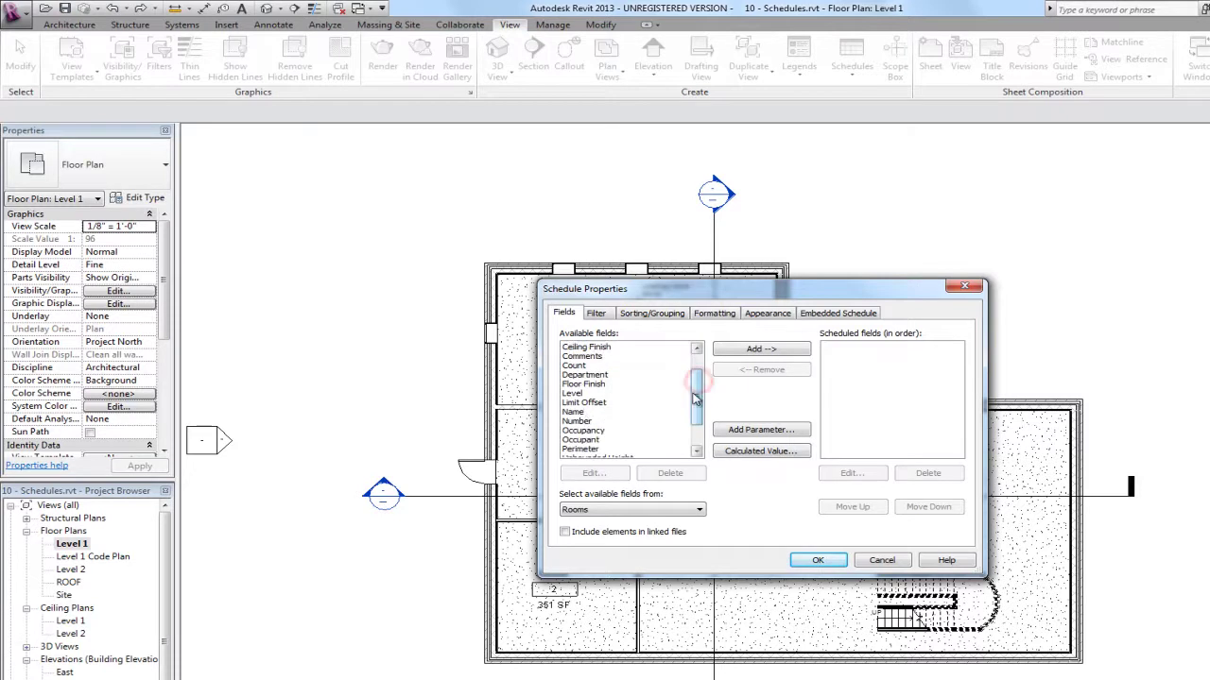
{"action": "double_click", "coordinate": [578, 412]}
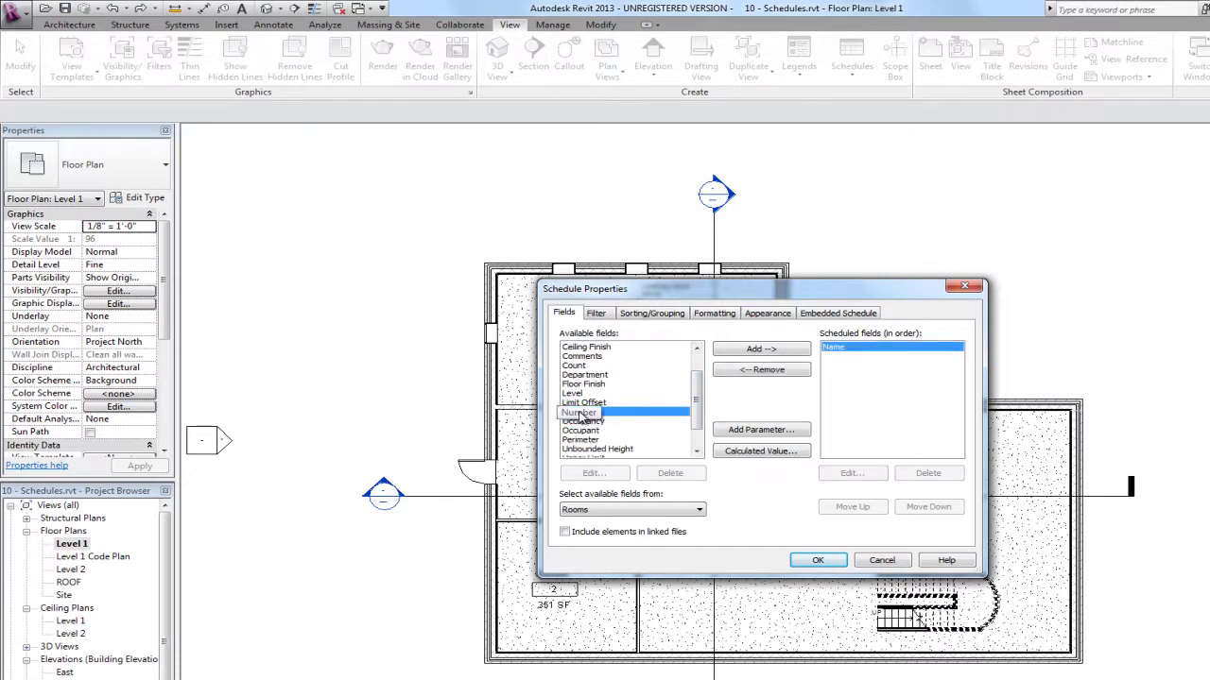
{"action": "double_click", "coordinate": [578, 413]}
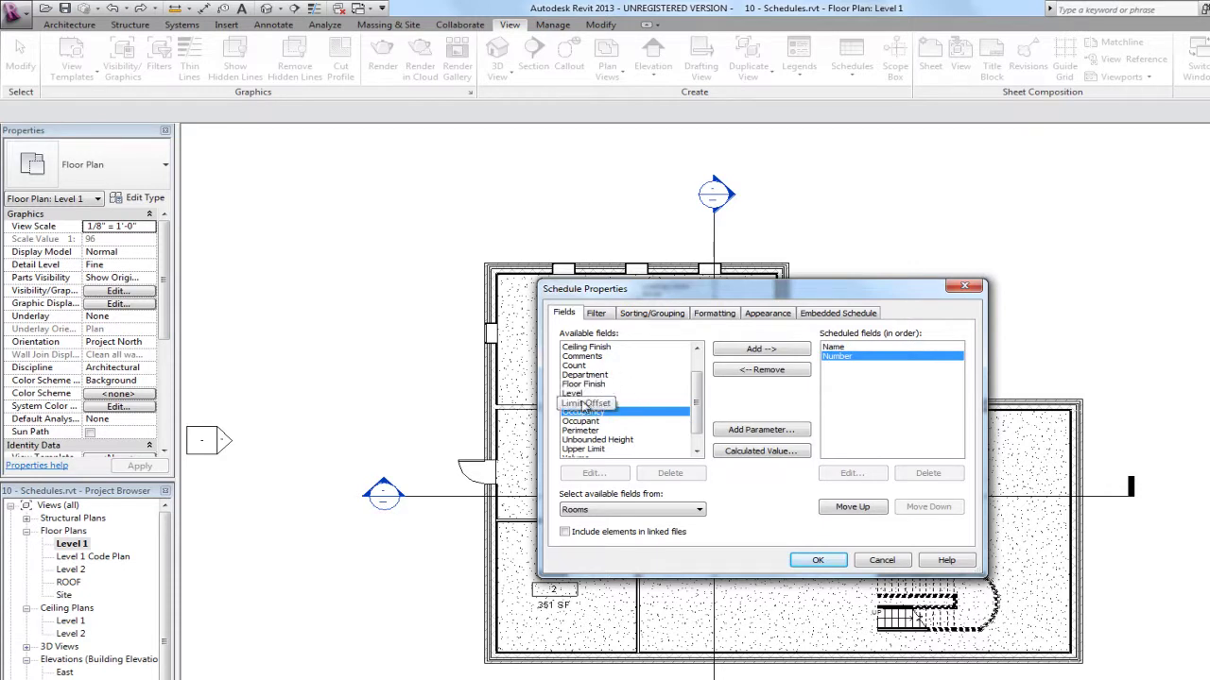
{"action": "double_click", "coordinate": [575, 394]}
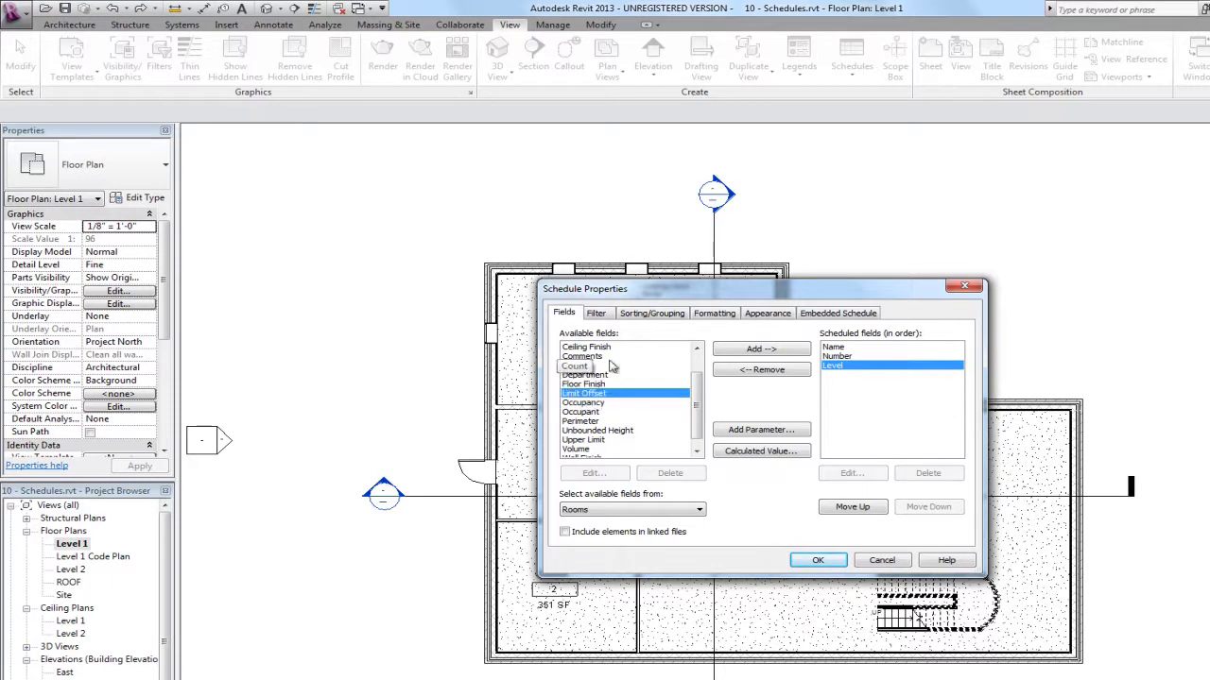
{"action": "scroll", "coordinate": [588, 383], "scroll_direction": "up", "scroll_amount": 1}
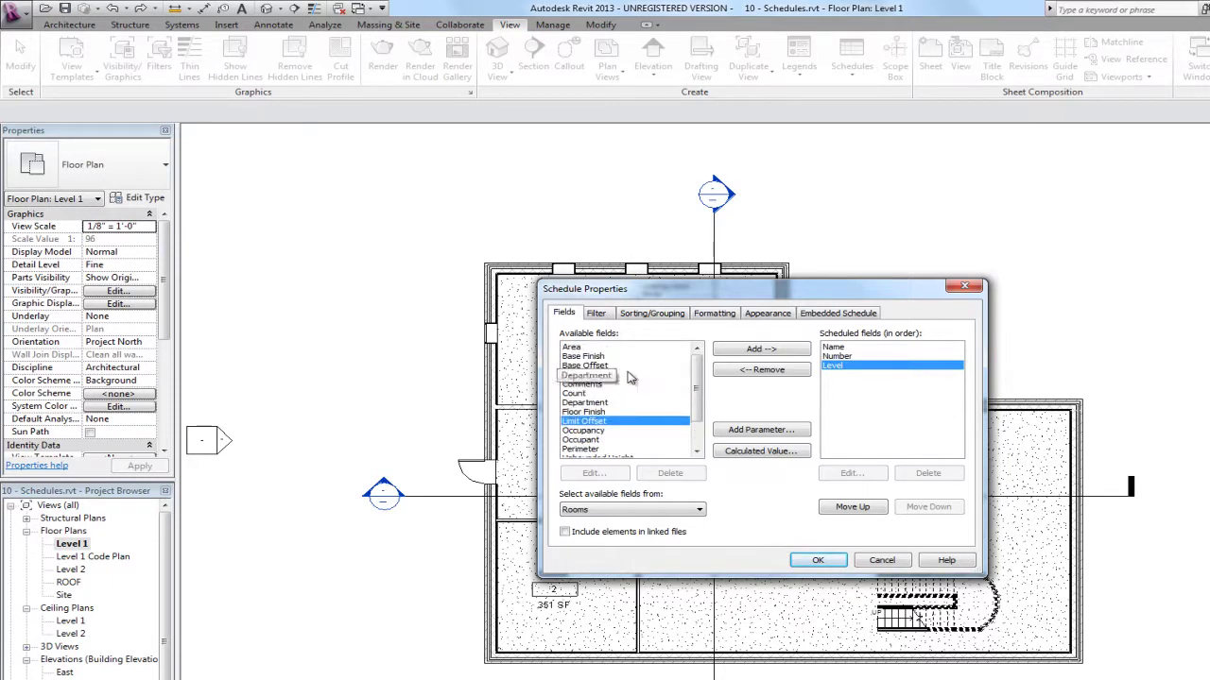
{"action": "double_click", "coordinate": [583, 357]}
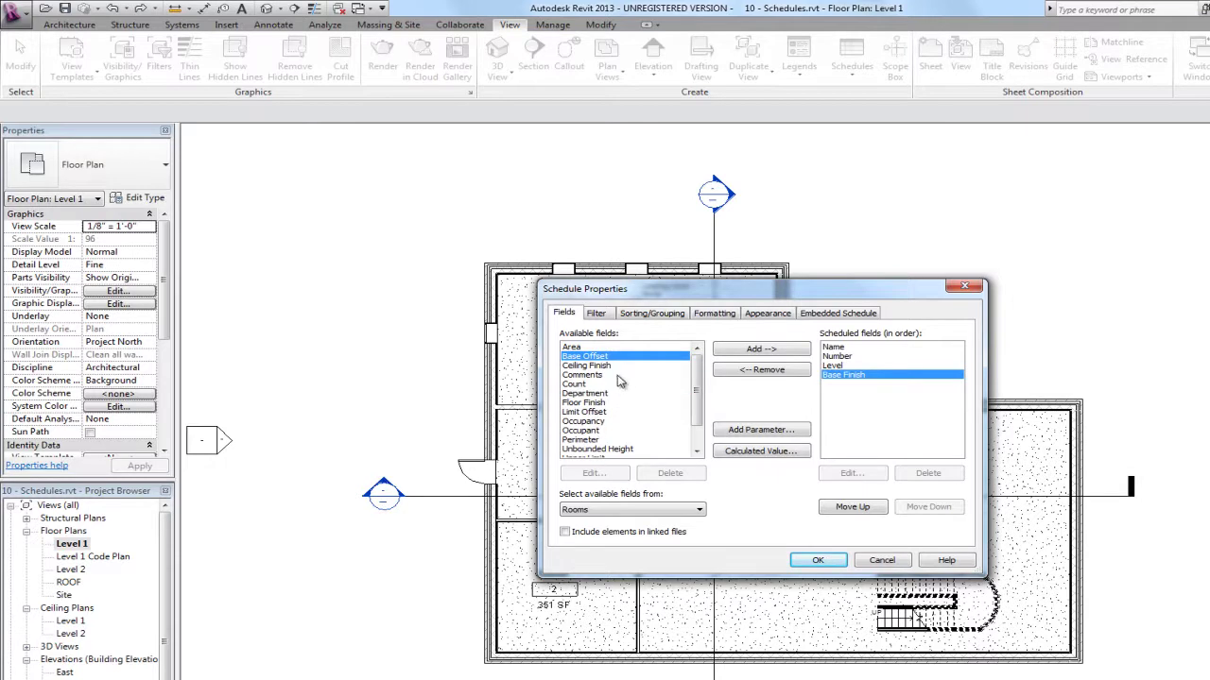
{"action": "double_click", "coordinate": [597, 367]}
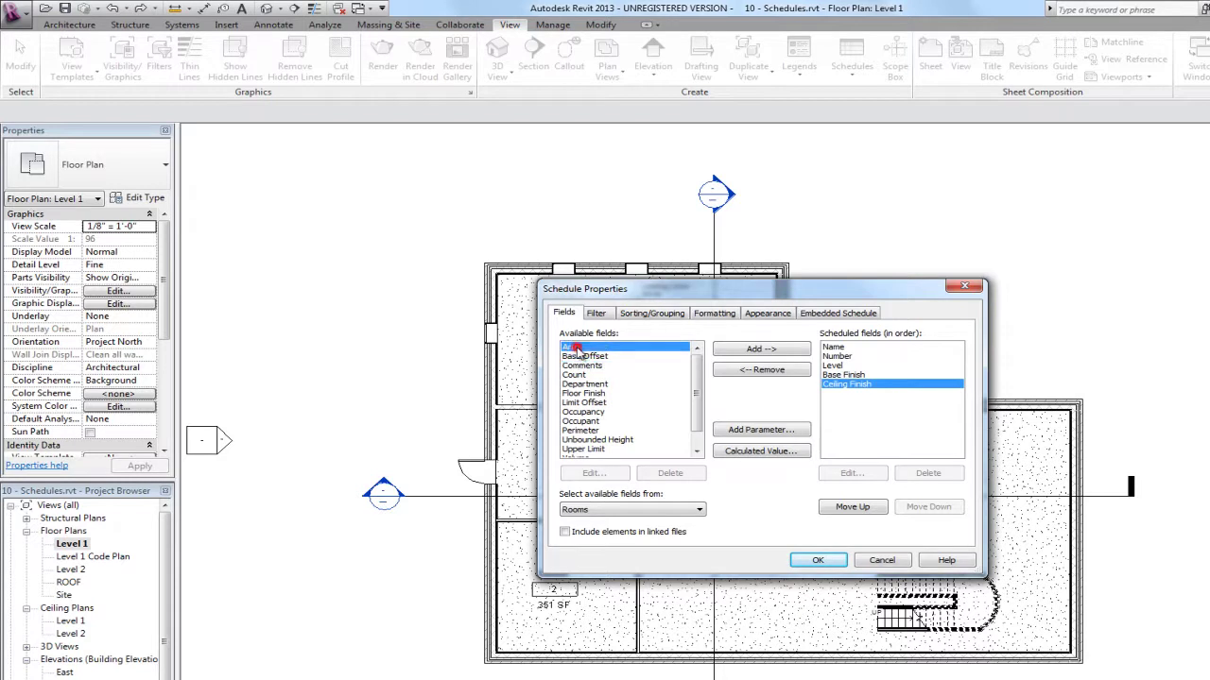
{"action": "double_click", "coordinate": [572, 347]}
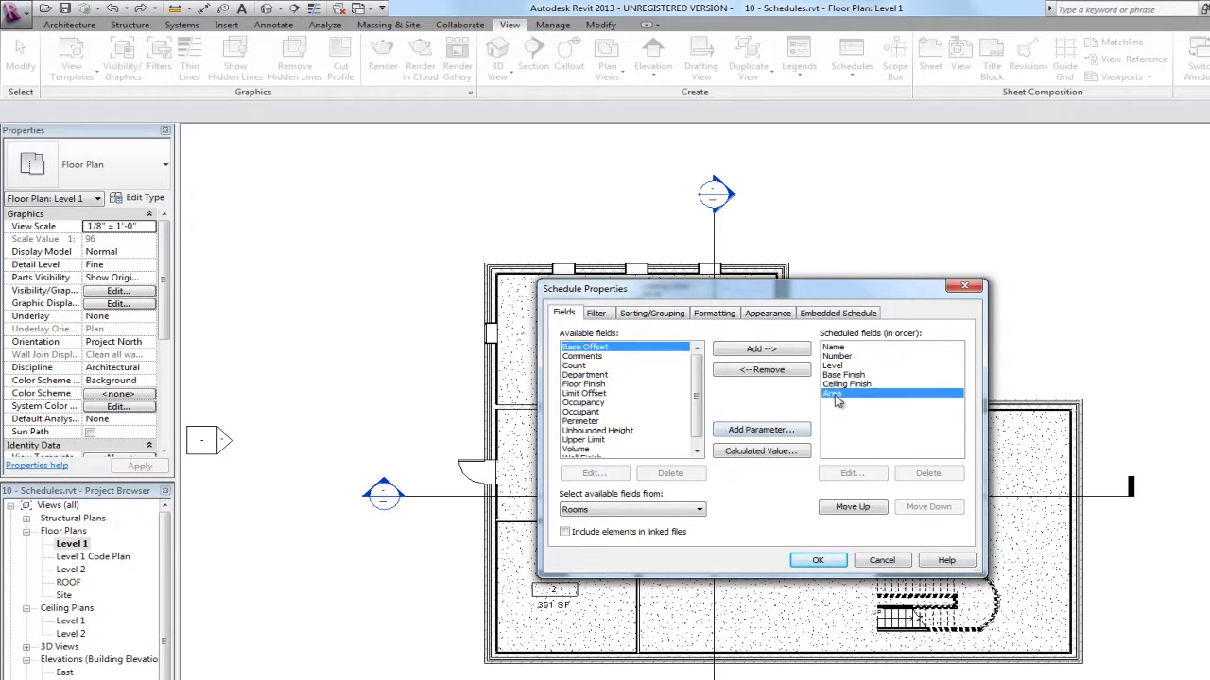
{"action": "left_click", "coordinate": [818, 560]}
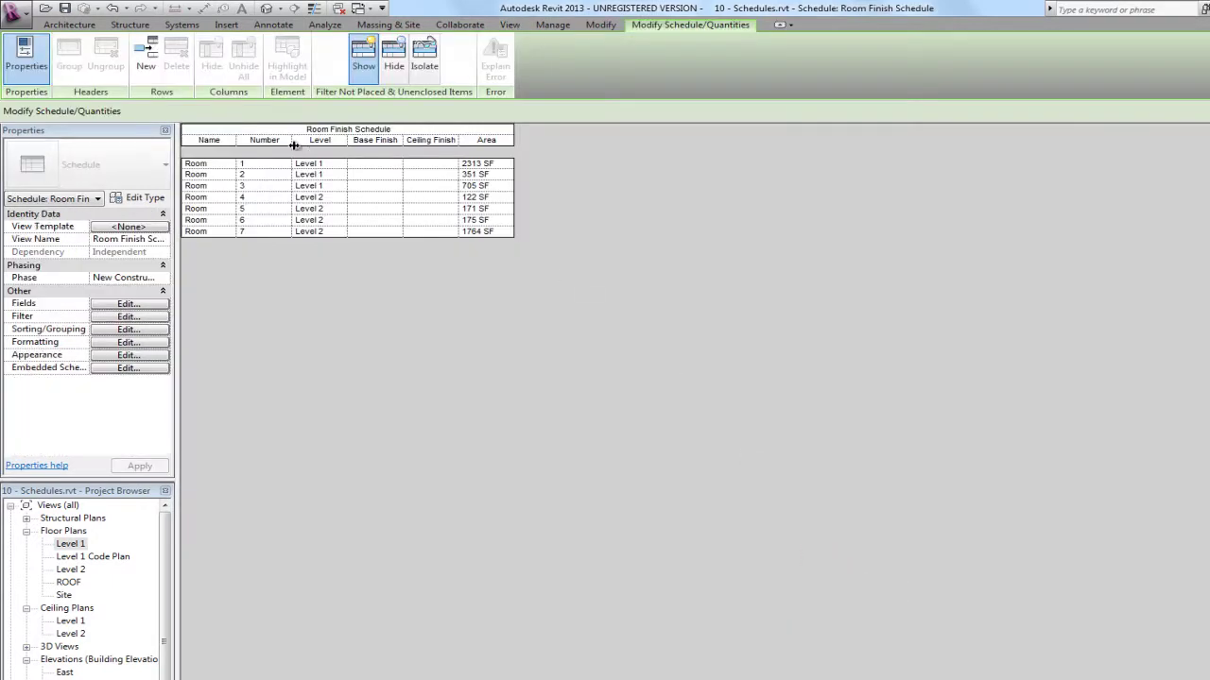
Widen the schedule's Name and Base Finish columns, and reorder the fields so that Number comes before Name.
{"action": "left_click_drag", "start_coordinate": [236, 139], "coordinate": [318, 140]}
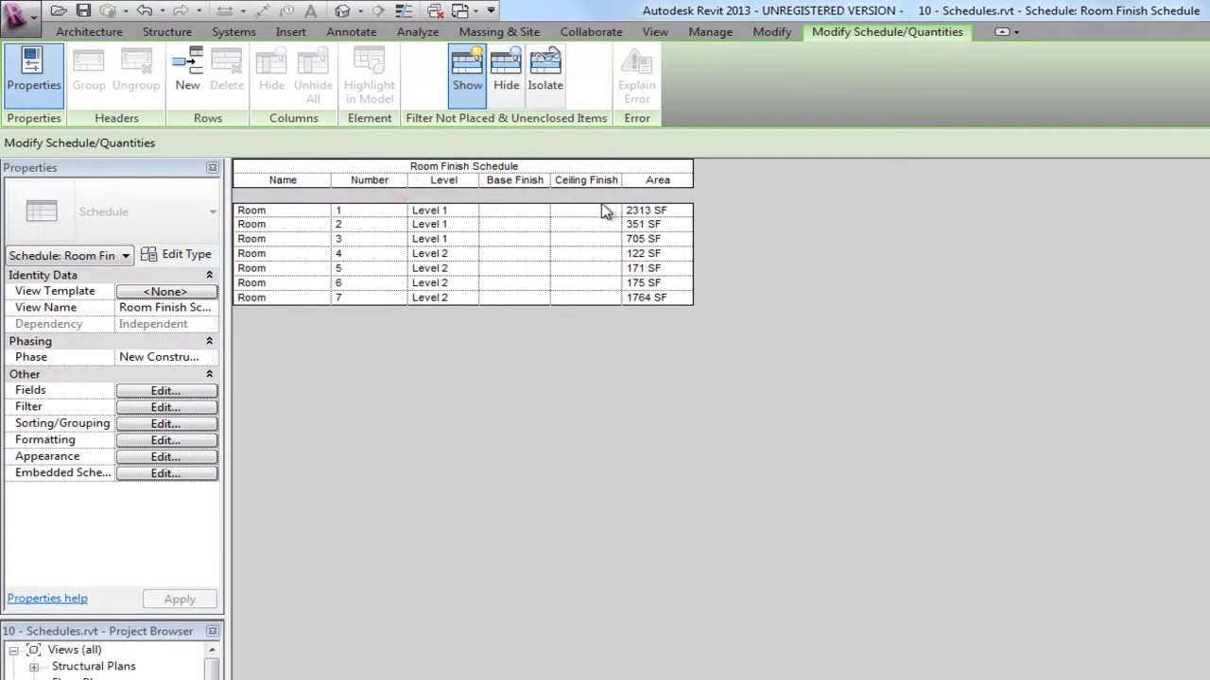
{"action": "left_click_drag", "start_coordinate": [549, 177], "coordinate": [570, 178]}
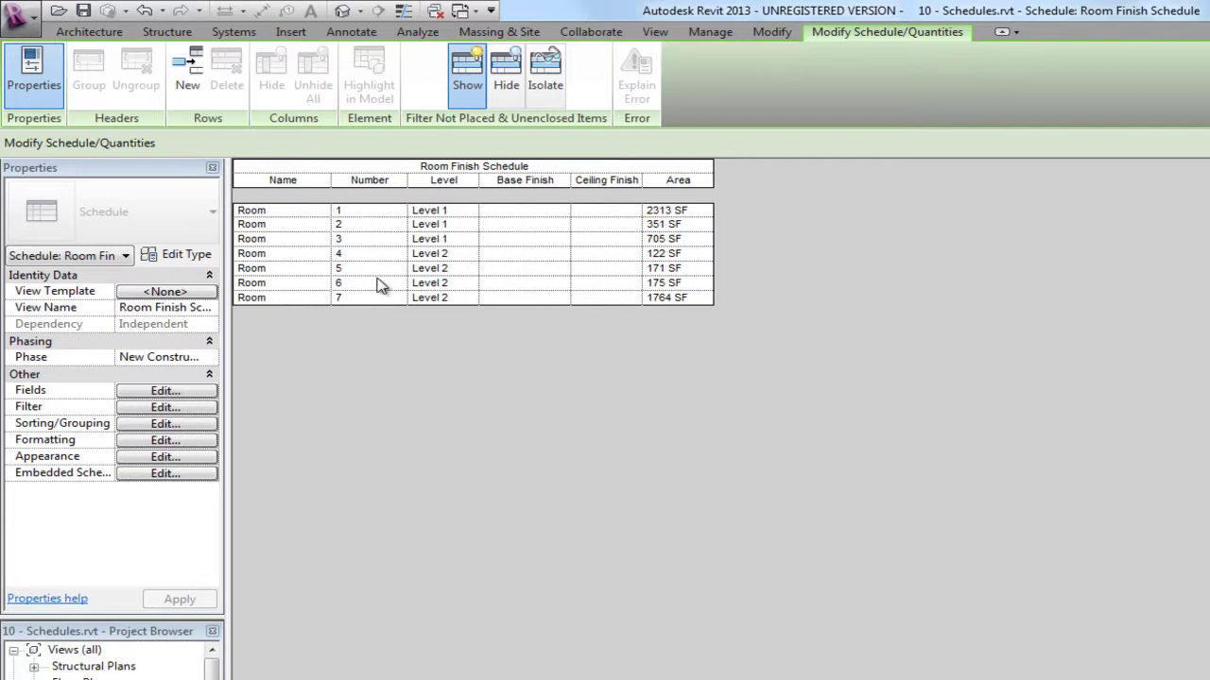
{"action": "left_click", "coordinate": [157, 395]}
{"action": "left_click", "coordinate": [1085, 459]}
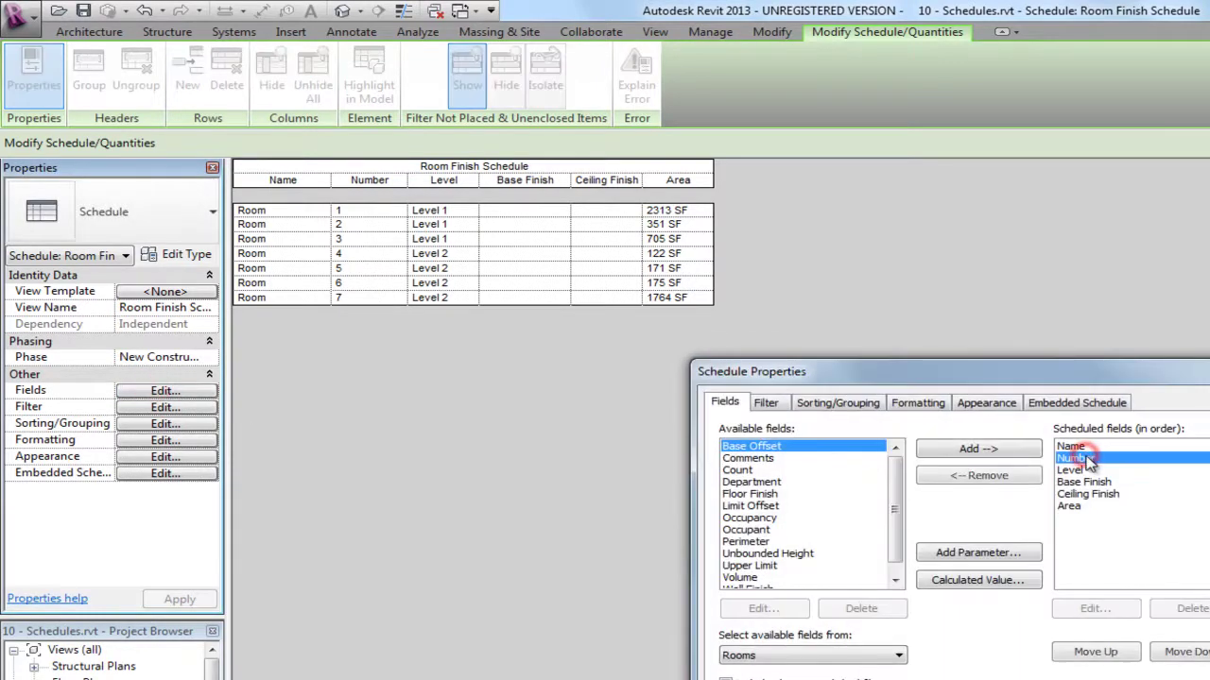
{"action": "left_click", "coordinate": [1096, 651]}
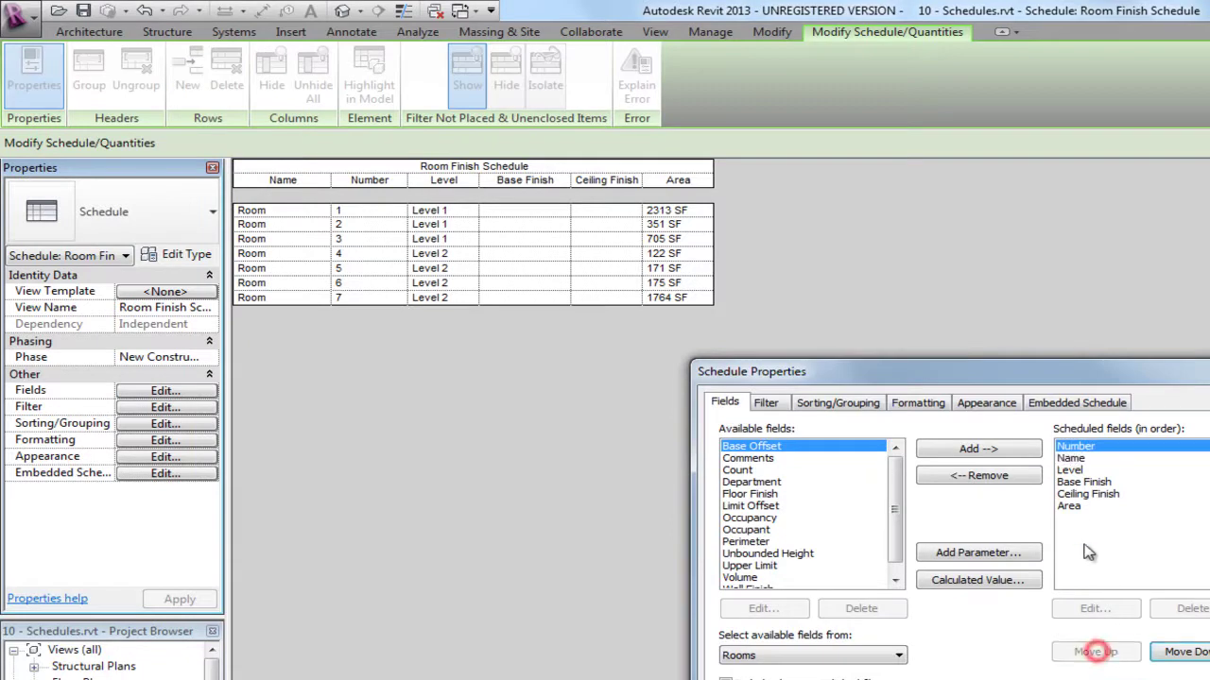
{"action": "key", "text": "Return"}
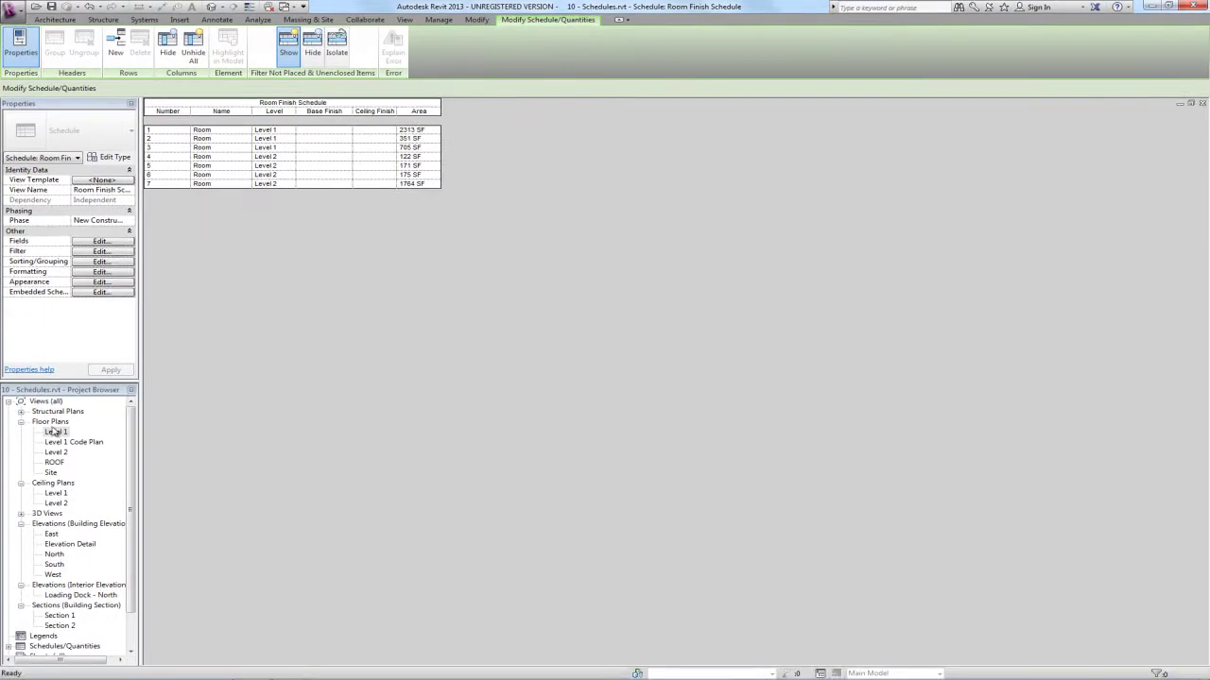
In the Level 1 floor plan, rename room 2 to OFFICE through its room tag.
{"action": "double_click", "coordinate": [54, 432]}
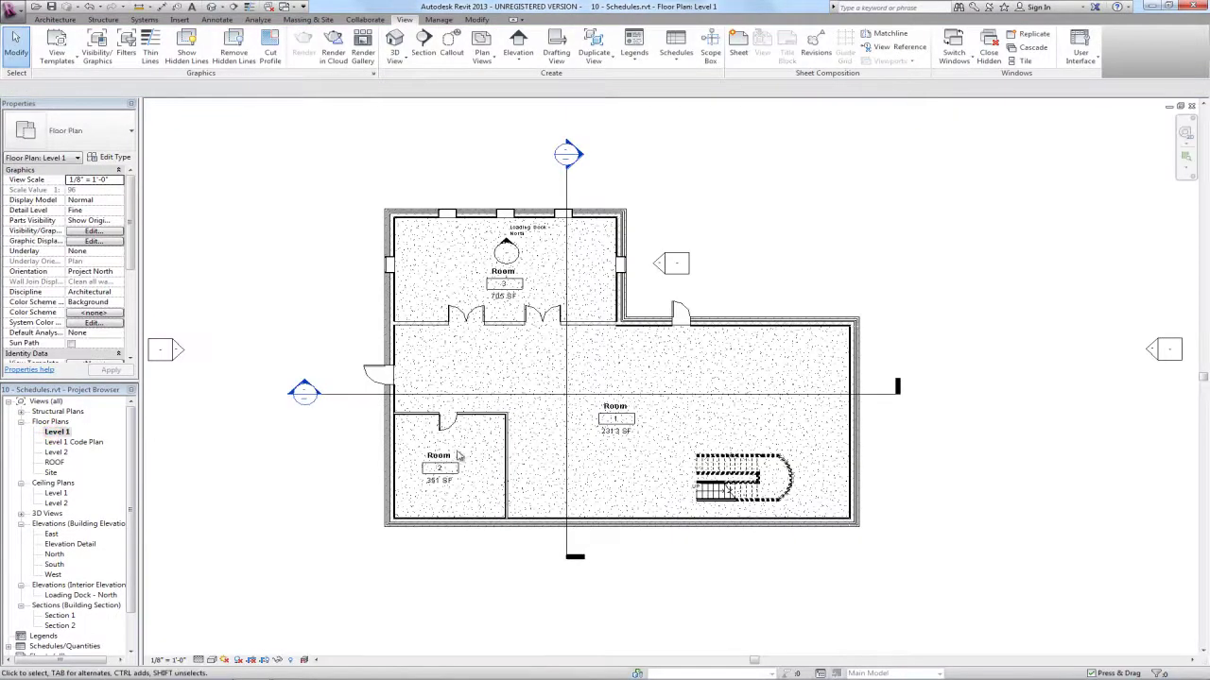
{"action": "left_click", "coordinate": [446, 458]}
{"action": "left_click", "coordinate": [444, 456]}
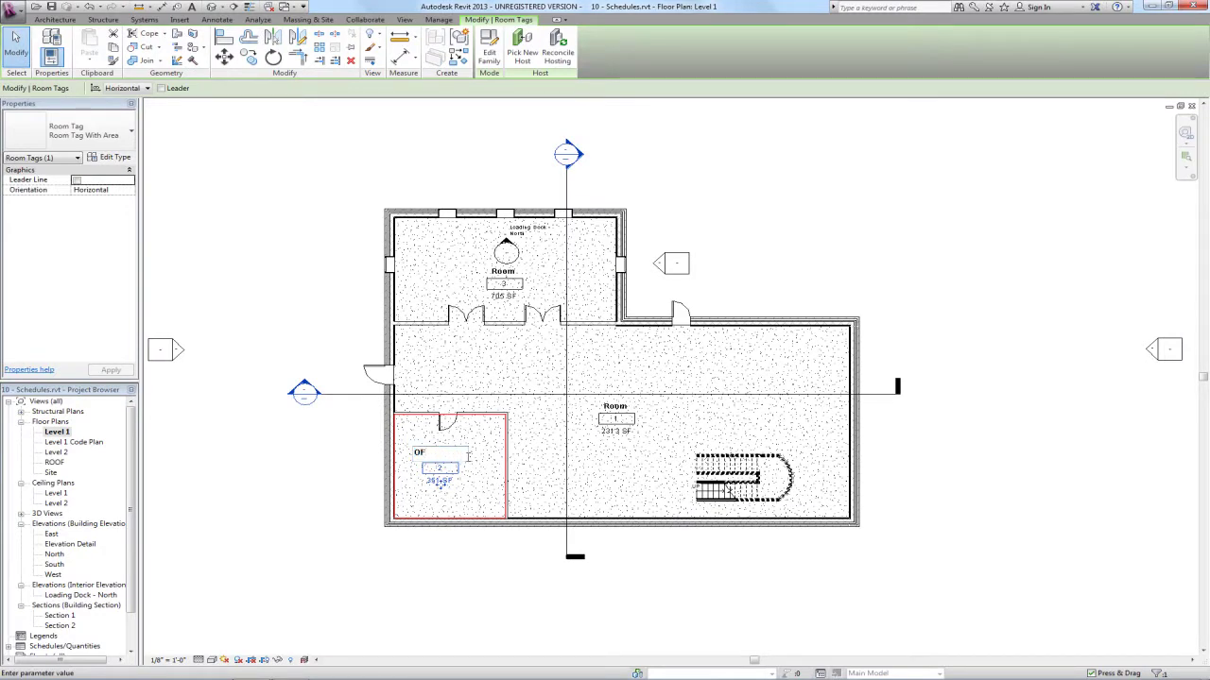
{"action": "left_click", "coordinate": [469, 461]}
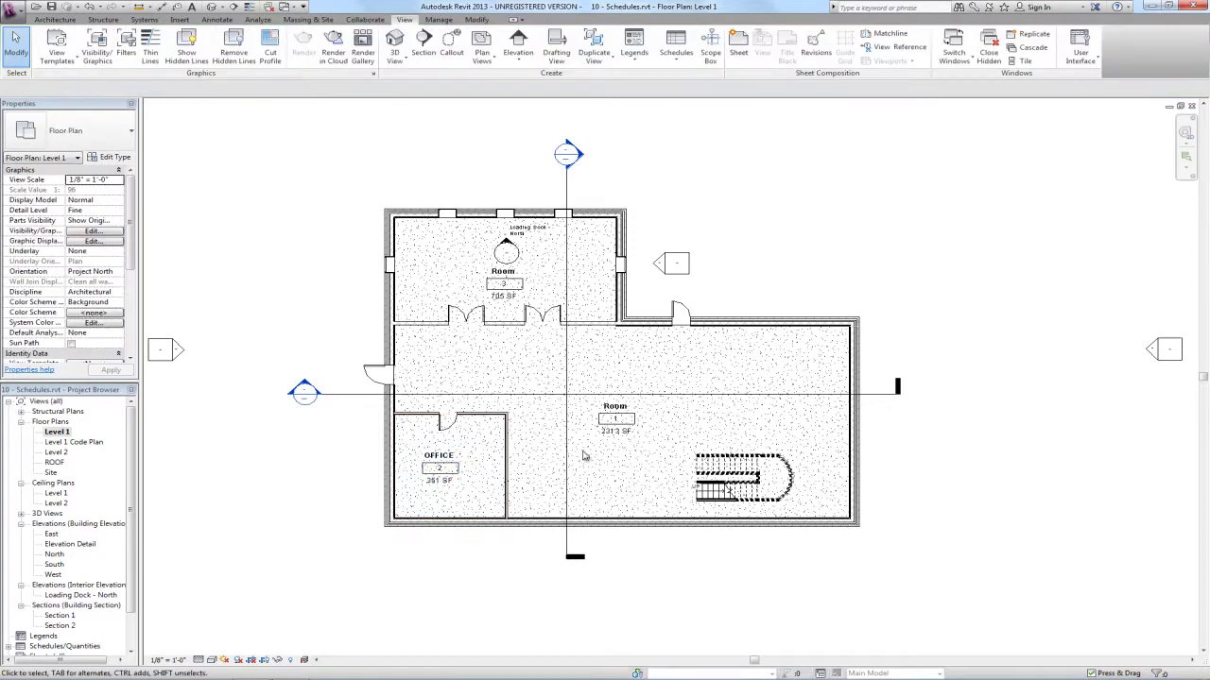
Rename room 1, the large space with the stair, to LOBBY through its room tag.
{"action": "left_click", "coordinate": [609, 428]}
{"action": "left_click", "coordinate": [616, 405]}
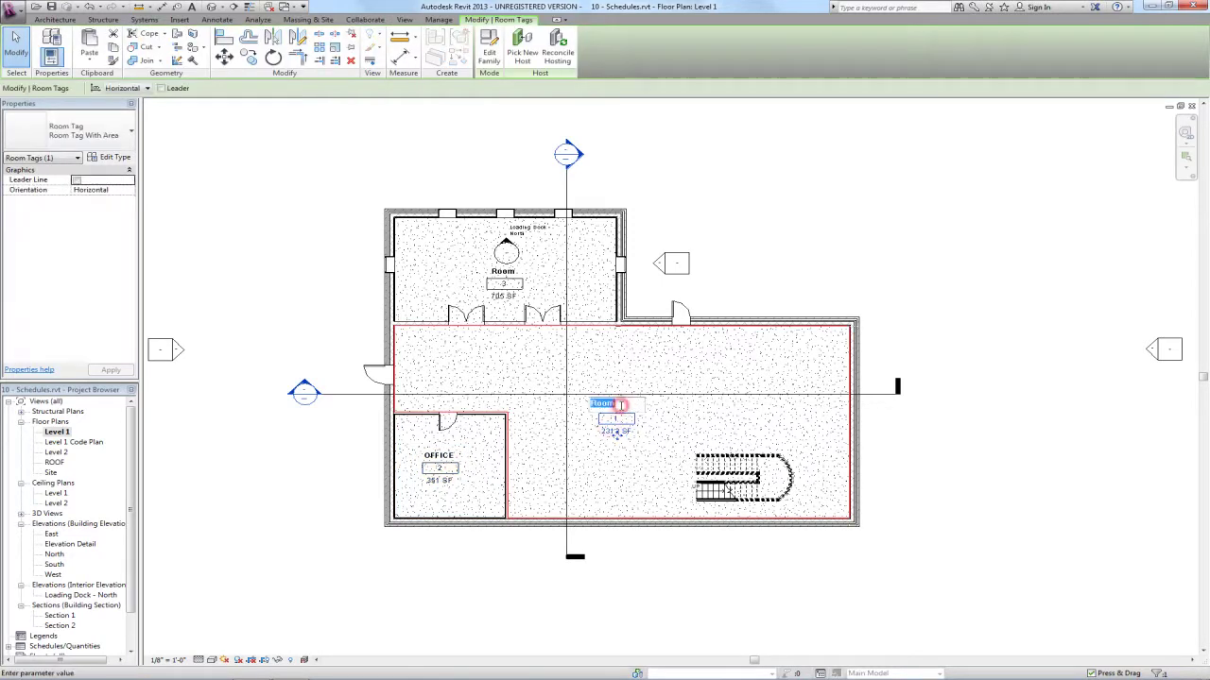
{"action": "type", "text": "LOBBY"}
{"action": "key", "text": "Return"}
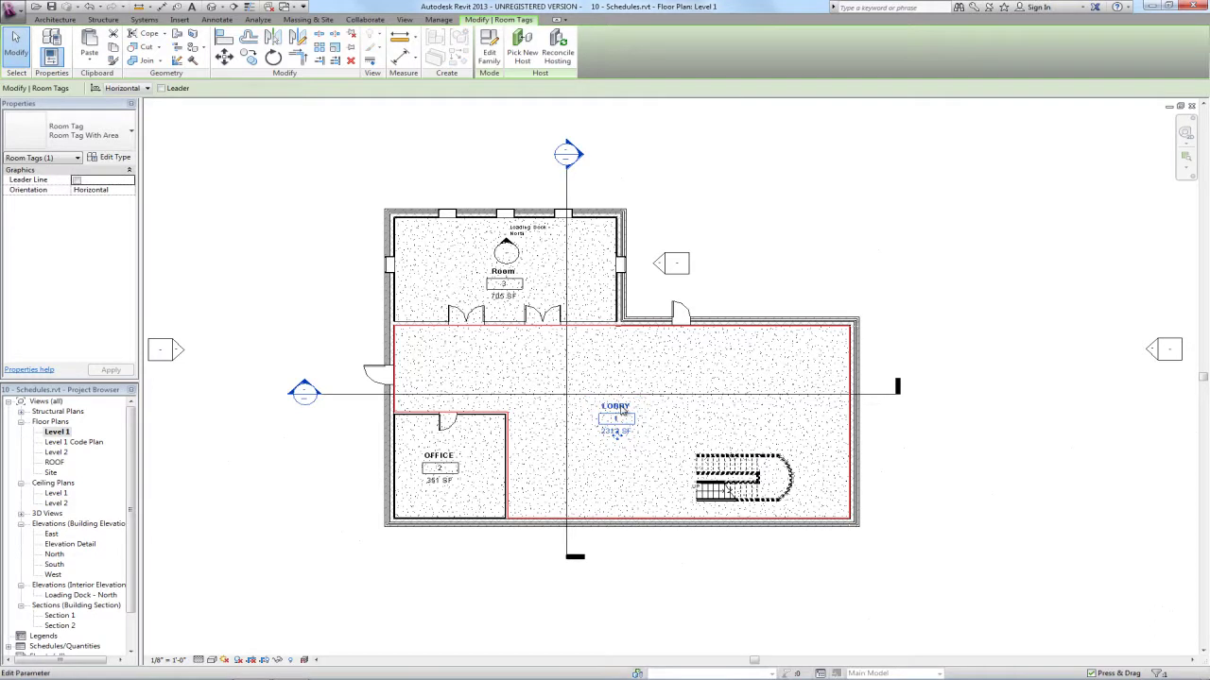
{"action": "key", "text": "Escape"}
Open the Room Finish Schedule and rename room 3 to LOADING DOCK.
{"action": "scroll", "coordinate": [48, 610], "scroll_direction": "down", "scroll_amount": 2}
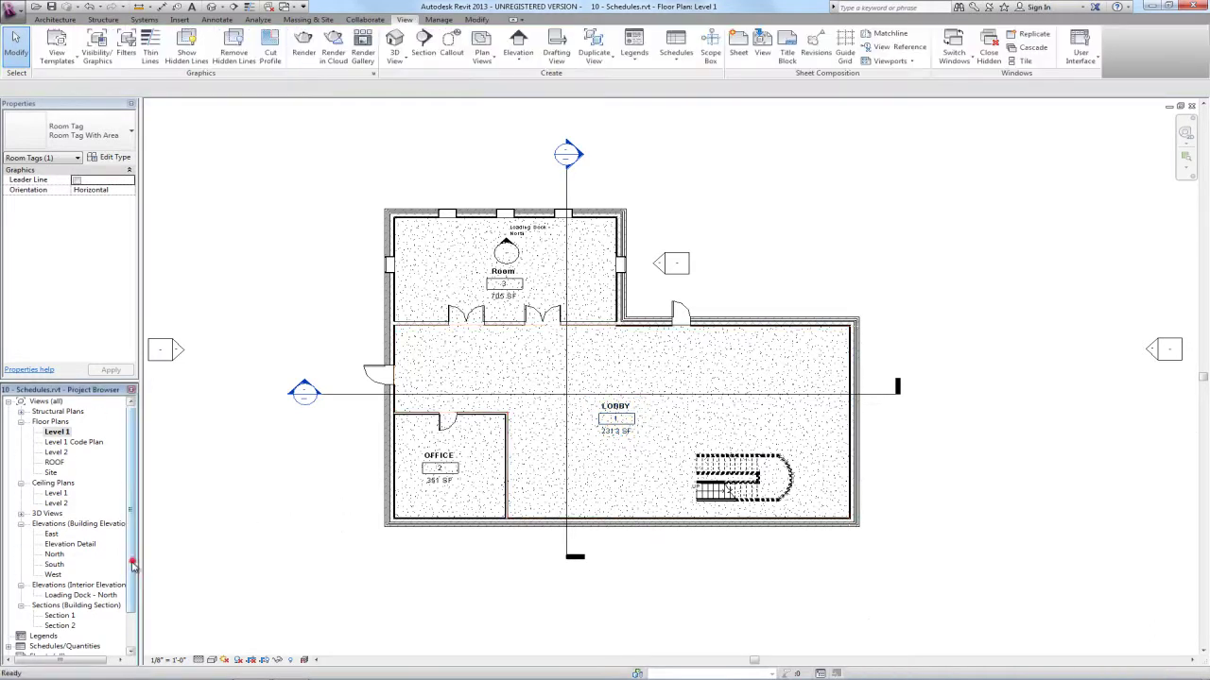
{"action": "left_click", "coordinate": [9, 605]}
{"action": "double_click", "coordinate": [57, 616]}
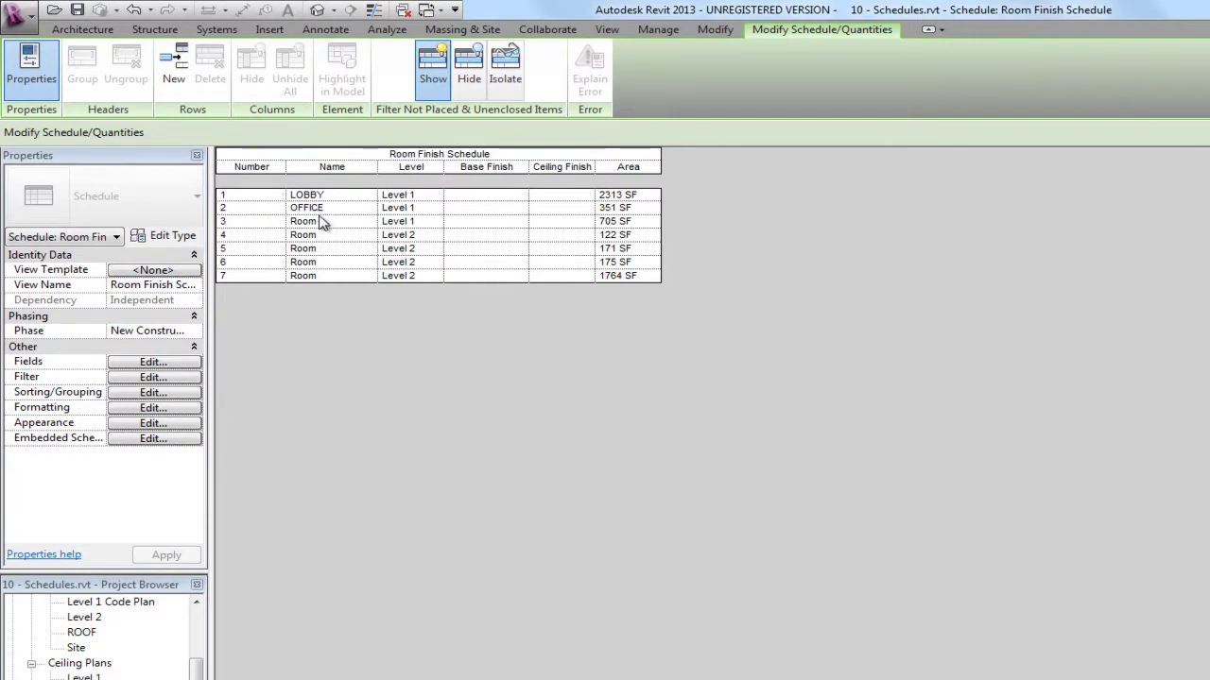
{"action": "left_click", "coordinate": [326, 221]}
{"action": "double_click", "coordinate": [326, 222]}
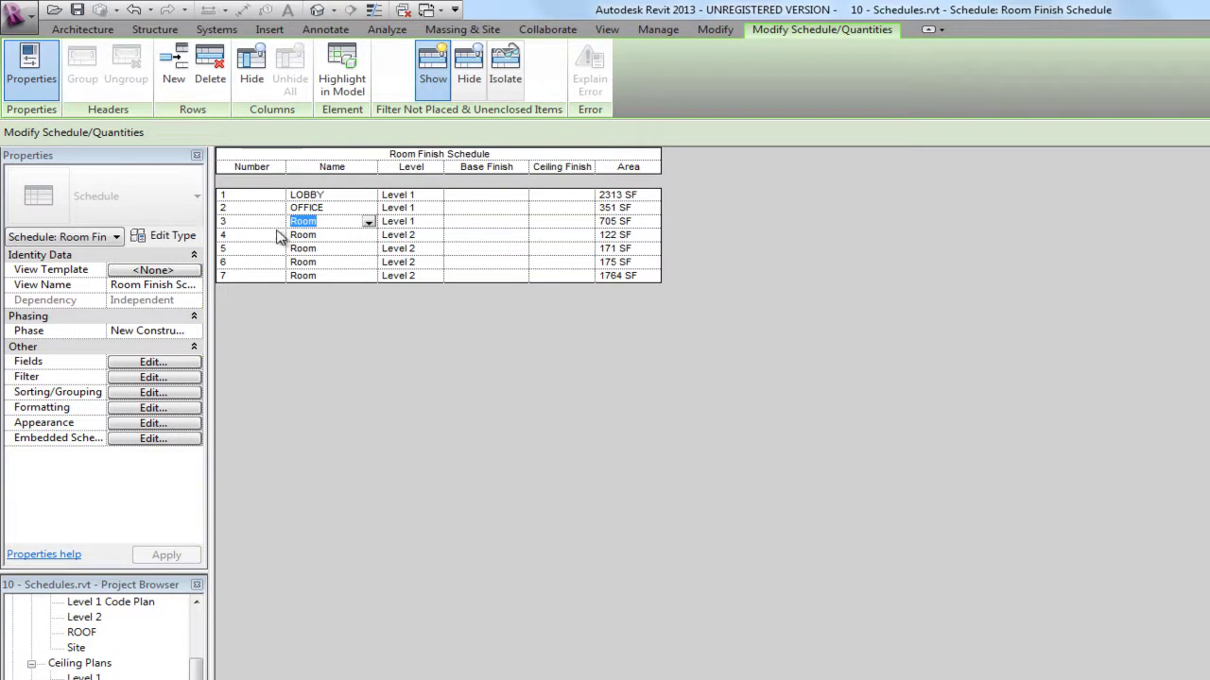
{"action": "type", "text": "LO"}
{"action": "type", "text": "ADING DO"}
{"action": "type", "text": "CK"}
{"action": "key", "text": "Return"}
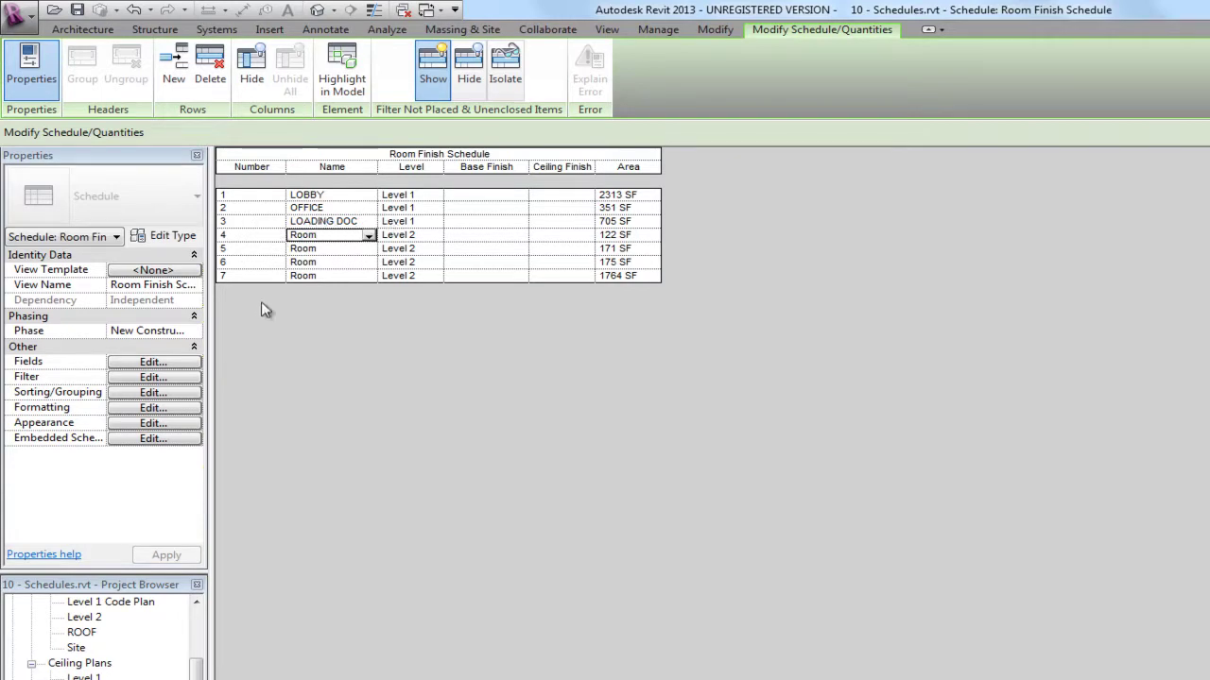
Check the LOADING DOCK room tag in the Level 1 floor plan and return to the Room Finish Schedule.
{"action": "left_click", "coordinate": [193, 621]}
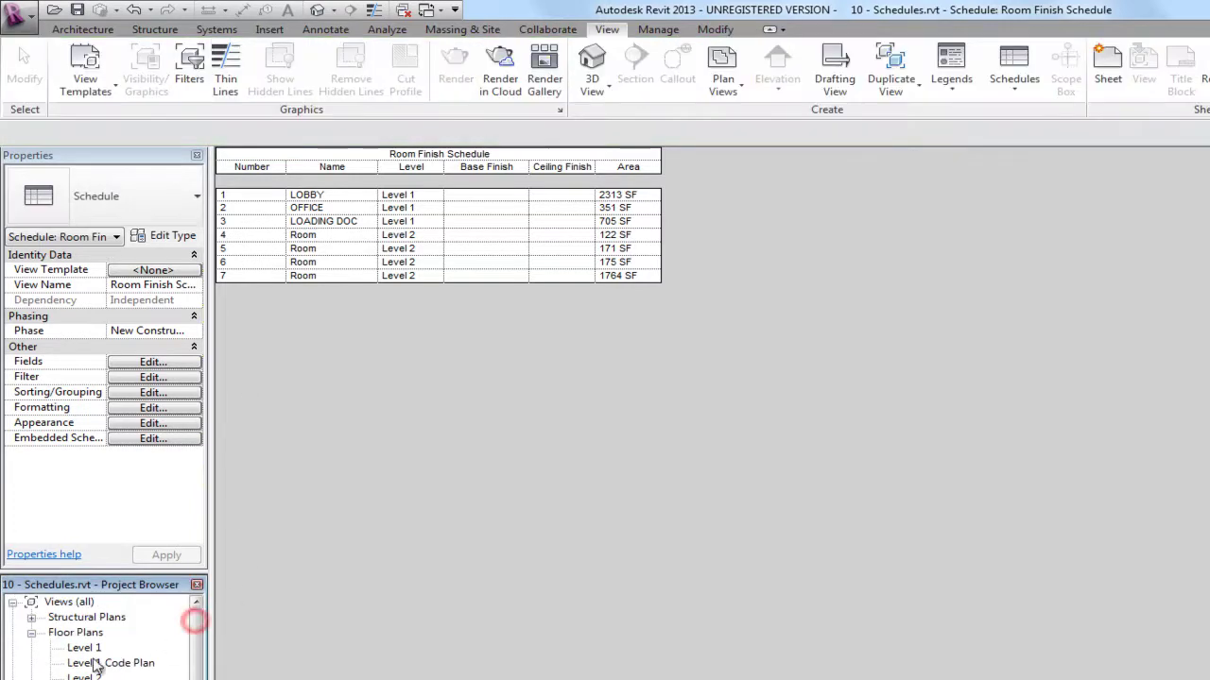
{"action": "double_click", "coordinate": [82, 648]}
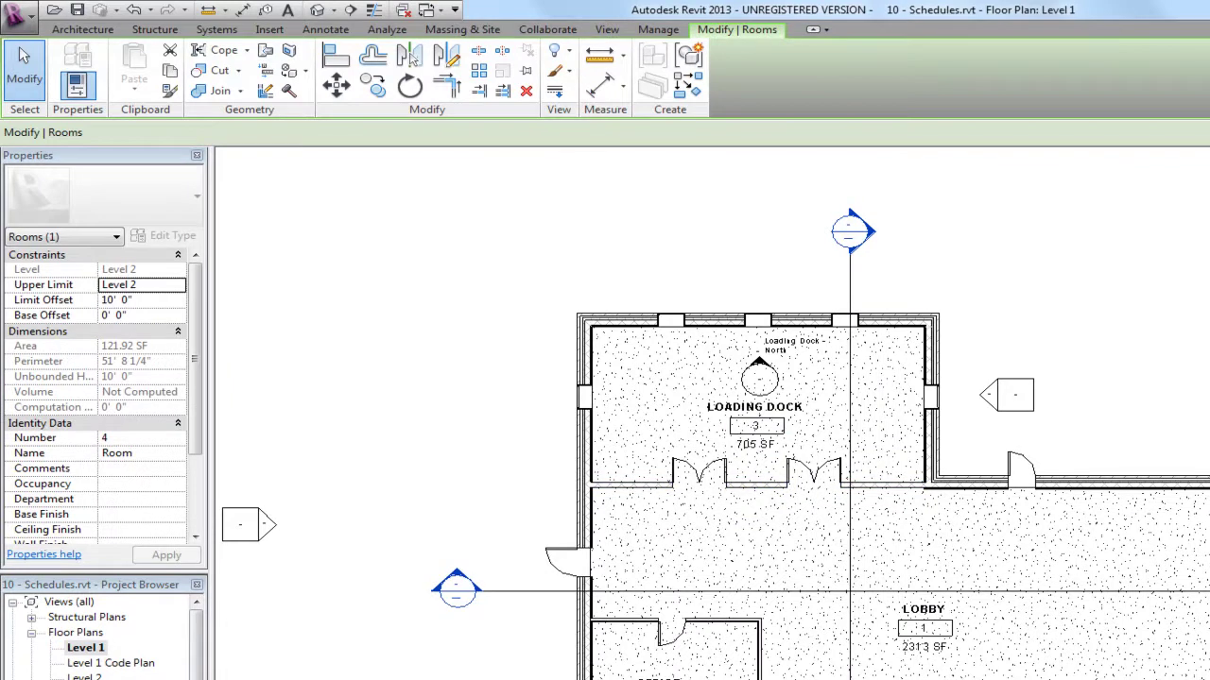
{"action": "left_click", "coordinate": [197, 666]}
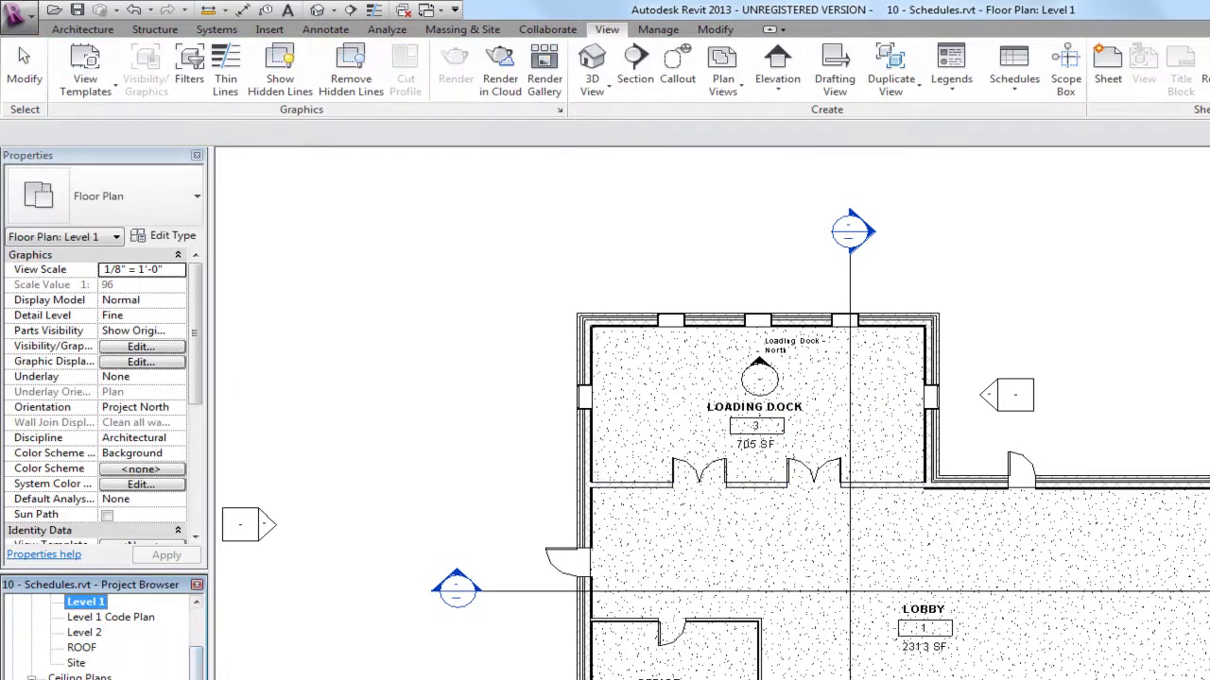
{"action": "key", "text": "ctrl+Tab"}
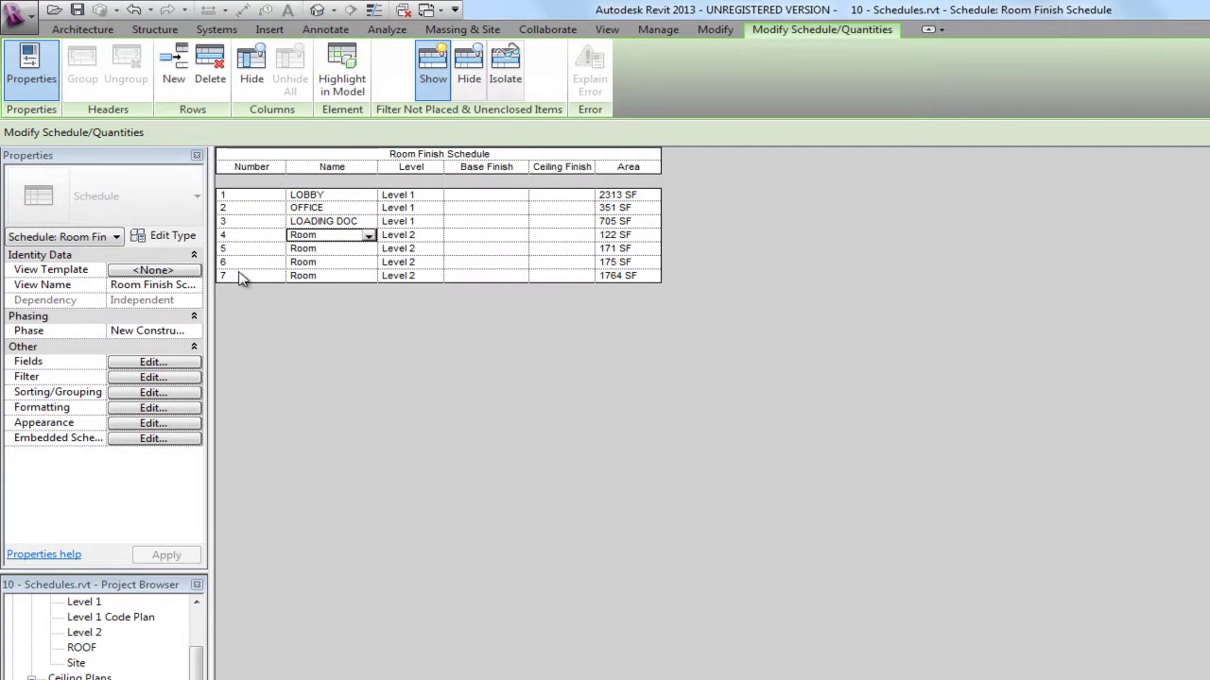
Renumber the rooms in the schedule: LOADING DOCK as 103, OFFICE as 104 and LOBBY as 105.
{"action": "left_click", "coordinate": [253, 220]}
{"action": "key", "text": "Return"}
{"action": "left_click", "coordinate": [460, 389]}
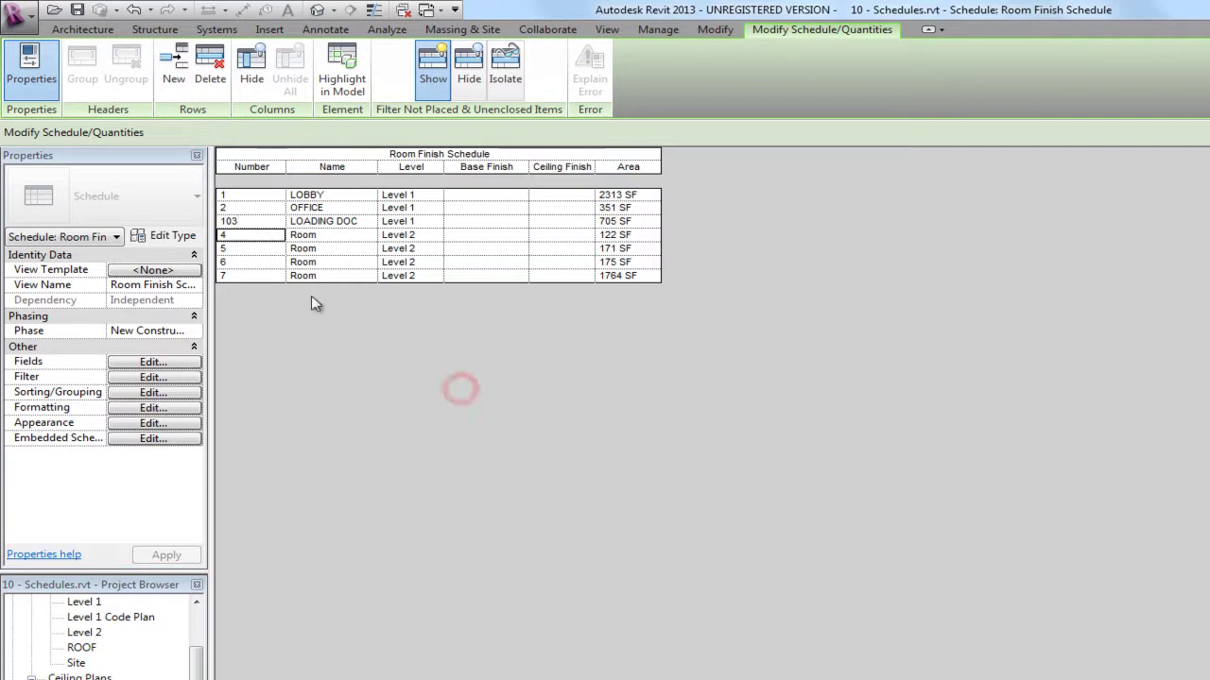
{"action": "left_click", "coordinate": [239, 207]}
{"action": "type", "text": "104"}
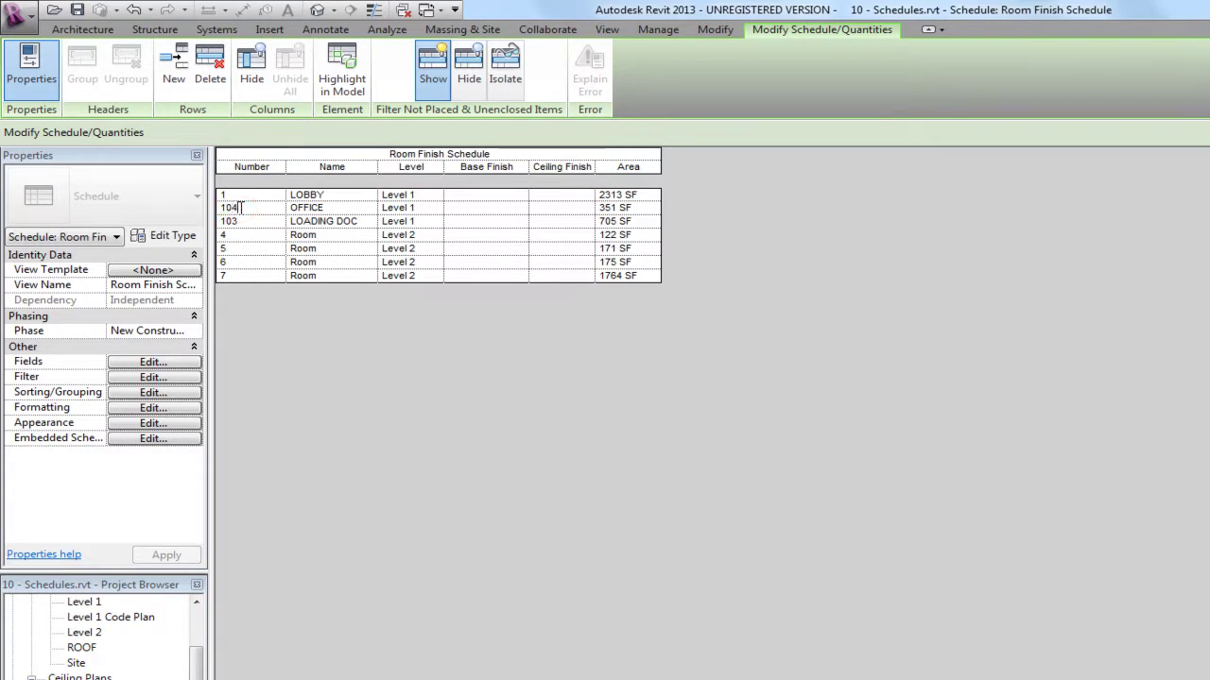
{"action": "left_click", "coordinate": [238, 195]}
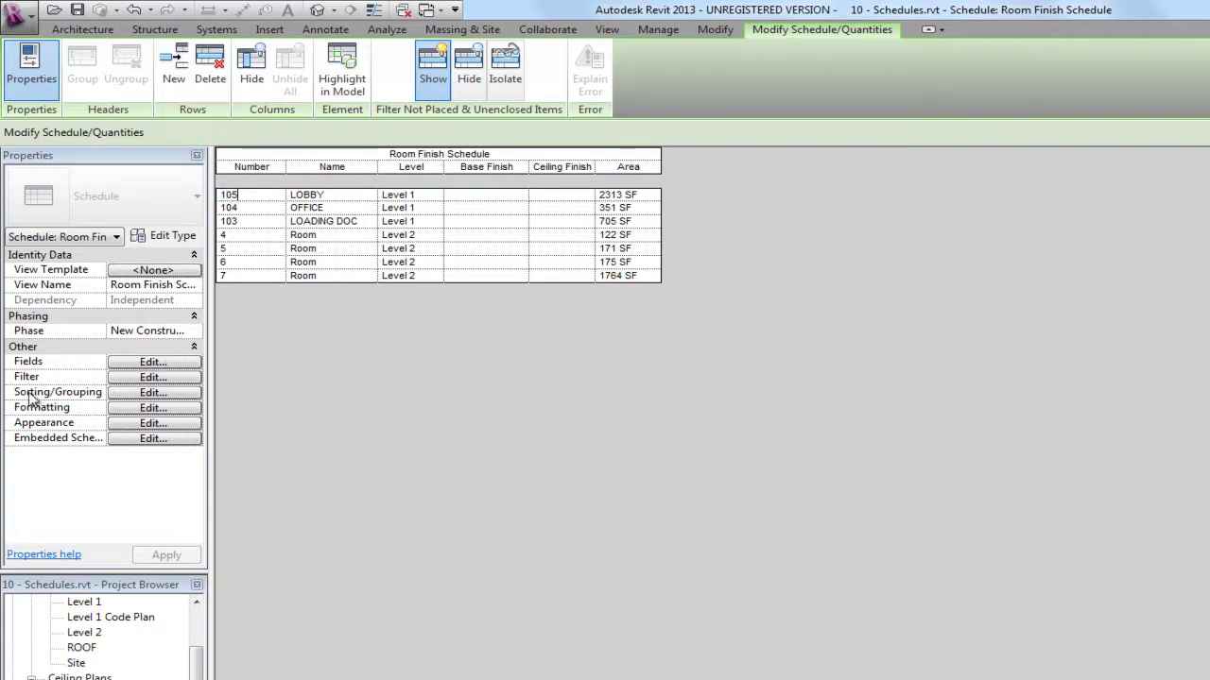
Sort the Room Finish Schedule by Number in ascending order.
{"action": "left_click", "coordinate": [131, 393]}
{"action": "left_click", "coordinate": [817, 401]}
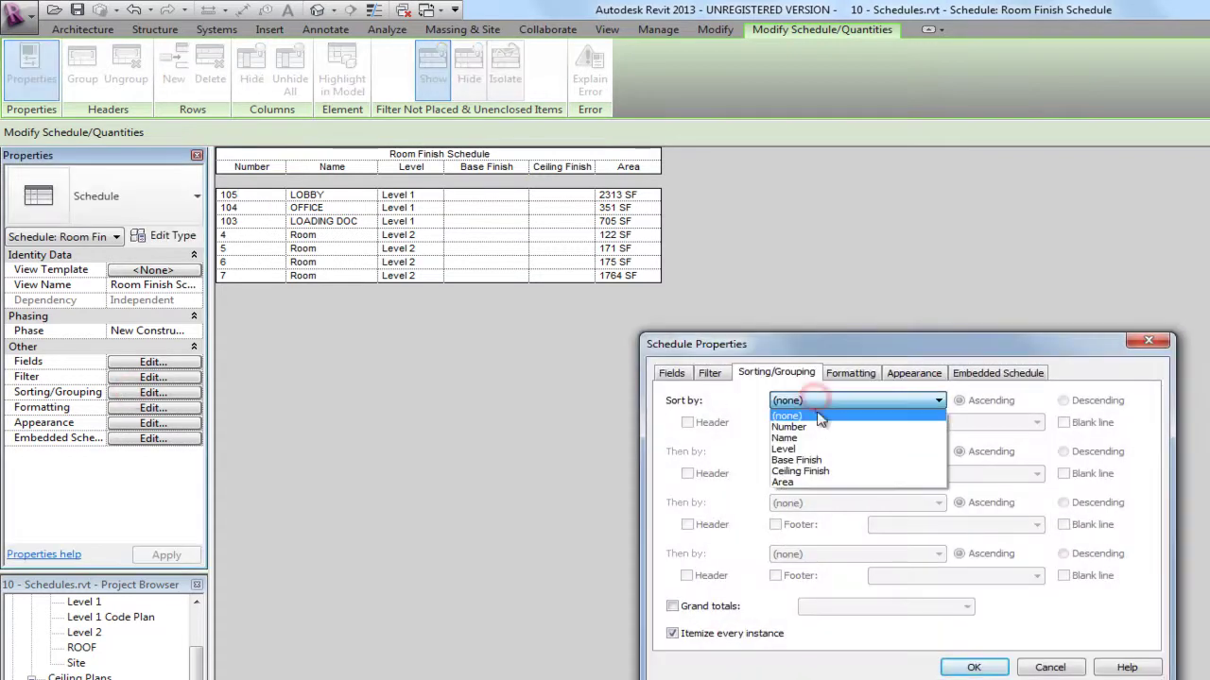
{"action": "left_click", "coordinate": [814, 428]}
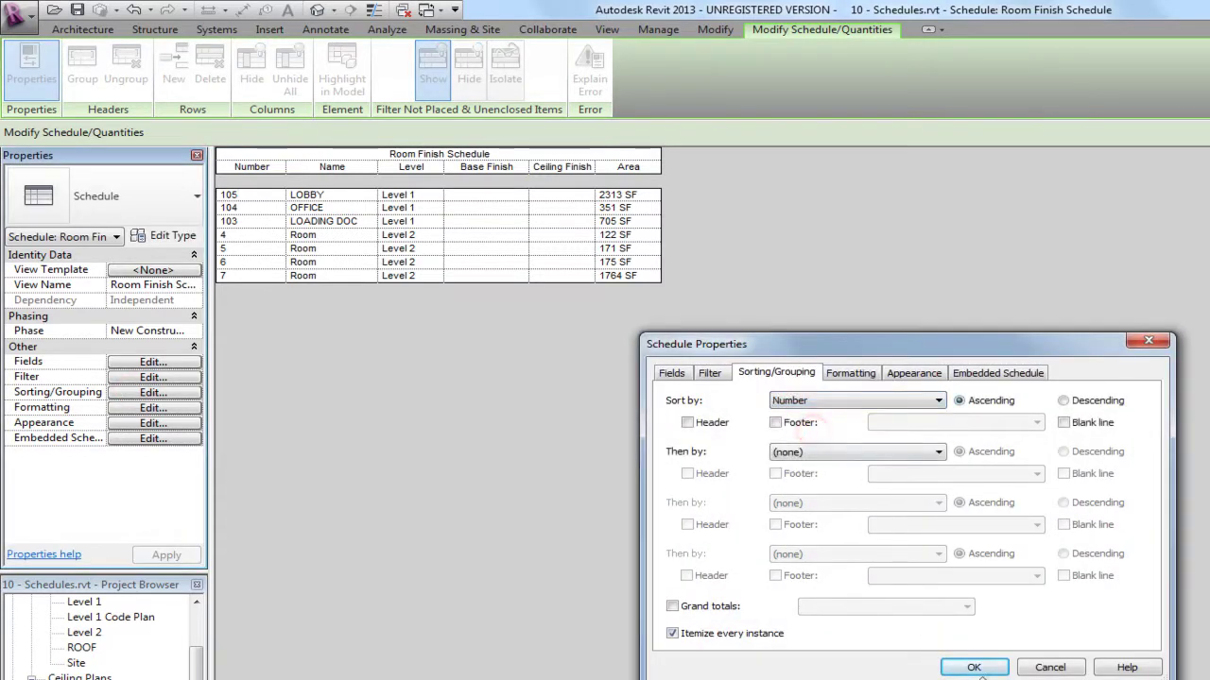
{"action": "left_click", "coordinate": [995, 668]}
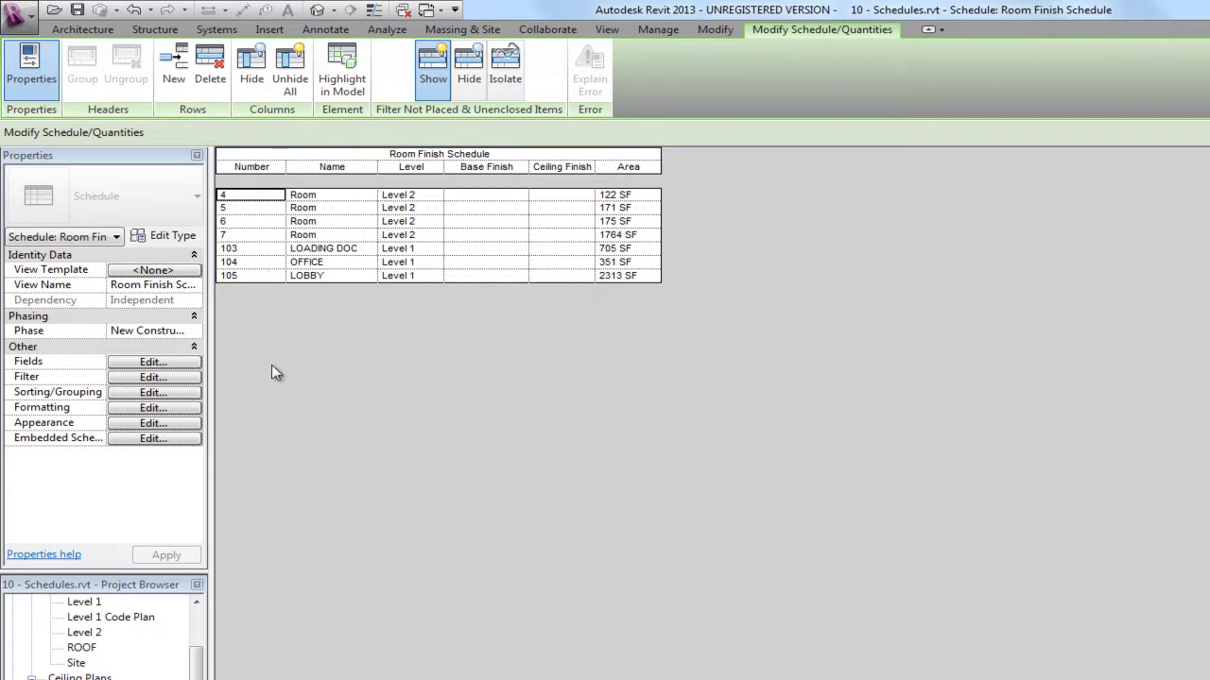
Sort the schedule by Level and then by Number, with a header and a blank line for each level.
{"action": "left_click", "coordinate": [151, 392]}
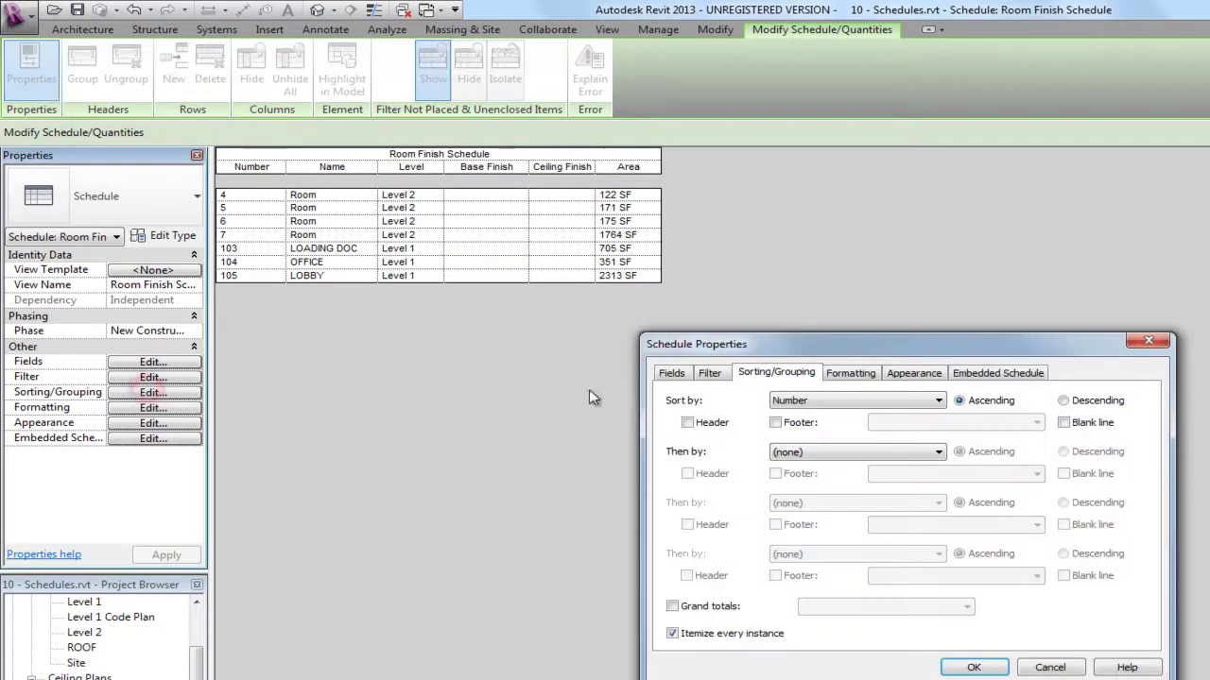
{"action": "left_click", "coordinate": [815, 402]}
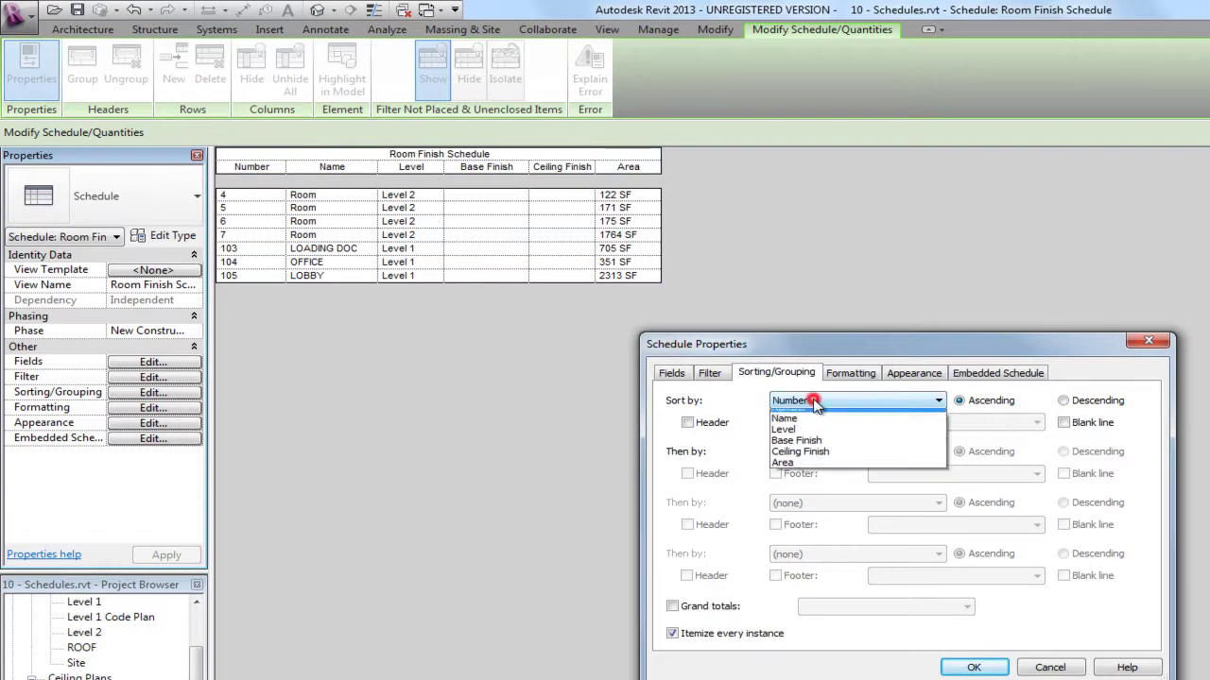
{"action": "left_click", "coordinate": [821, 450]}
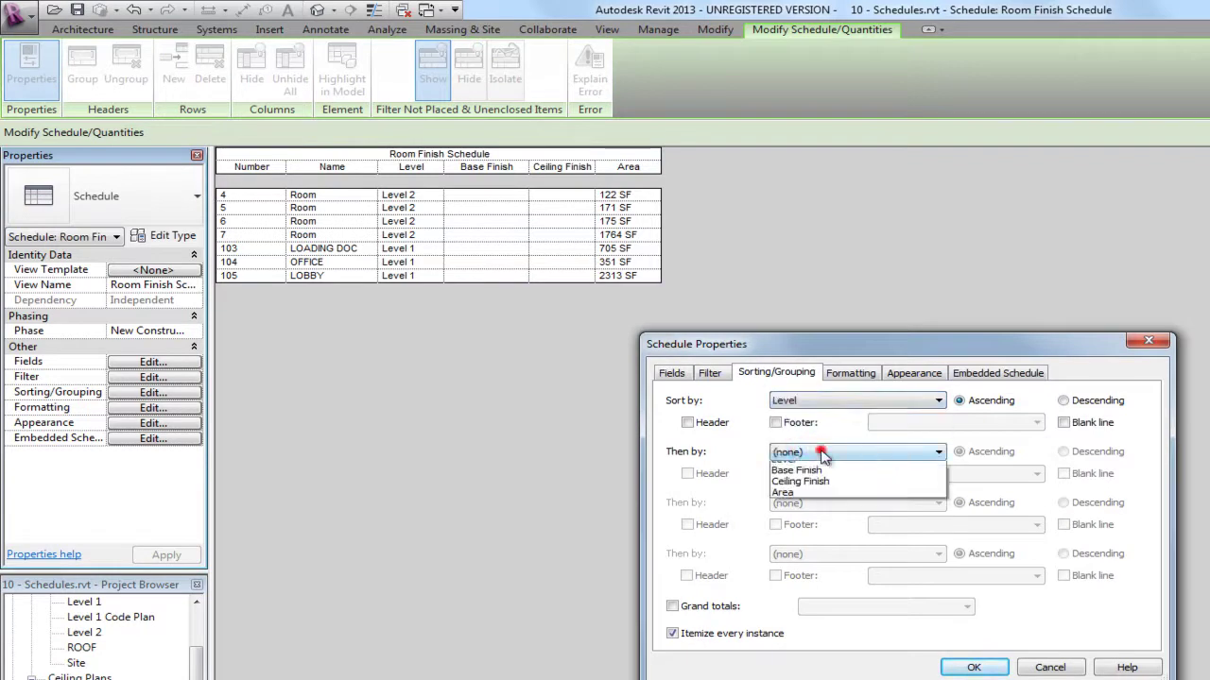
{"action": "left_click", "coordinate": [821, 454]}
{"action": "left_click", "coordinate": [810, 479]}
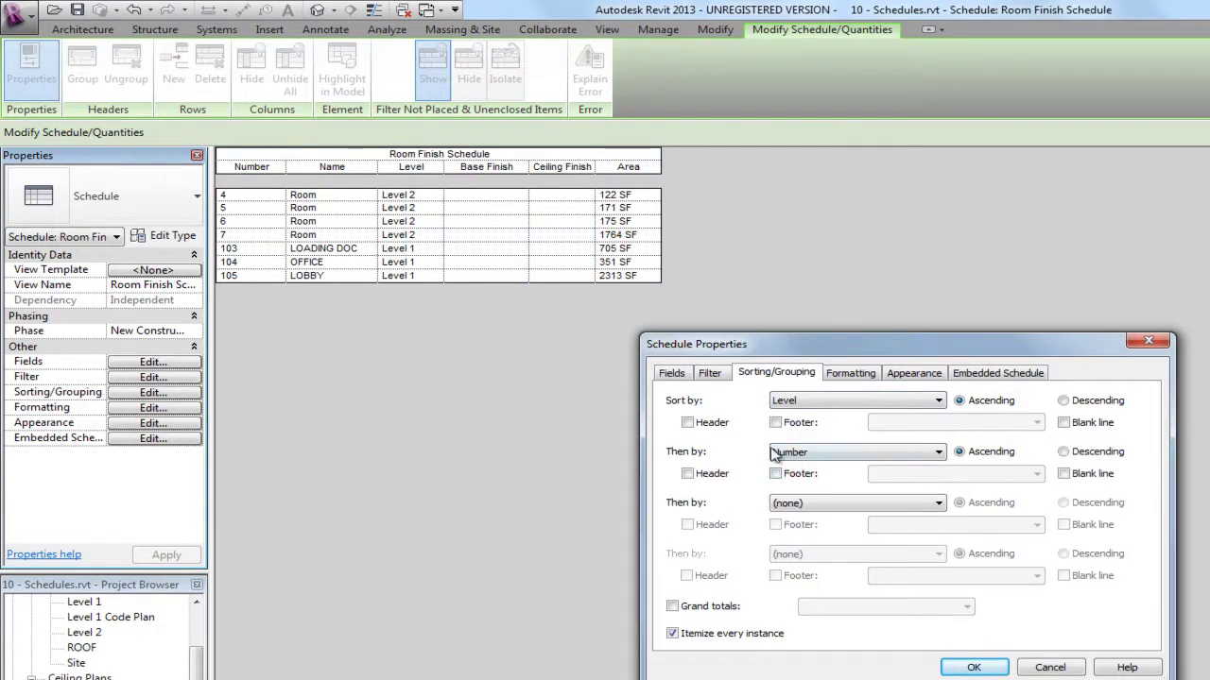
{"action": "left_click", "coordinate": [687, 423]}
{"action": "left_click", "coordinate": [1063, 422]}
{"action": "left_click", "coordinate": [983, 667]}
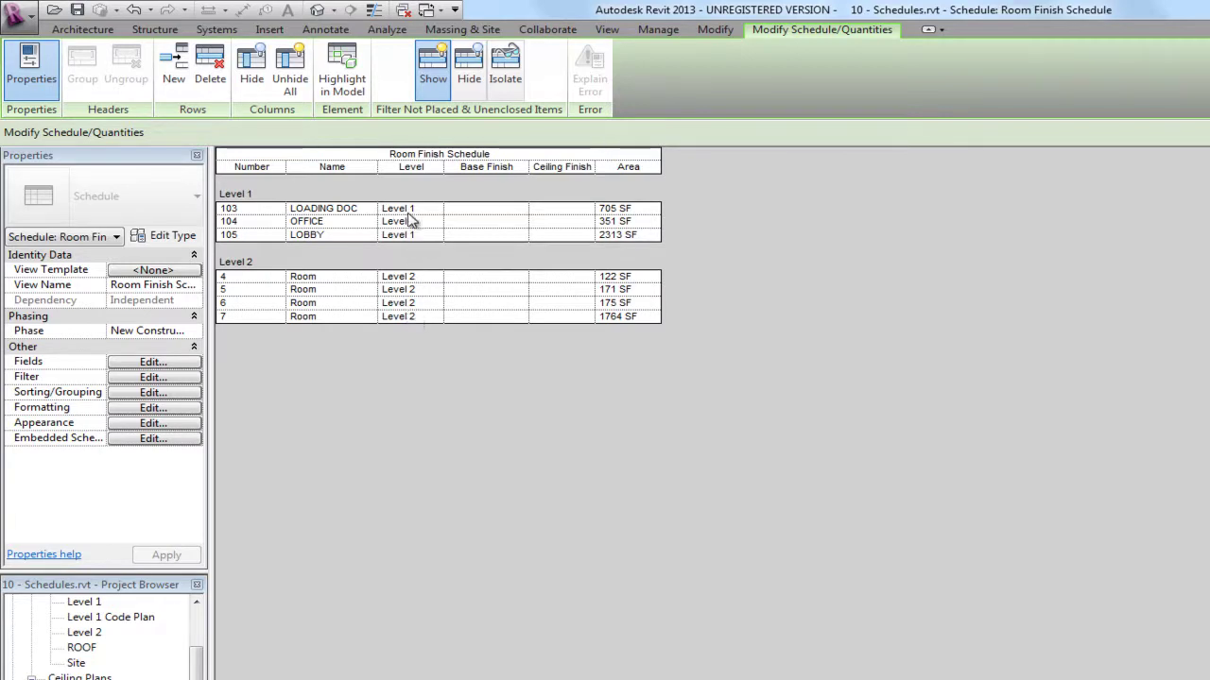
Make Level a hidden field in the Room Finish Schedule's formatting.
{"action": "left_click", "coordinate": [137, 424]}
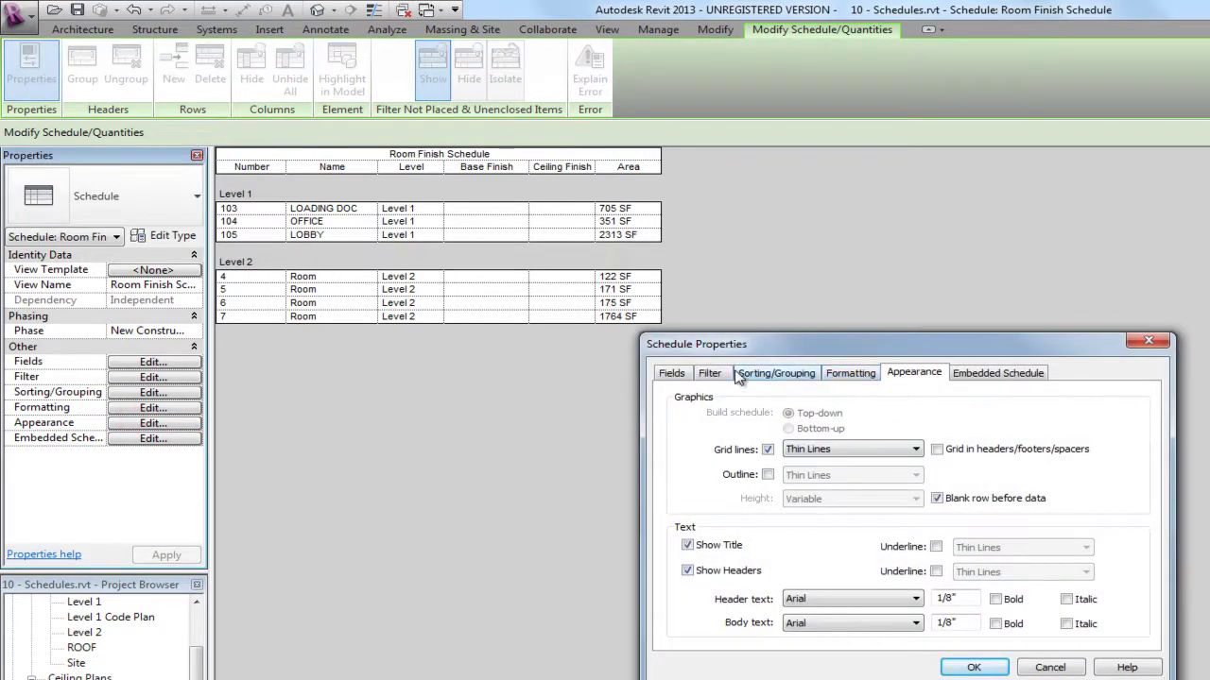
{"action": "left_click", "coordinate": [843, 376]}
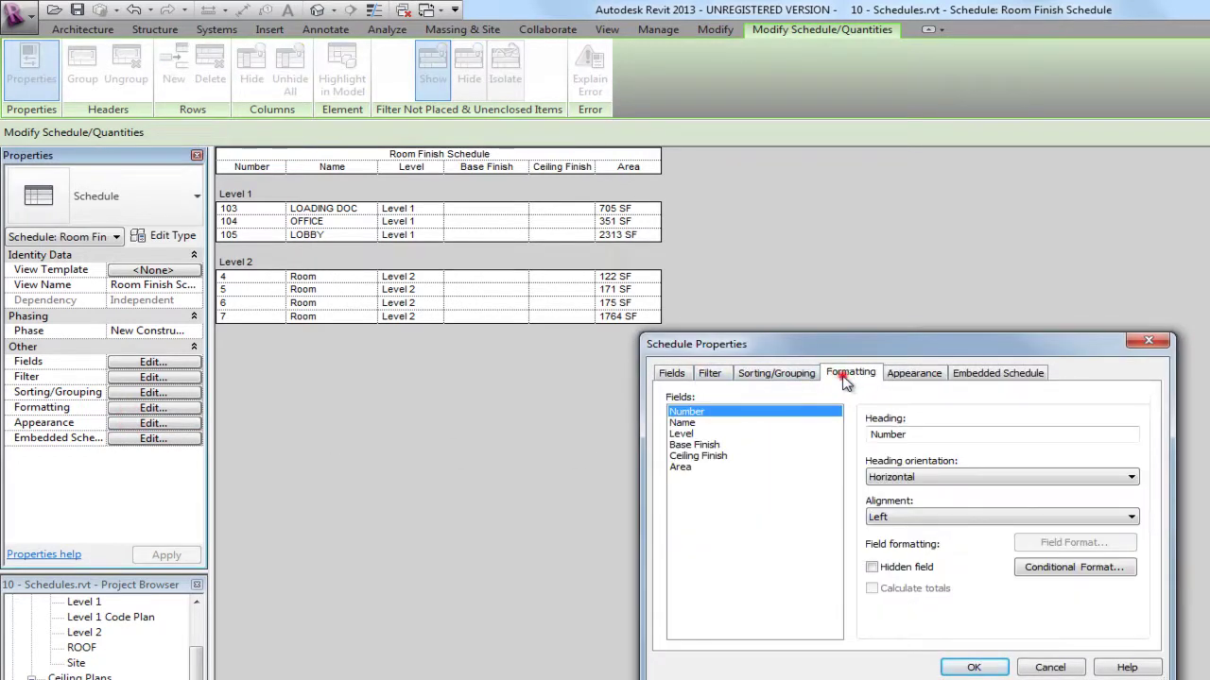
{"action": "left_click", "coordinate": [686, 434]}
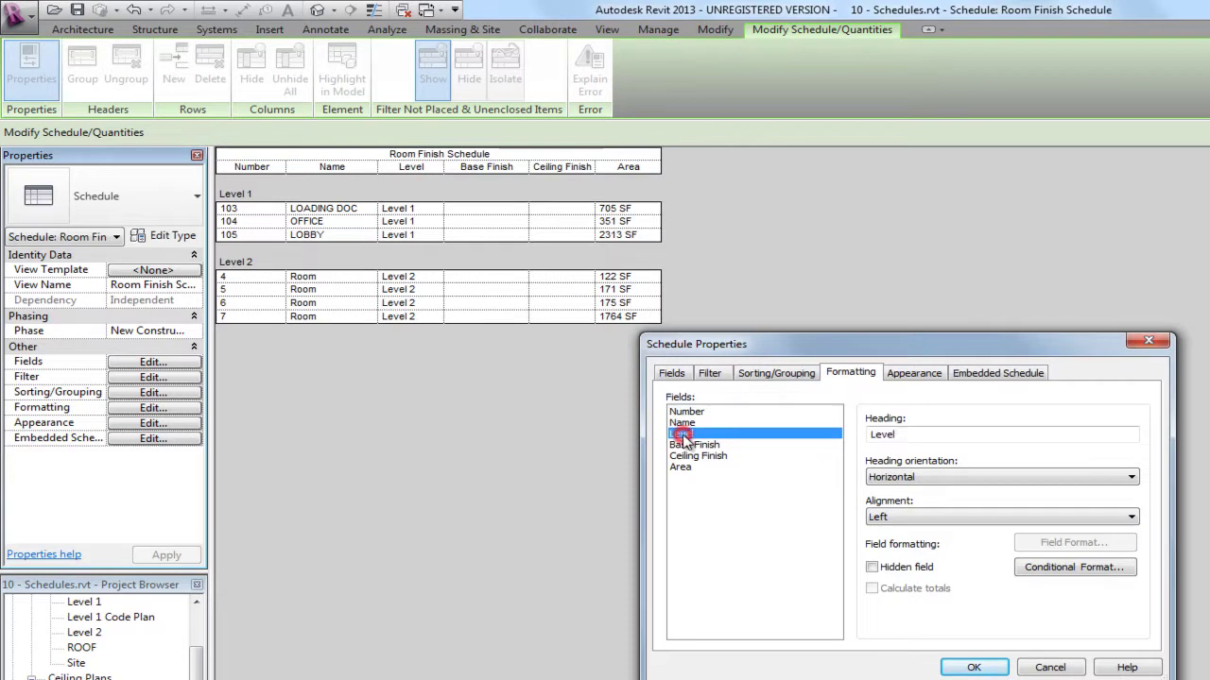
{"action": "left_click", "coordinate": [670, 373]}
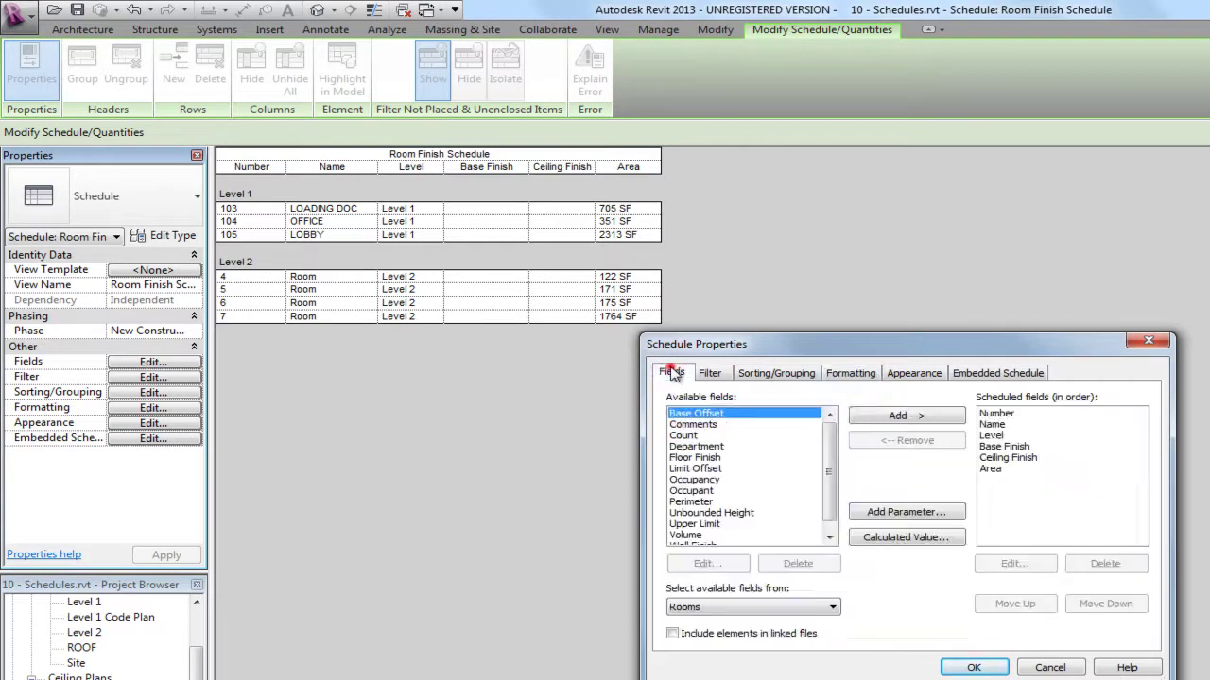
{"action": "left_click", "coordinate": [1007, 437]}
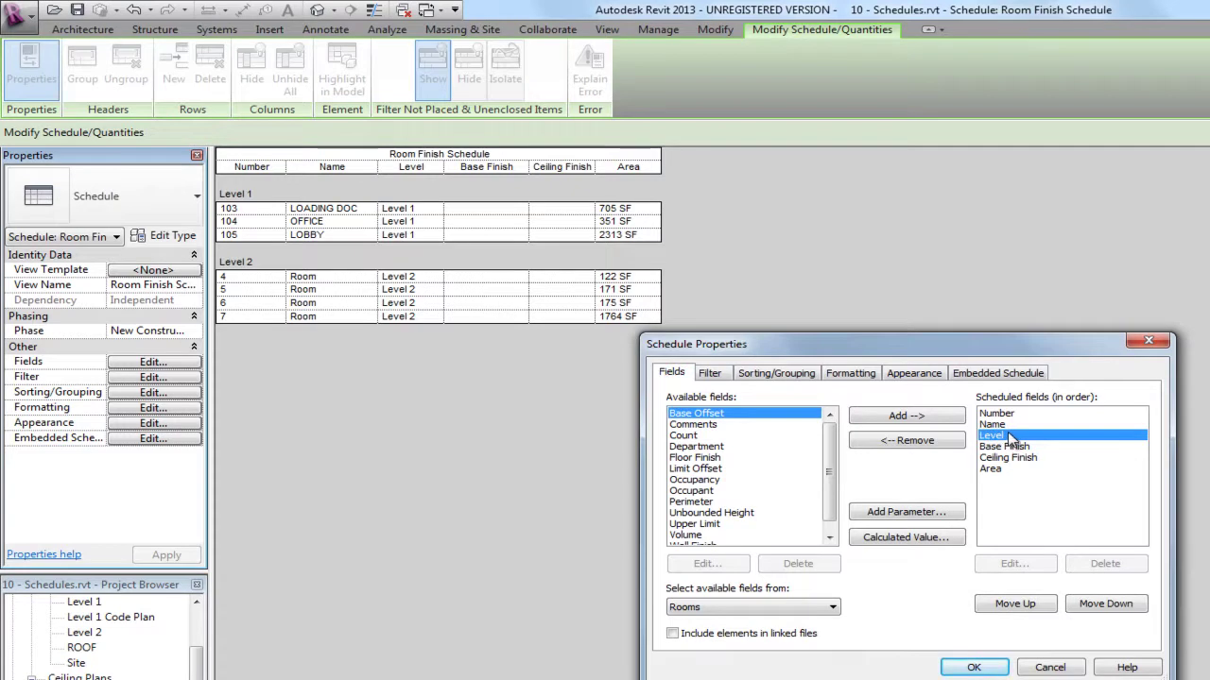
{"action": "left_click", "coordinate": [785, 376]}
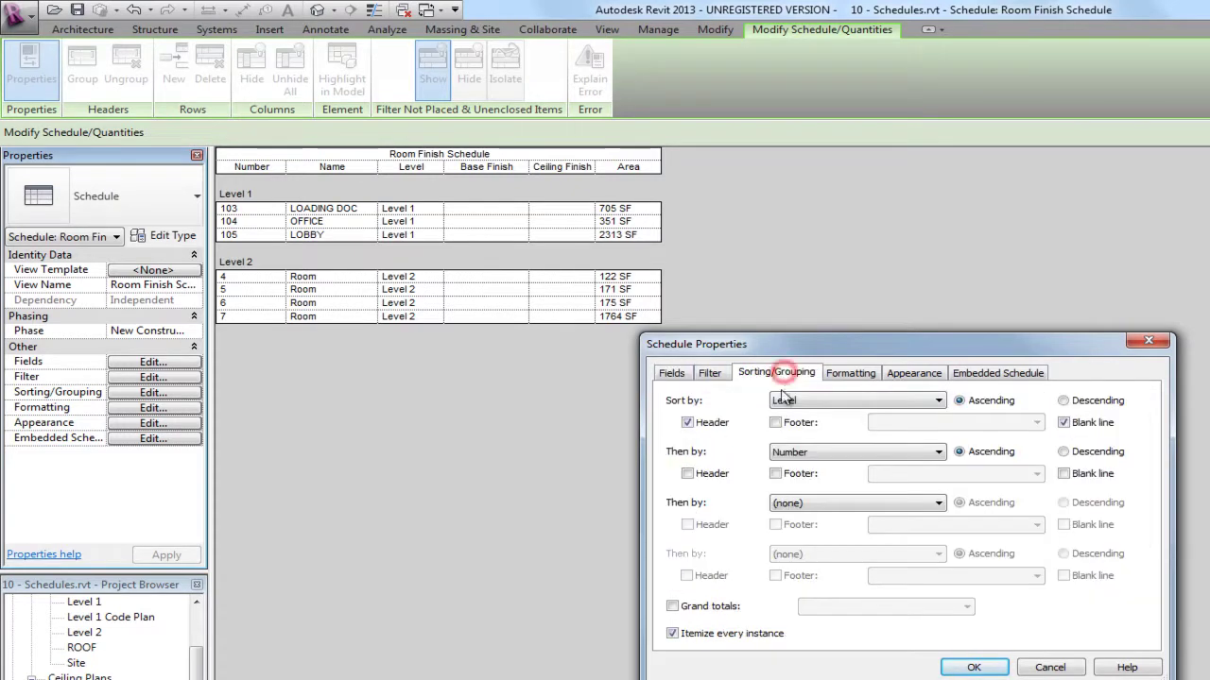
{"action": "left_click", "coordinate": [852, 373]}
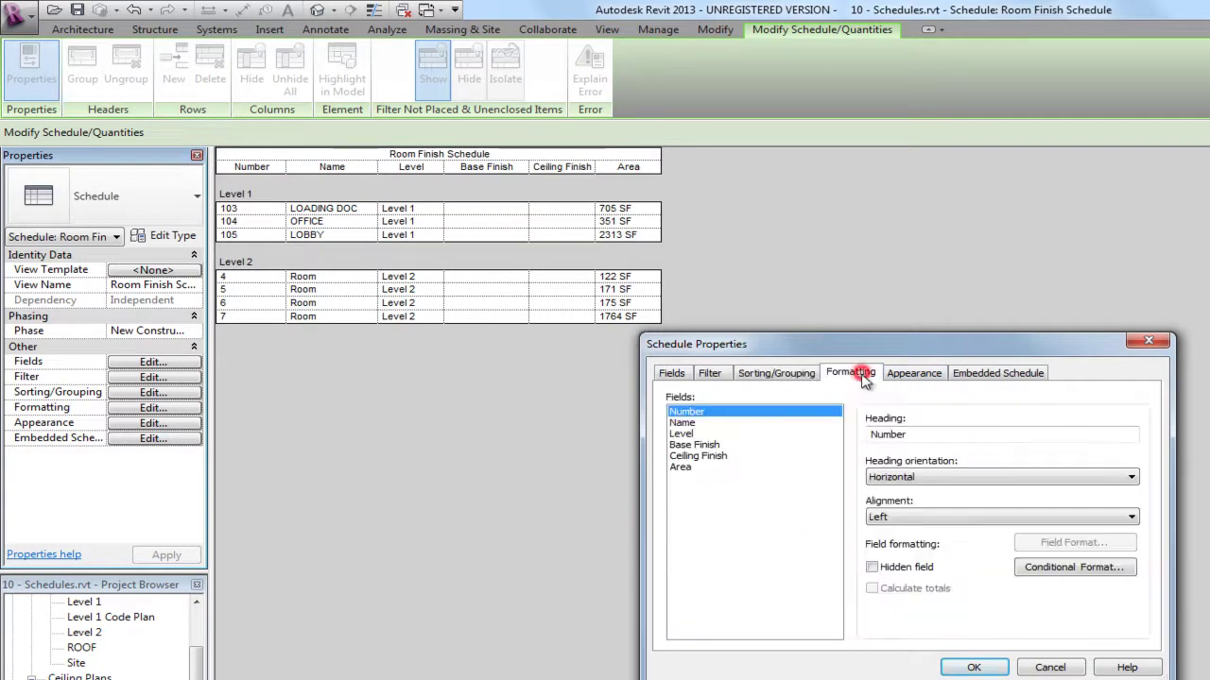
{"action": "left_click", "coordinate": [684, 433]}
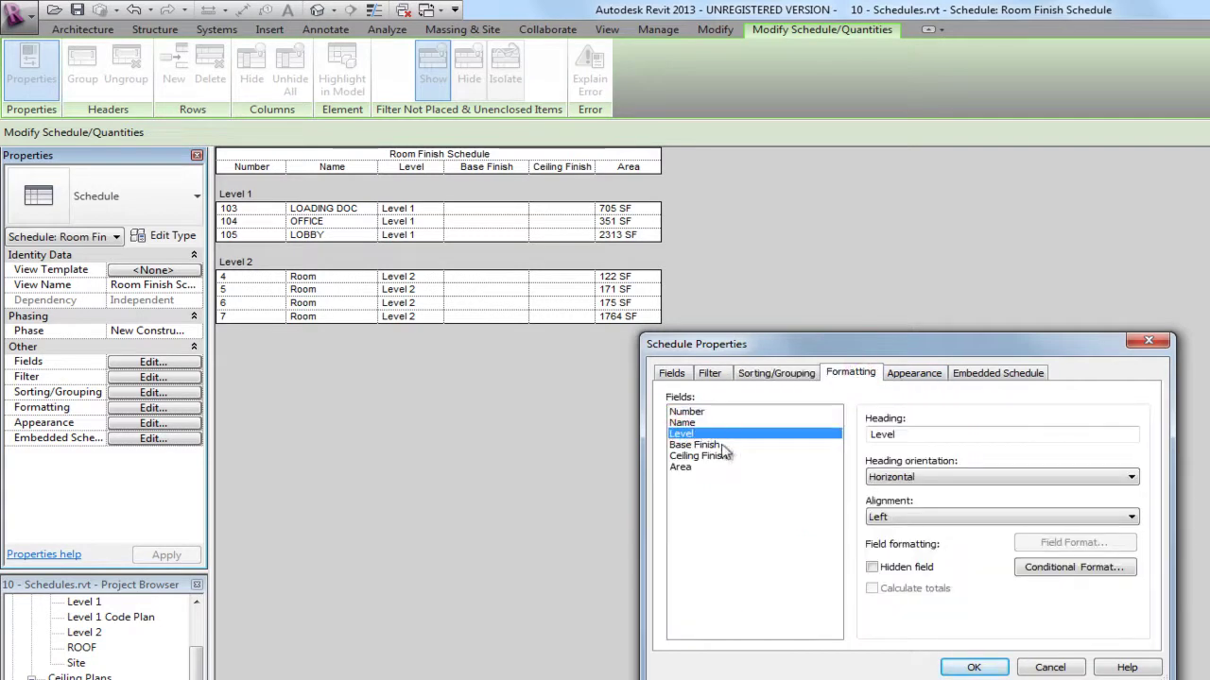
{"action": "left_click", "coordinate": [871, 568]}
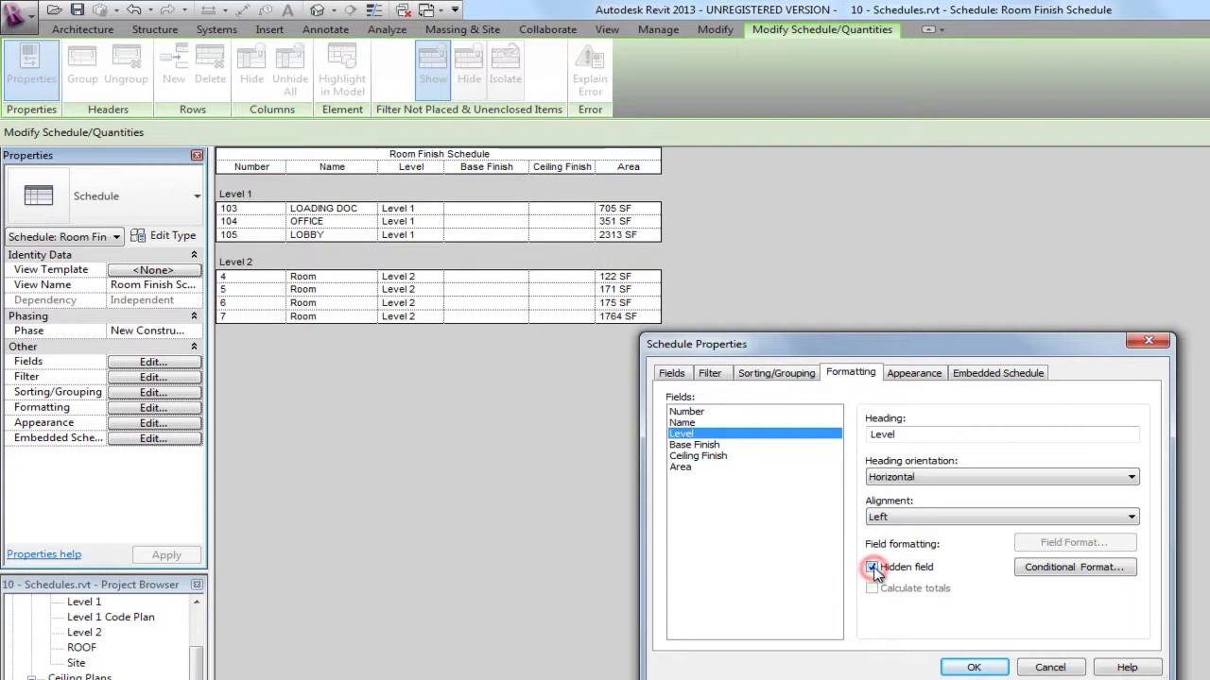
{"action": "left_click", "coordinate": [981, 667]}
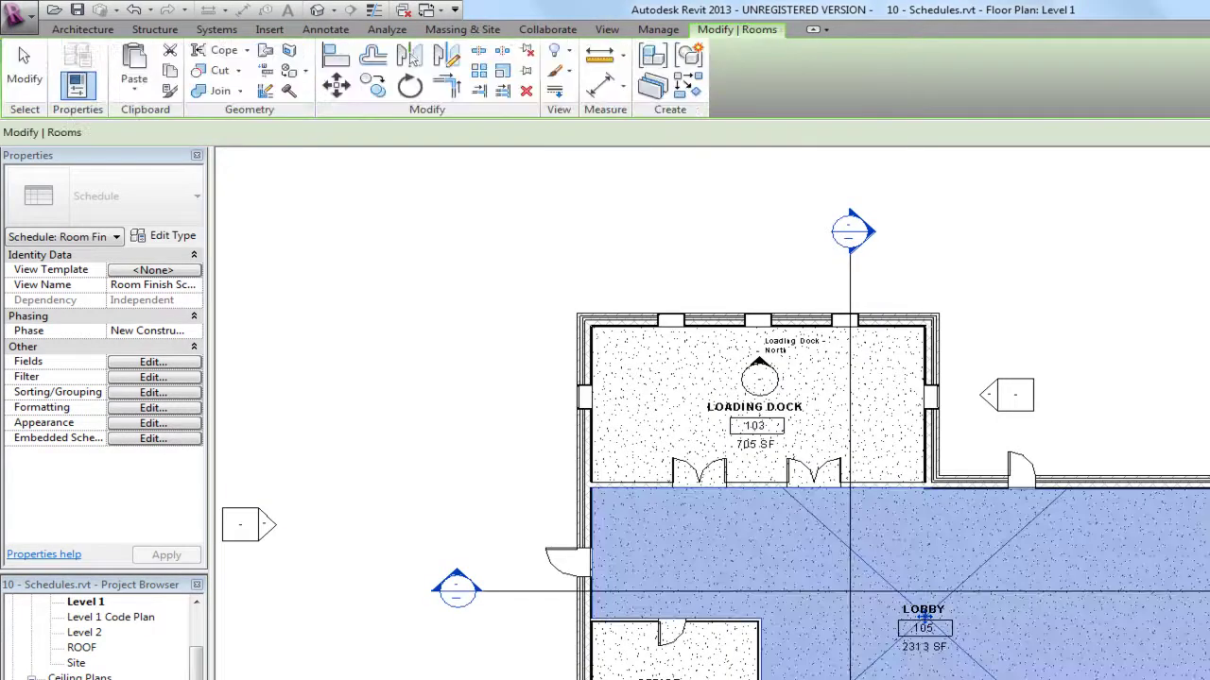
From the Level 1 floor plan, create a new building component schedule for the Doors category.
{"action": "scroll", "coordinate": [576, 278], "scroll_direction": "up", "scroll_amount": 3}
{"action": "left_click", "coordinate": [456, 285]}
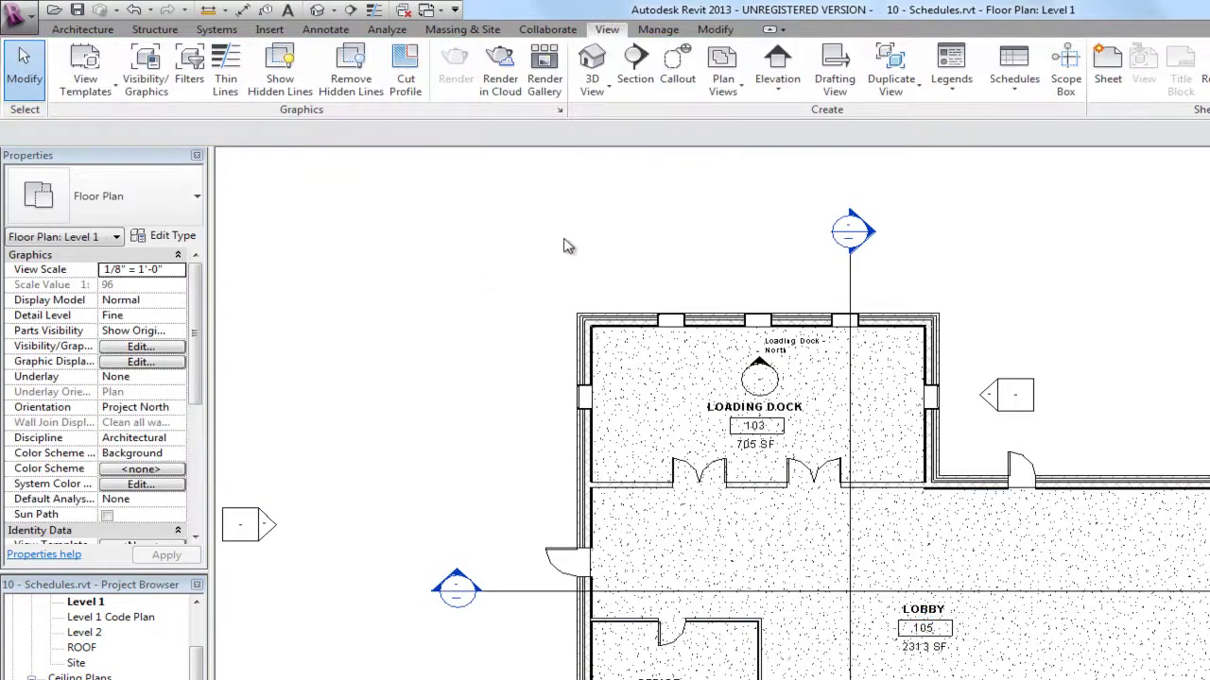
{"action": "left_click", "coordinate": [1011, 85]}
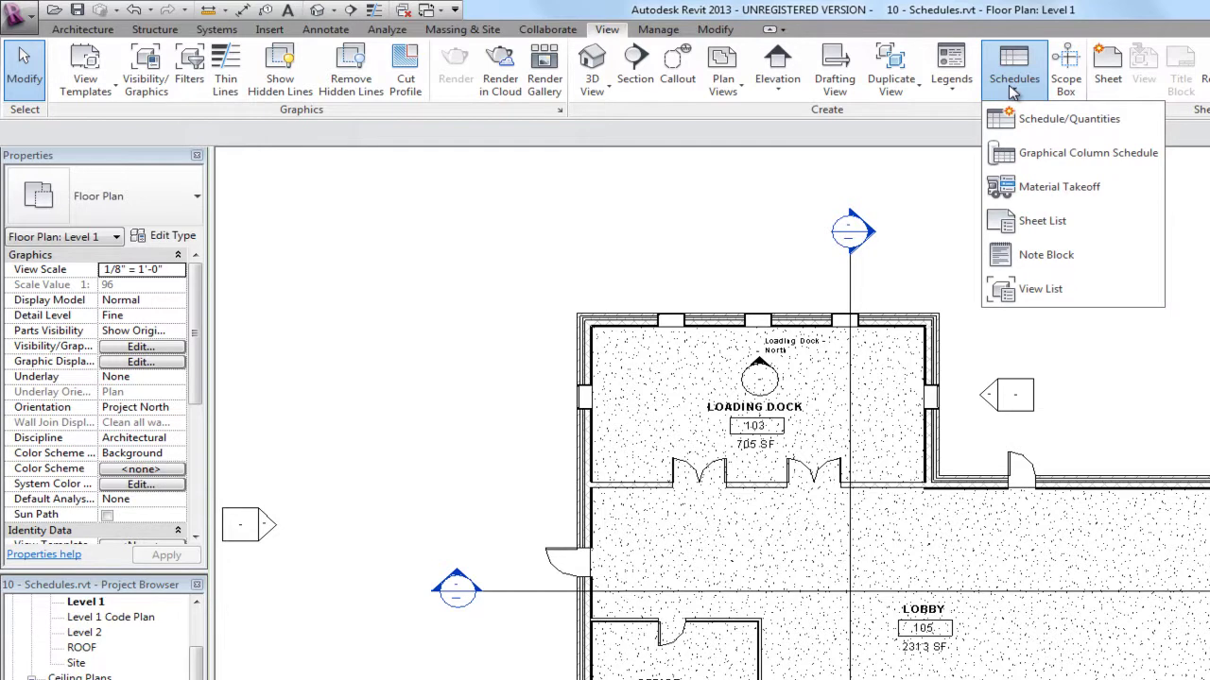
{"action": "left_click", "coordinate": [1046, 120]}
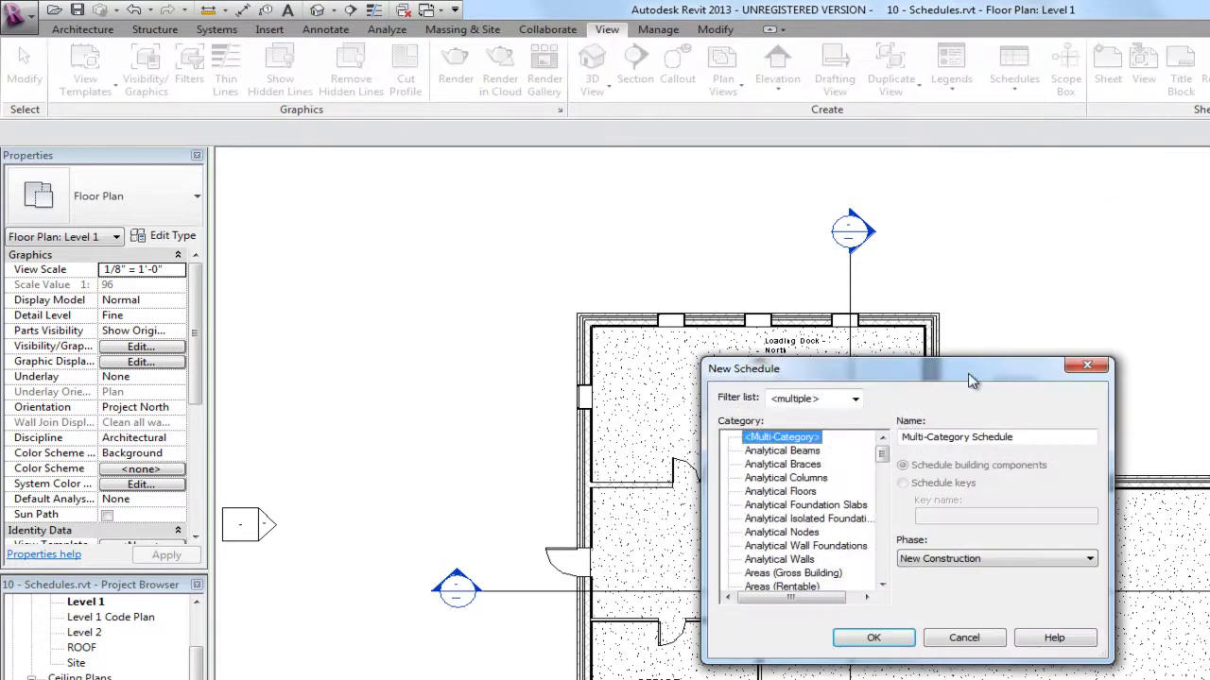
{"action": "left_click", "coordinate": [785, 478]}
{"action": "key", "text": "d"}
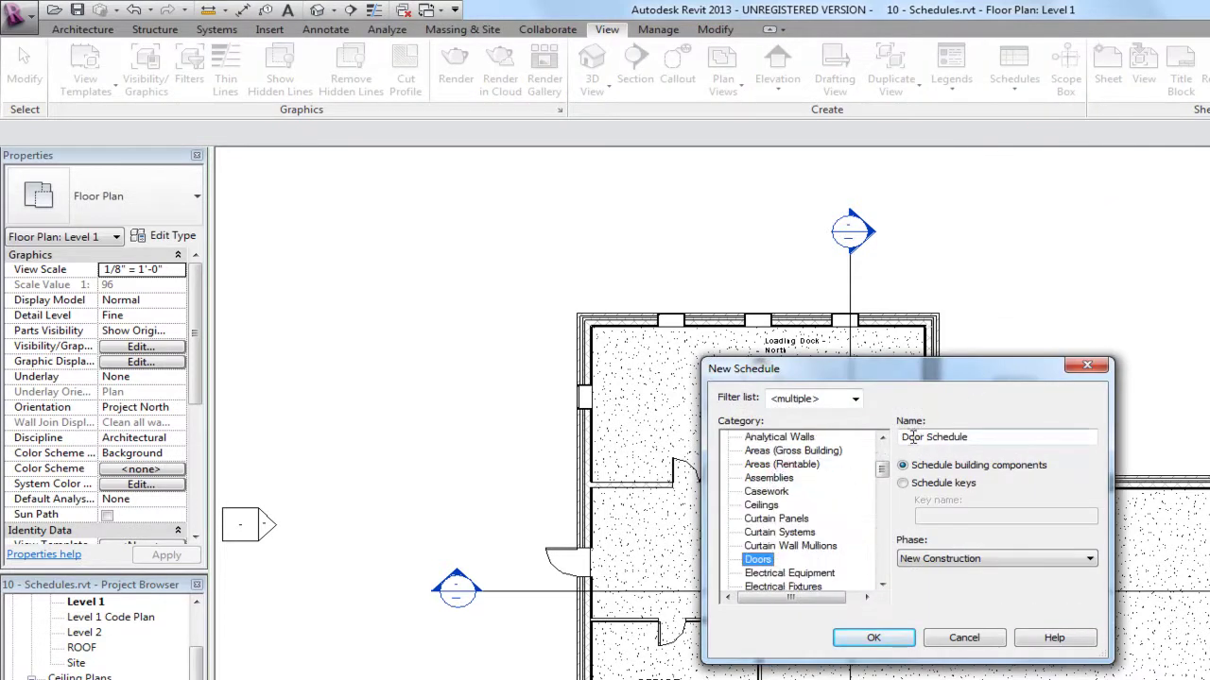
{"action": "left_click", "coordinate": [887, 640]}
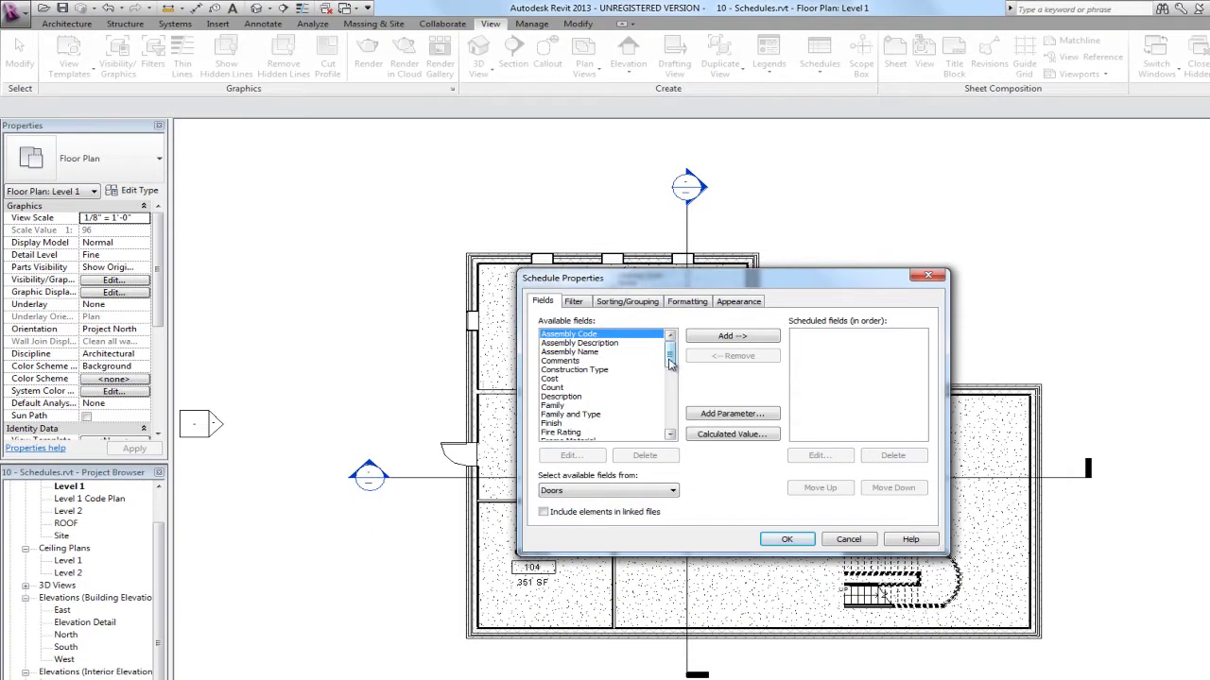
Add the Mark, Width, Height and Fire Rating fields to the door schedule, in that order.
{"action": "left_click_drag", "start_coordinate": [827, 445], "coordinate": [829, 466]}
{"action": "mouse_move", "coordinate": [670, 378]}
{"action": "left_mouse_down"}
{"action": "mouse_move", "coordinate": [661, 430]}
{"action": "mouse_move", "coordinate": [666, 381]}
{"action": "left_mouse_up"}
{"action": "double_click", "coordinate": [553, 396]}
{"action": "double_click", "coordinate": [552, 432]}
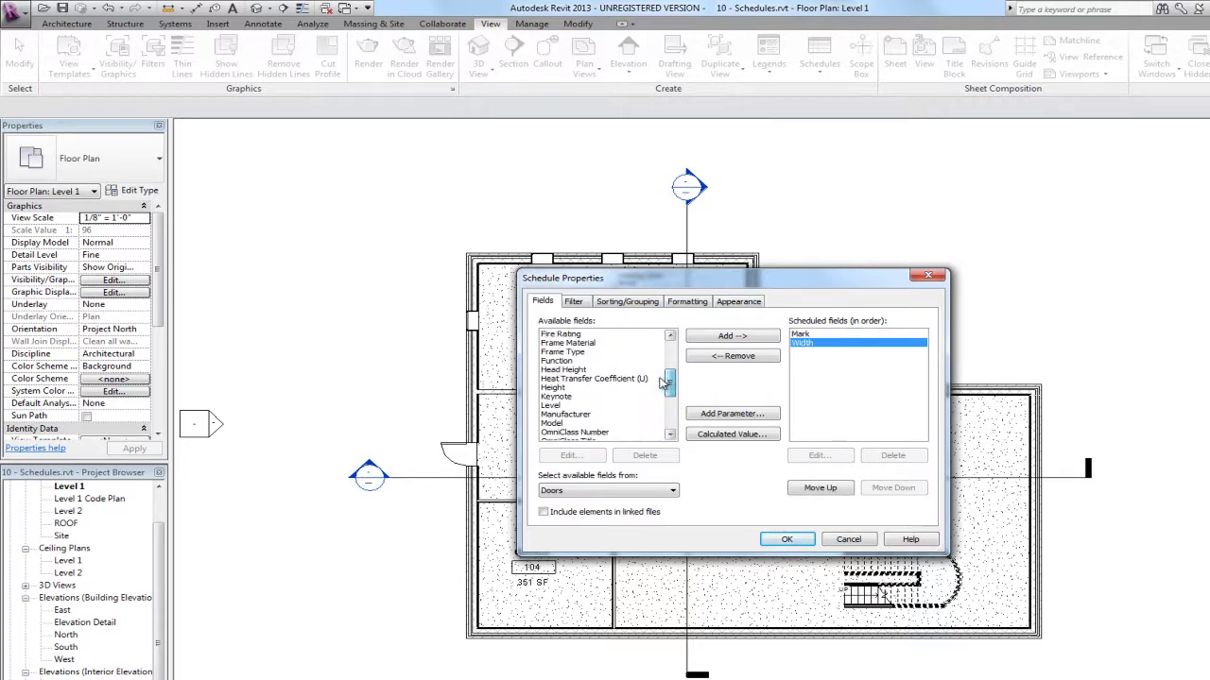
{"action": "double_click", "coordinate": [554, 387]}
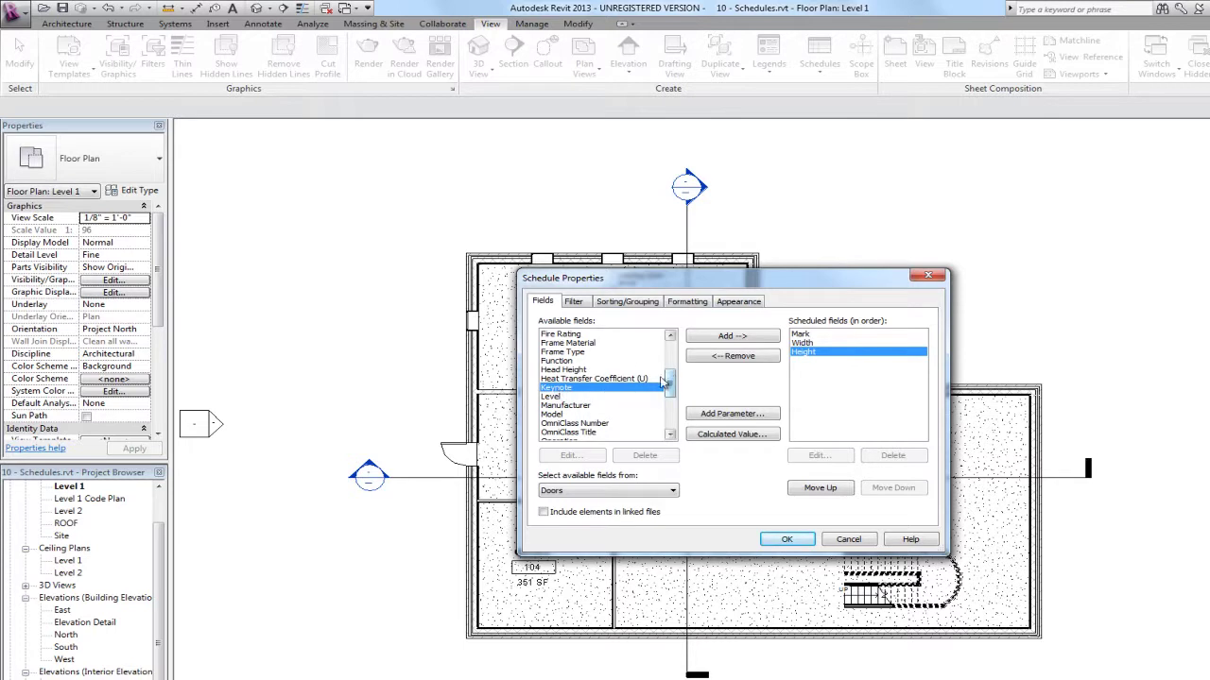
{"action": "double_click", "coordinate": [565, 334]}
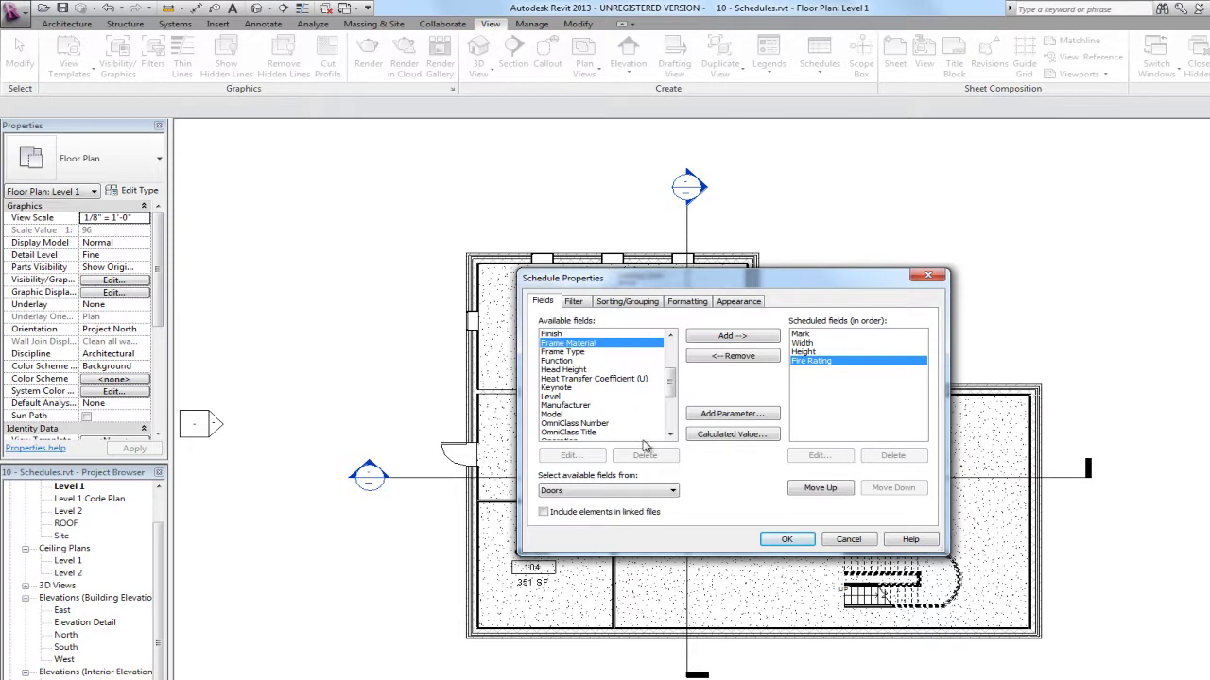
Add the To Room: Number field from the To Room fields after Fire Rating and create the Door Schedule.
{"action": "left_click", "coordinate": [652, 492]}
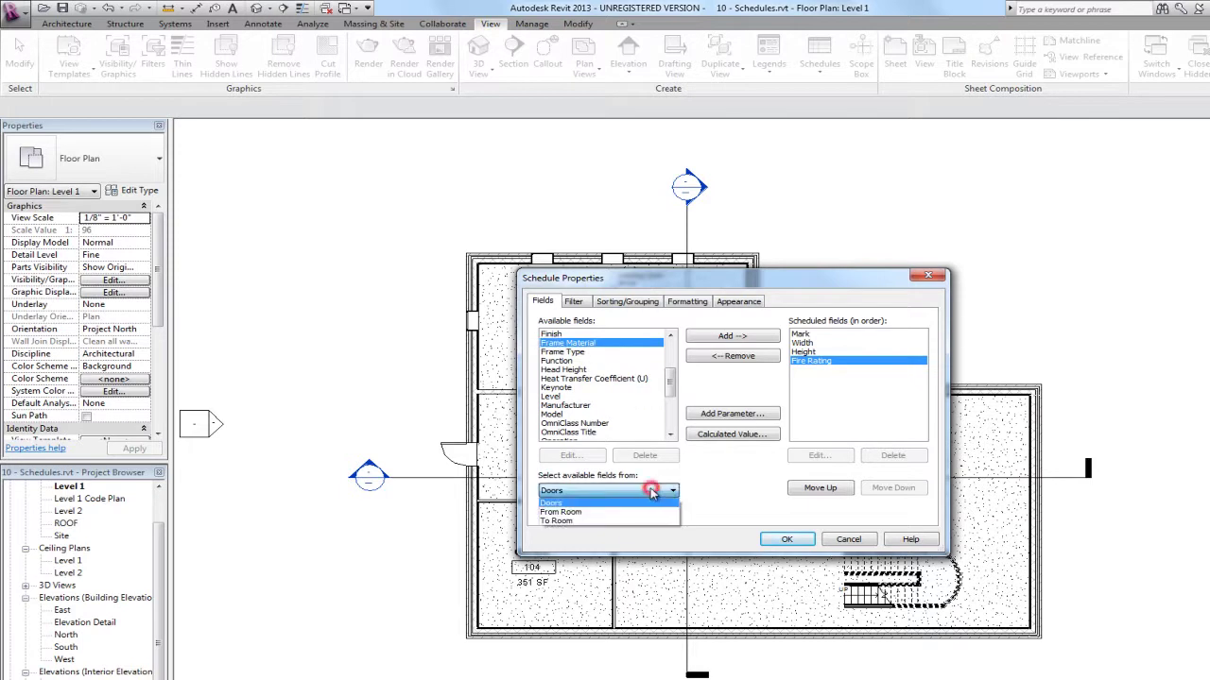
{"action": "left_click", "coordinate": [555, 523]}
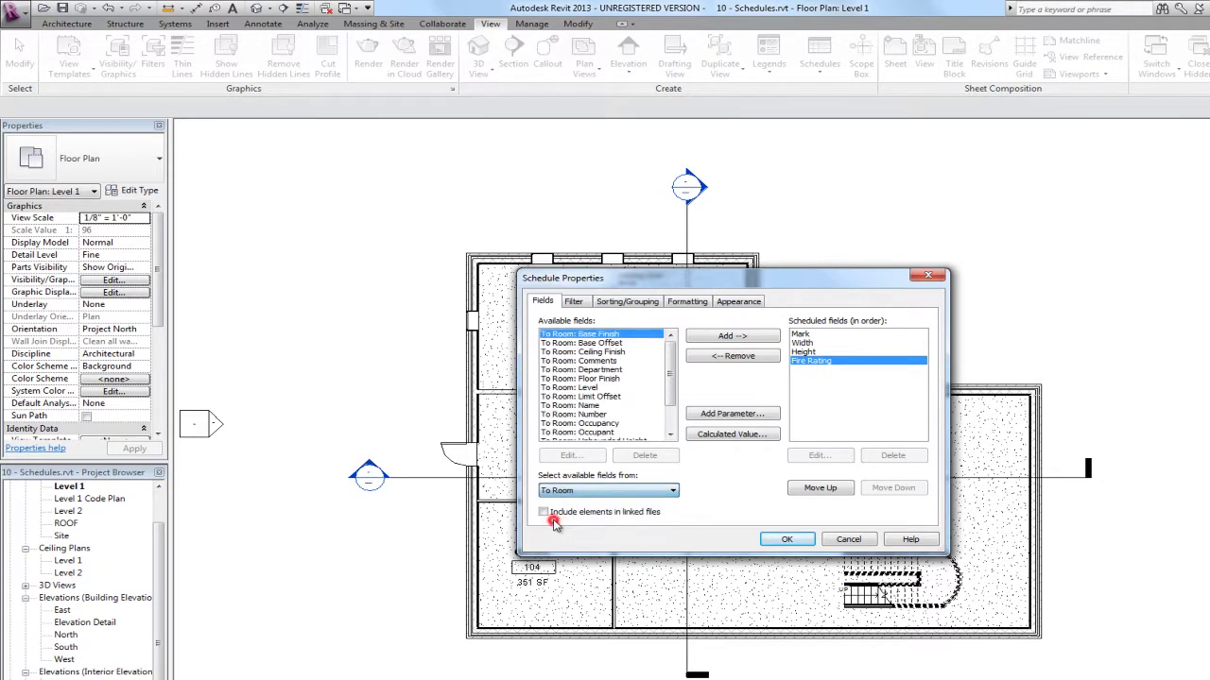
{"action": "double_click", "coordinate": [581, 414]}
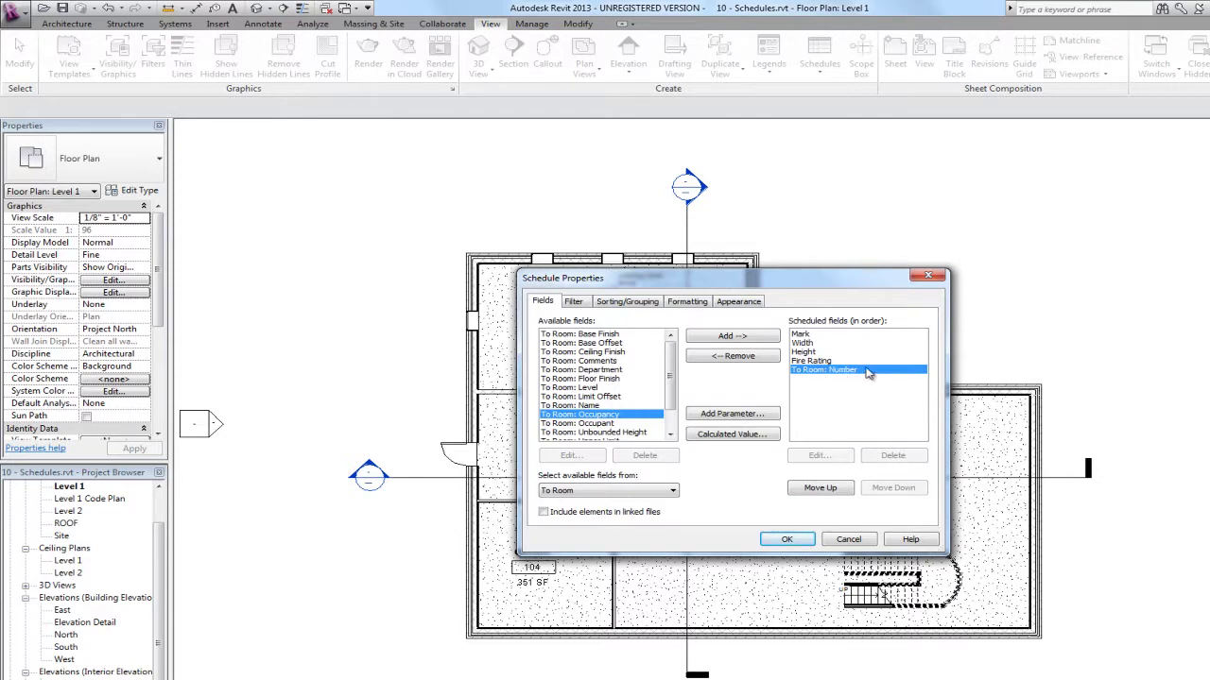
{"action": "left_click", "coordinate": [795, 539]}
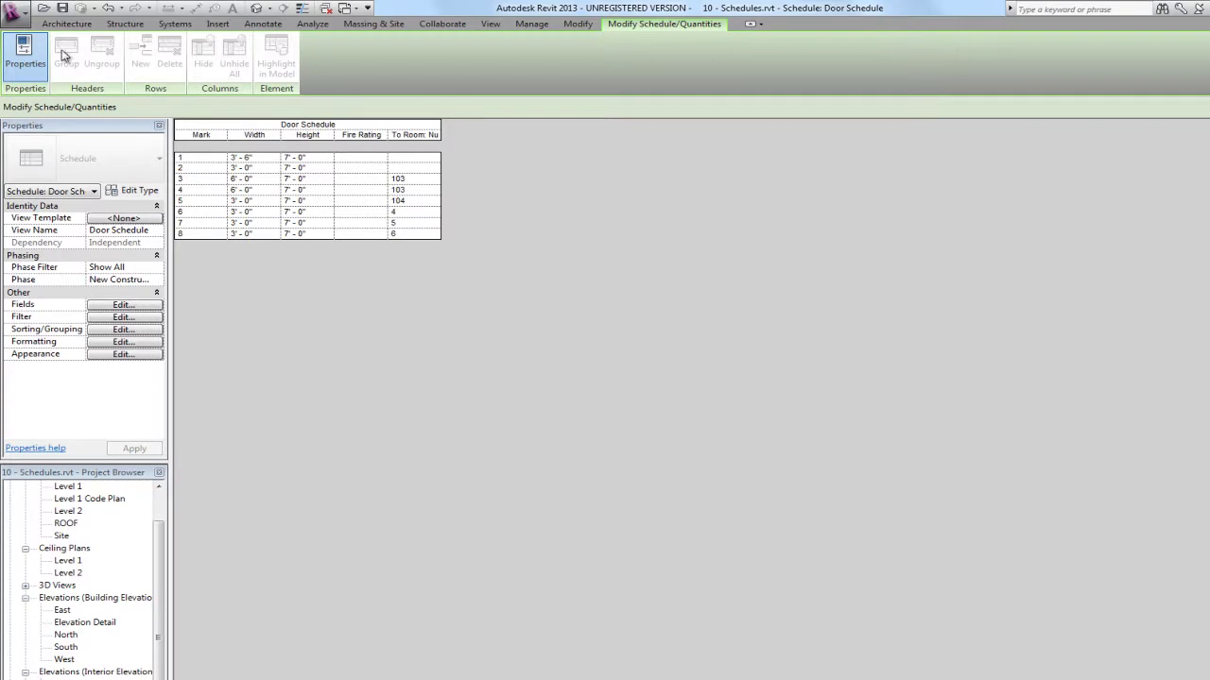
Examine the file type and file name options for exporting the Door Schedule as a report, without saving the export.
{"action": "left_click", "coordinate": [17, 12]}
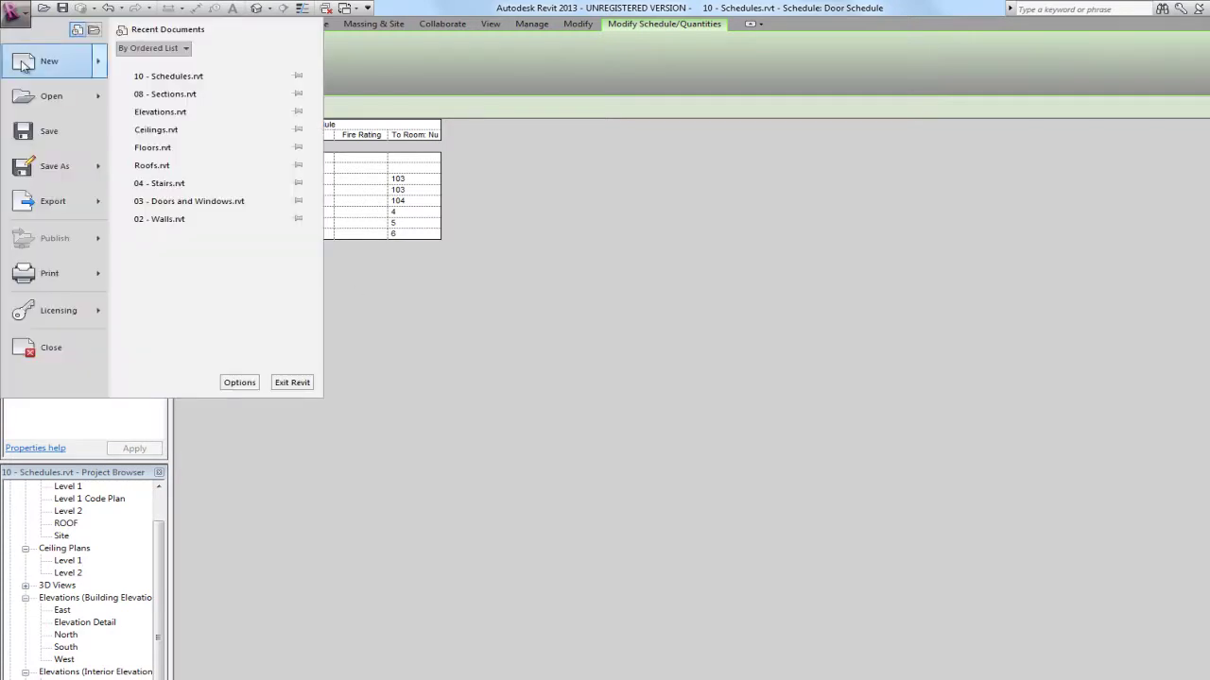
{"action": "mouse_move", "coordinate": [63, 215]}
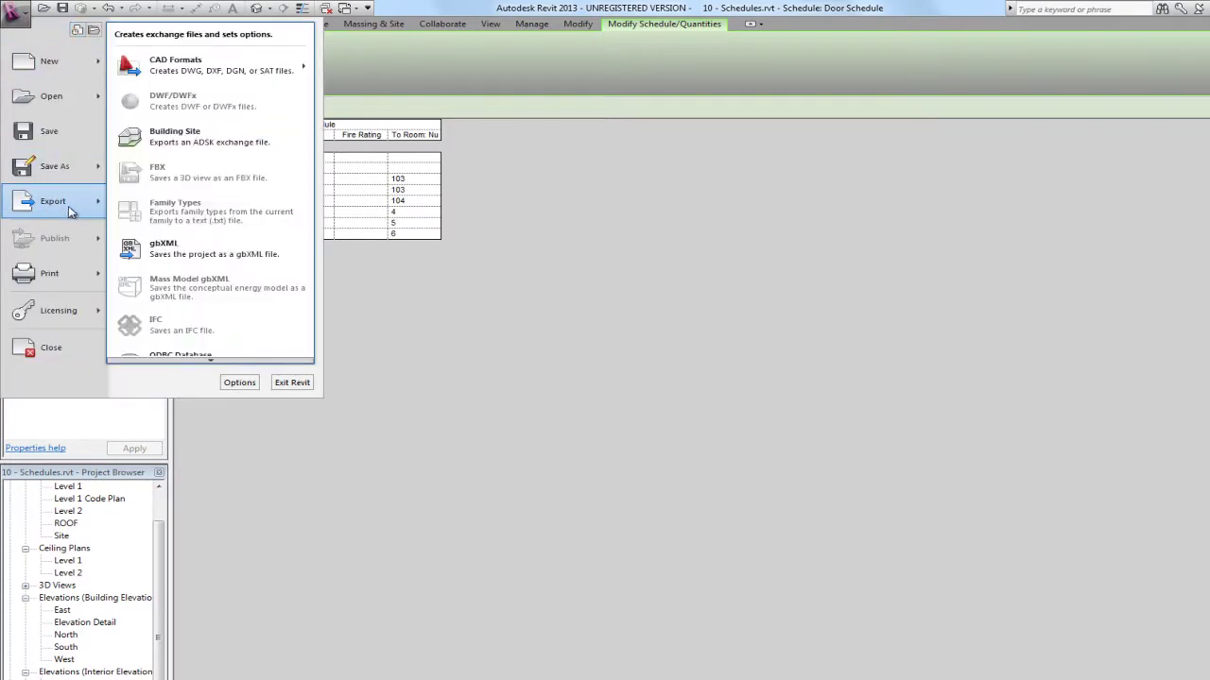
{"action": "scroll", "coordinate": [227, 363], "scroll_direction": "down", "scroll_amount": 3}
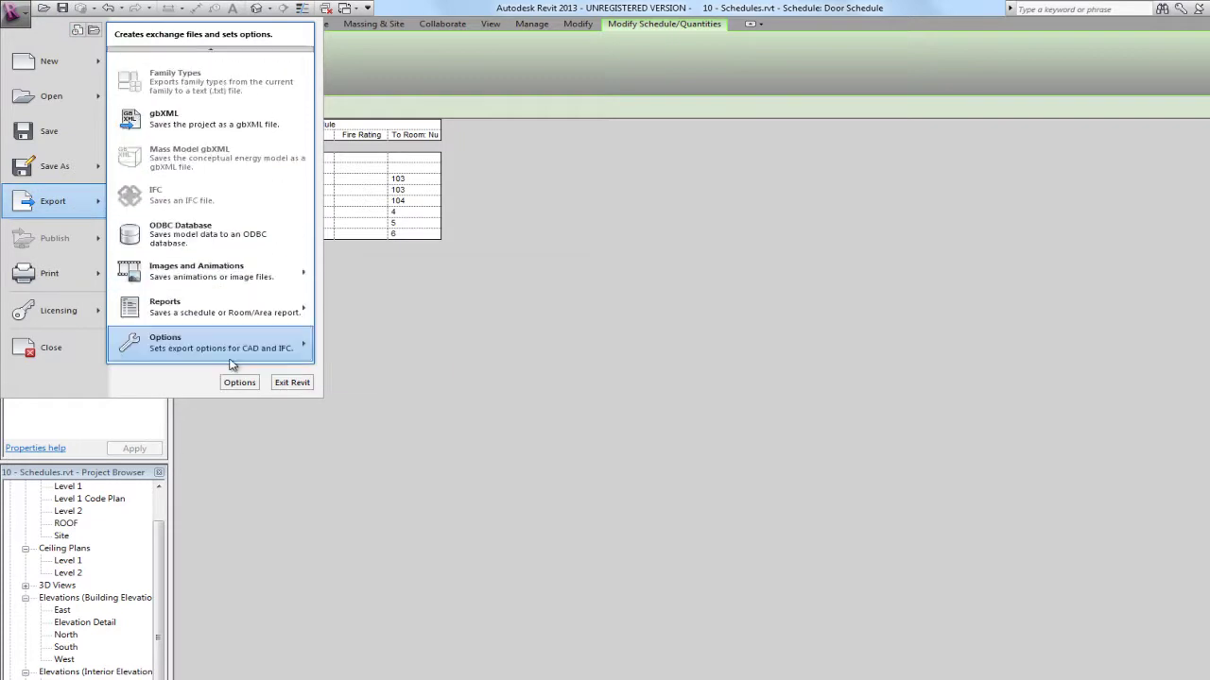
{"action": "mouse_move", "coordinate": [231, 355]}
{"action": "mouse_move", "coordinate": [212, 327]}
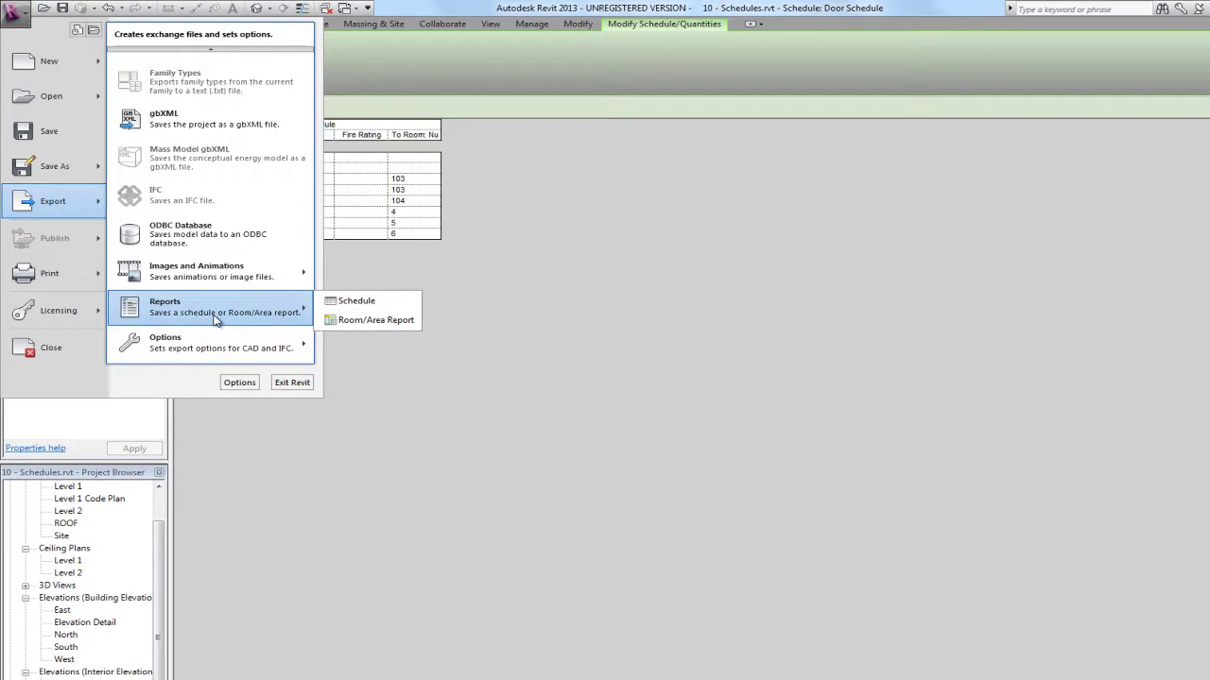
{"action": "left_click", "coordinate": [357, 301]}
{"action": "left_click", "coordinate": [598, 480]}
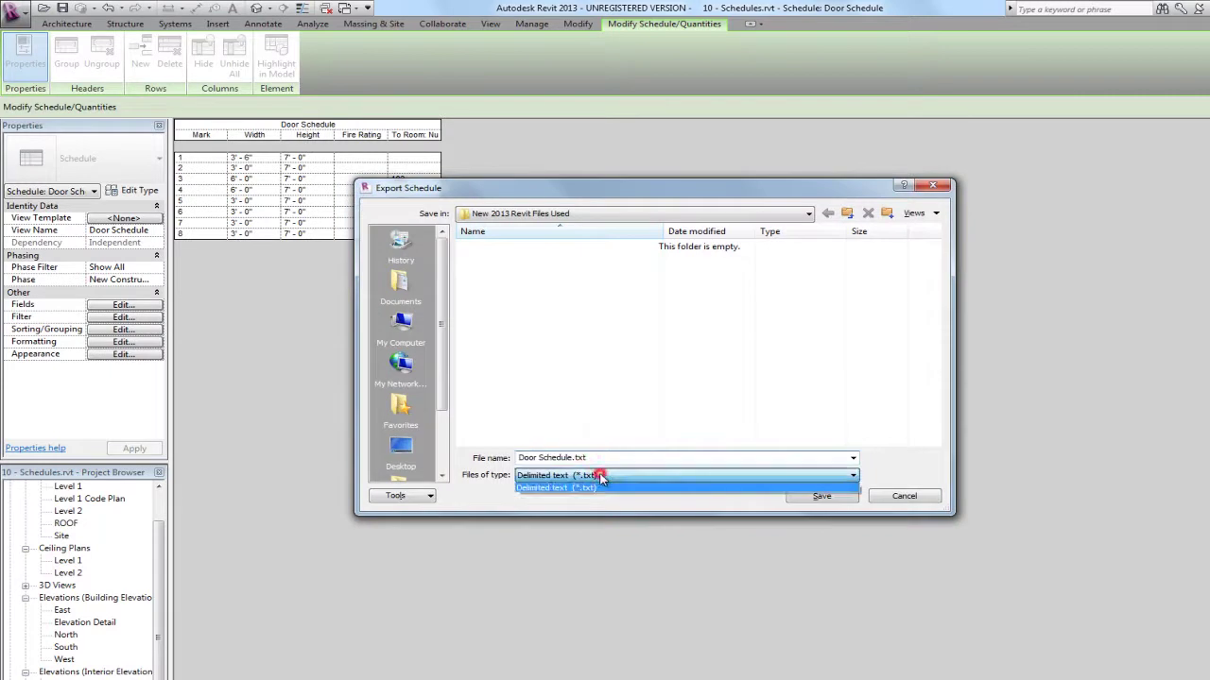
{"action": "left_click", "coordinate": [601, 479]}
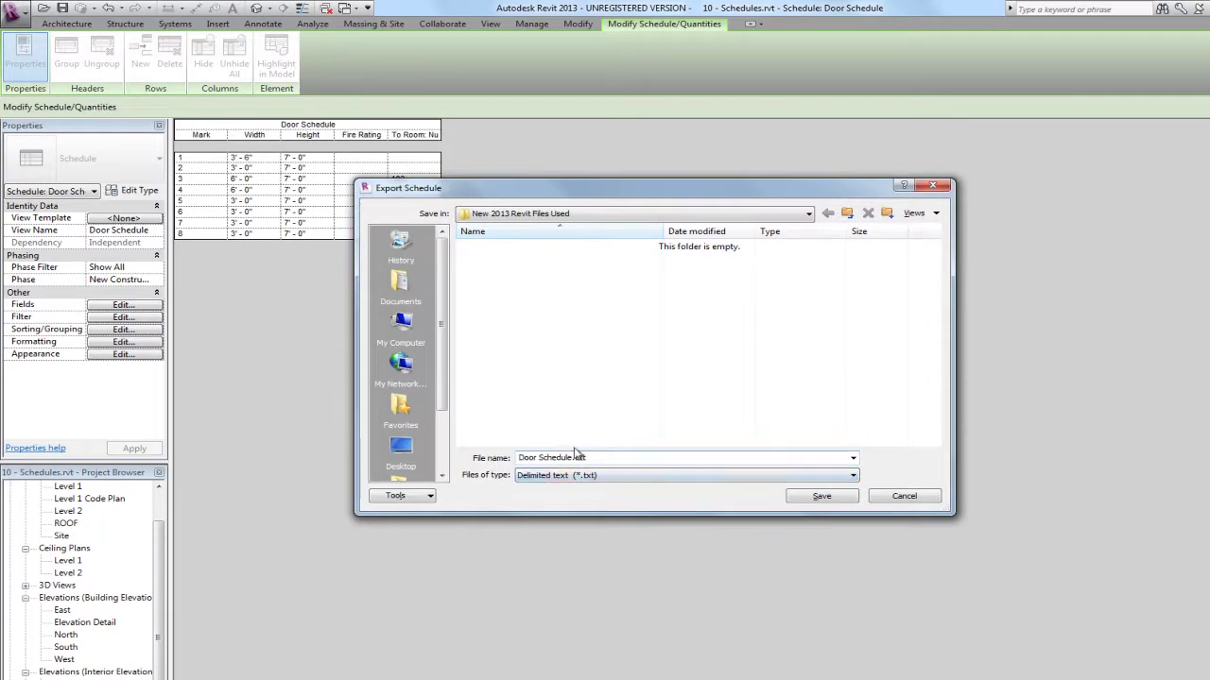
{"action": "left_click", "coordinate": [566, 460]}
{"action": "left_click", "coordinate": [909, 498]}
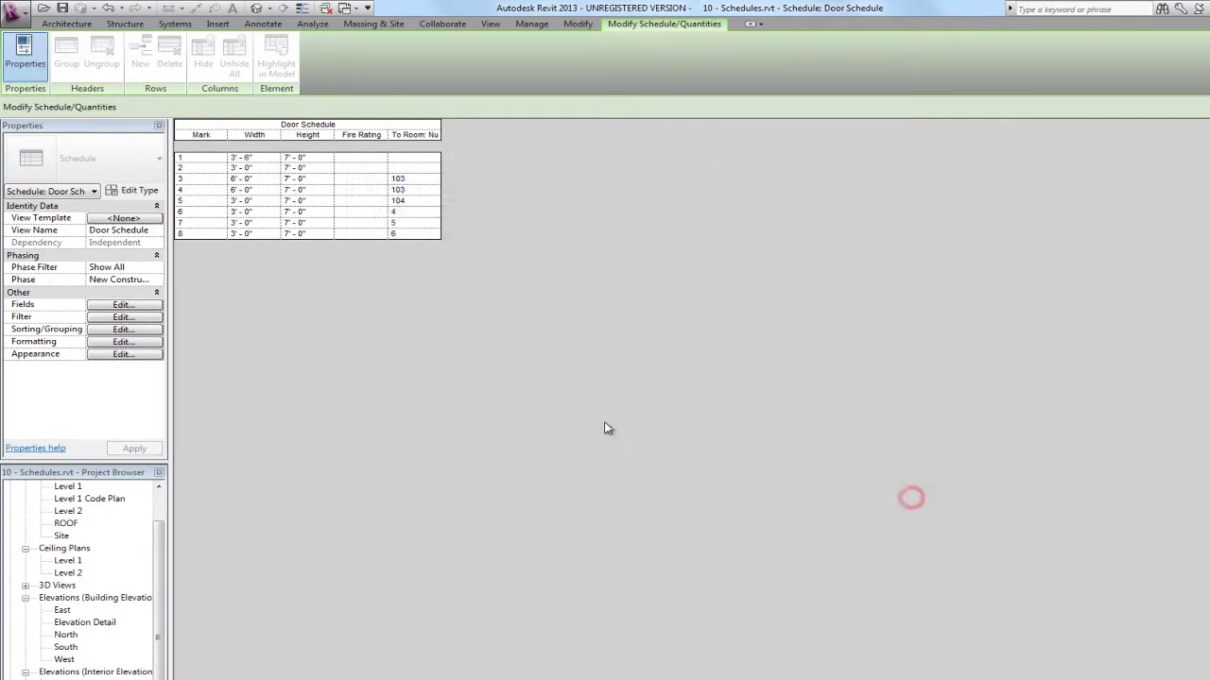